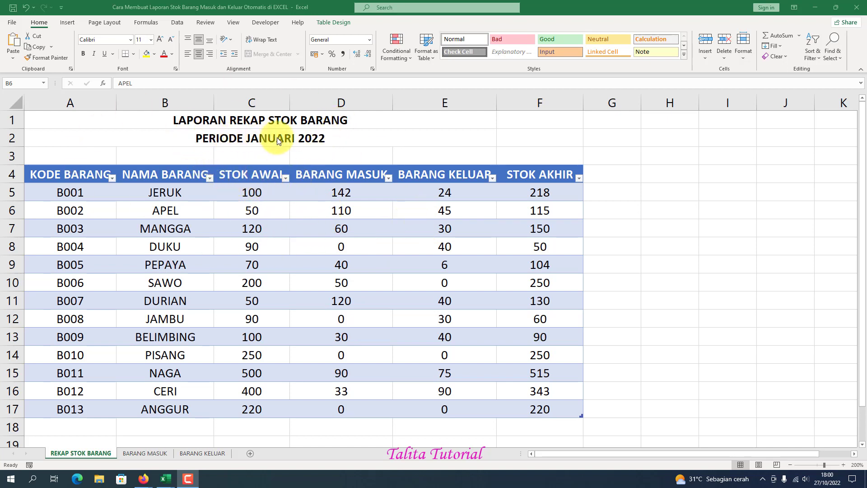
Review the BARANG MASUK, BARANG KELUAR and REKAP STOK BARANG sheets of the finished stock workbook.
left_click(152, 453)
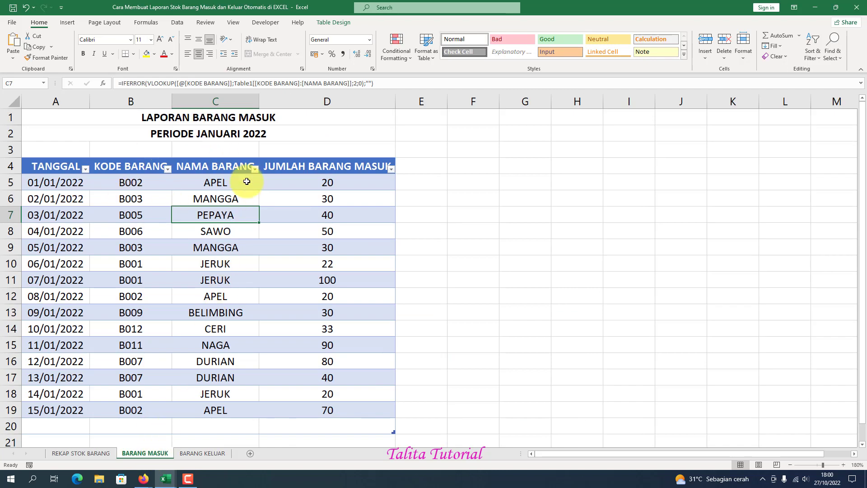
left_click(203, 453)
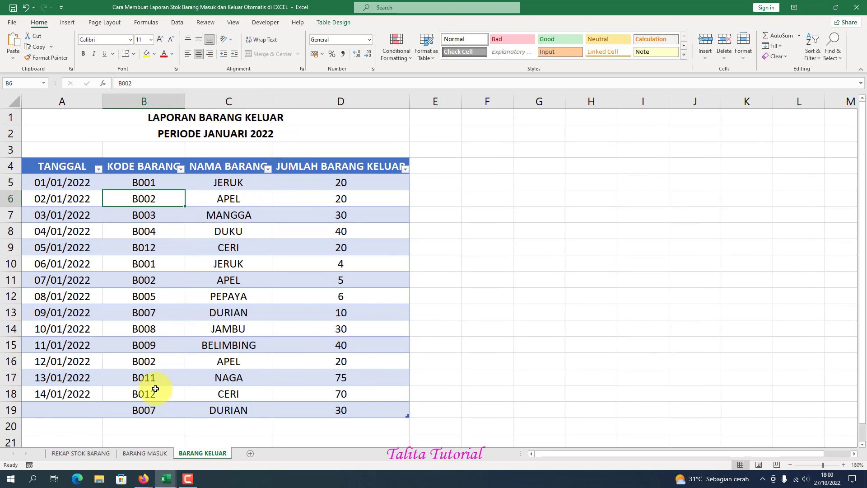
left_click(98, 451)
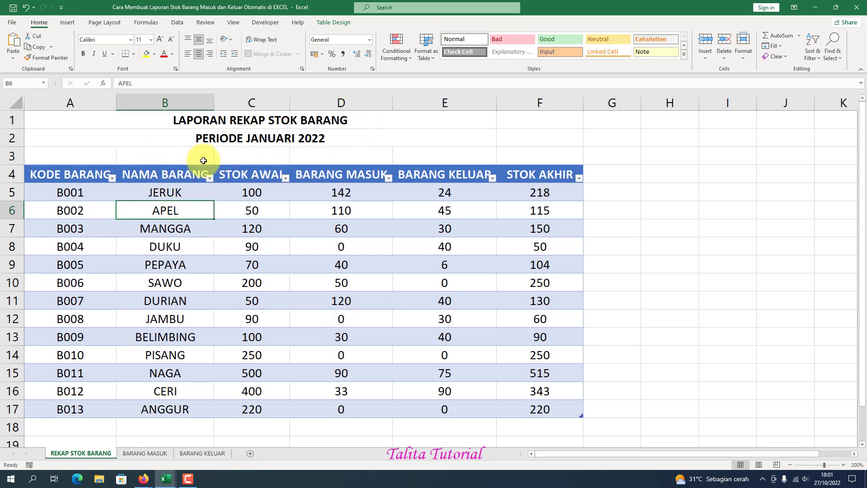
left_click(136, 453)
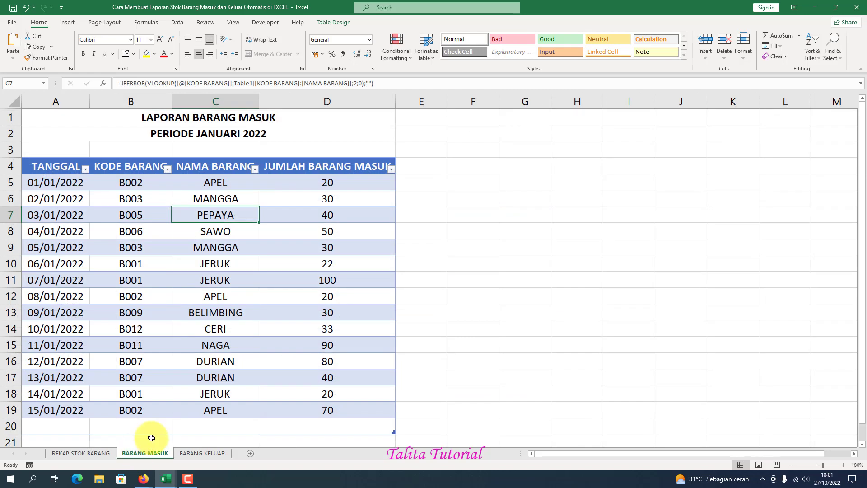
left_click(198, 453)
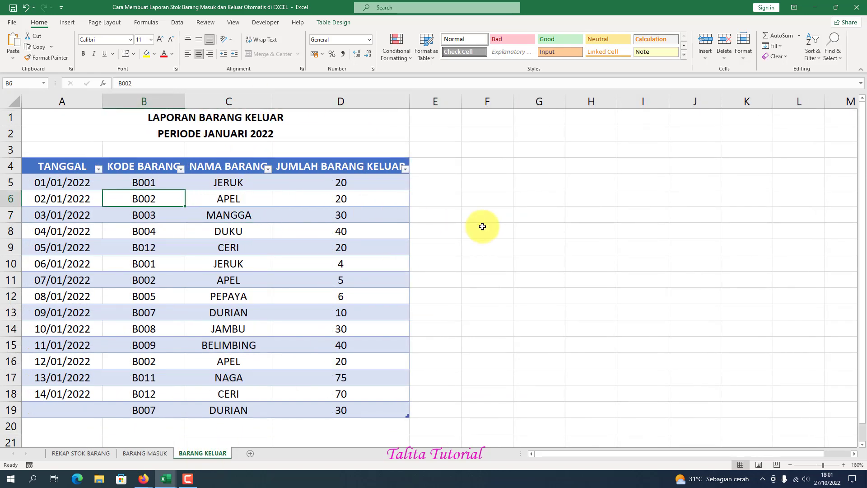
left_click(519, 227)
Switch to the blank BELAJAR EXCEL workbook and enter the titles LAPORAN REKAP STOK BARANG in A1 and BULAN OKTOBER 2022 in A2.
mouse_move(166, 482)
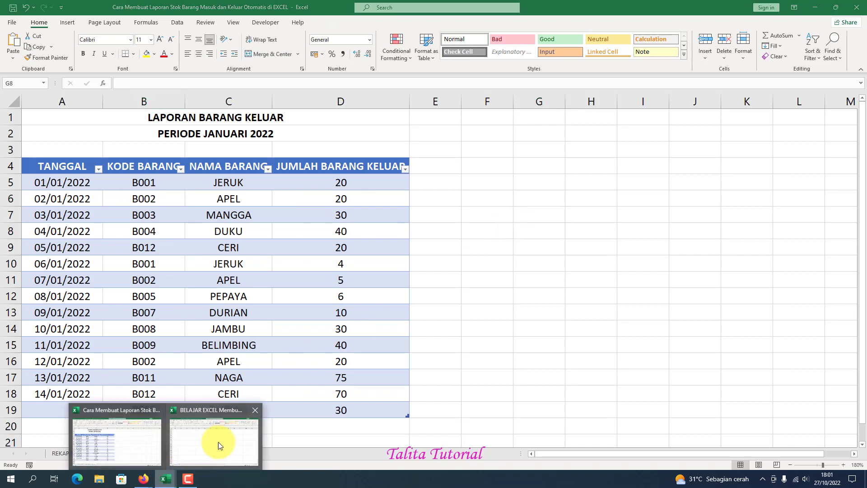
left_click(218, 439)
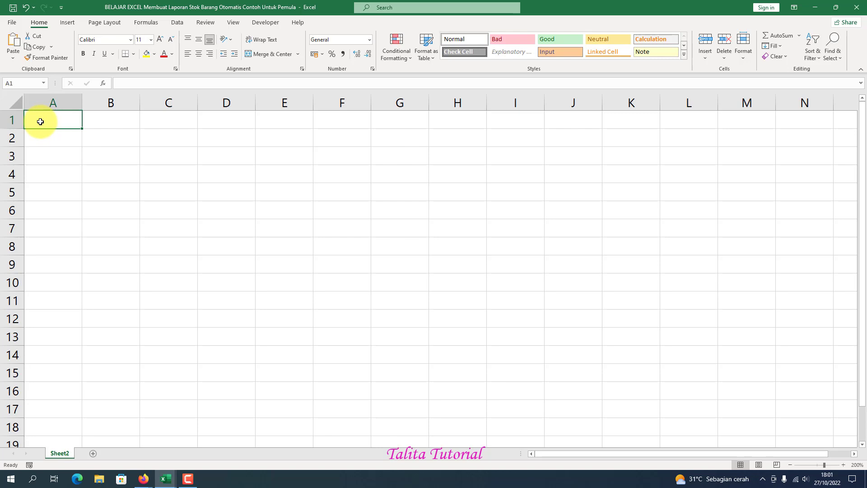
type("L")
Enter the headers KODE BARANG, NAMA BARANG, STOK AWAL, JUMLAH BARANG MASUK, JUMLAH BARANG KELUAR and STOK AKHIR in A4:F4.
left_click(61, 174)
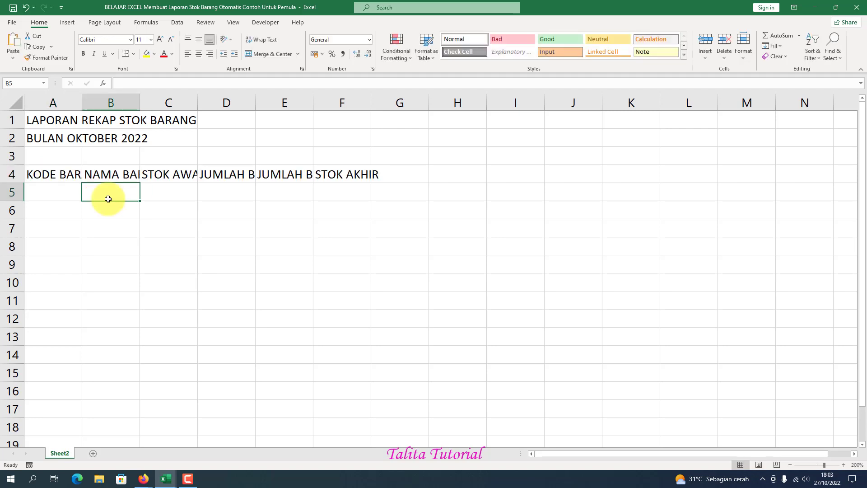
left_click_drag(62, 176, 353, 180)
left_click(321, 220)
Widen columns A to F together, and adjust columns A to E individually to fit their row 4 headers.
left_click_drag(62, 102, 441, 149)
left_click(387, 190)
left_click_drag(282, 102, 246, 109)
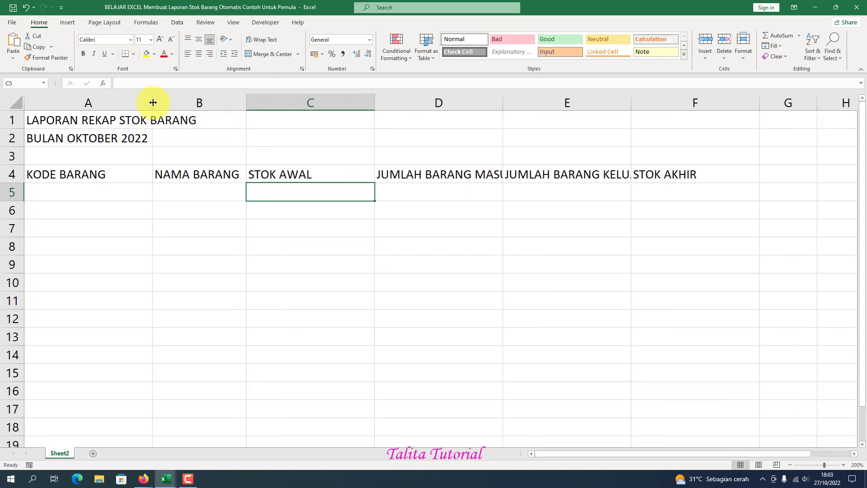
left_click_drag(151, 108, 111, 113)
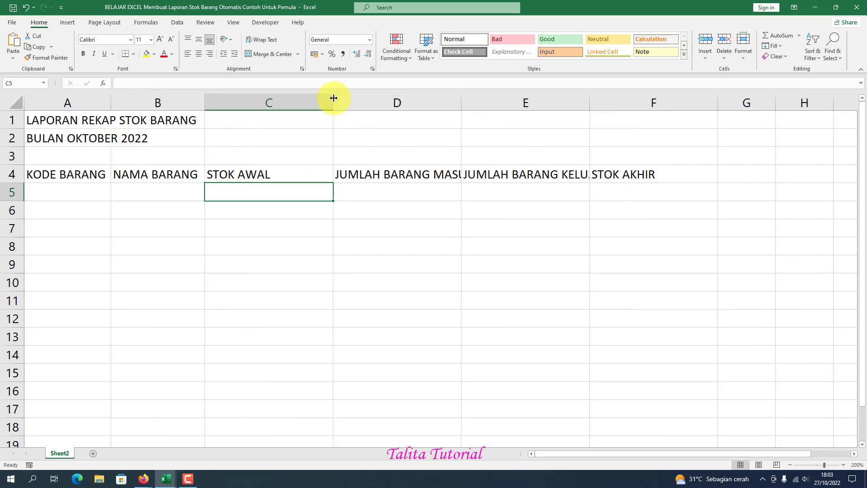
left_click_drag(332, 97, 285, 101)
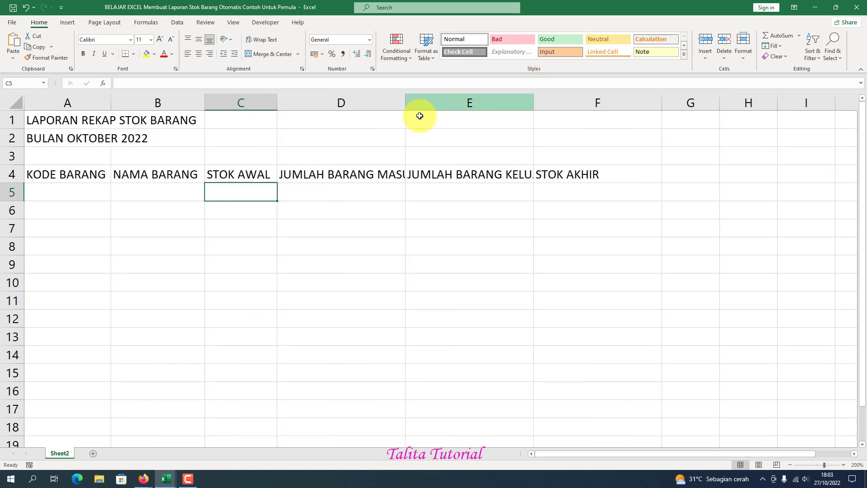
left_click_drag(403, 101, 432, 119)
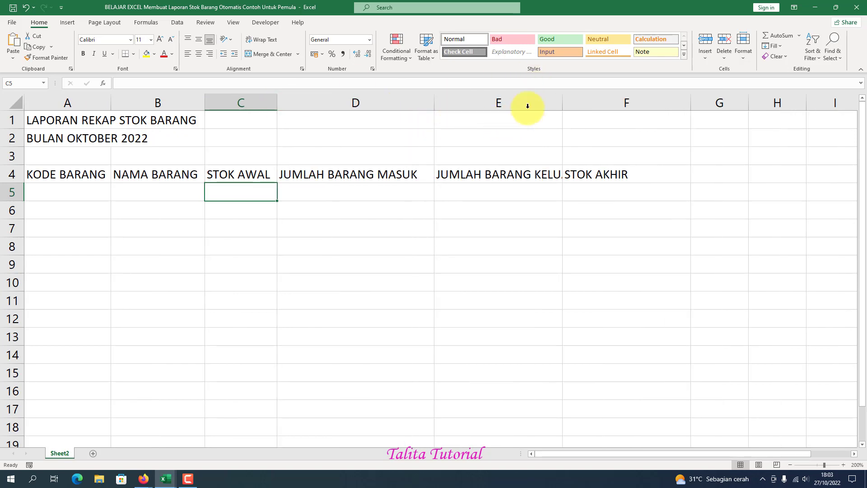
left_click_drag(562, 103, 578, 111)
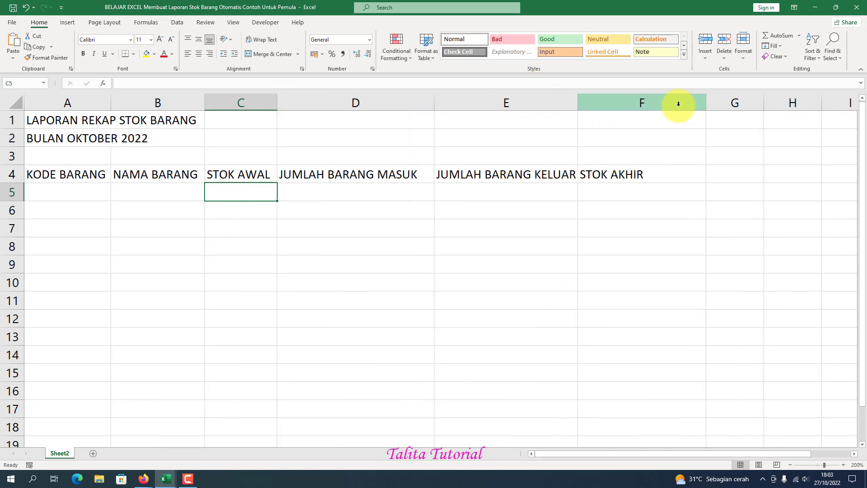
left_click(588, 195)
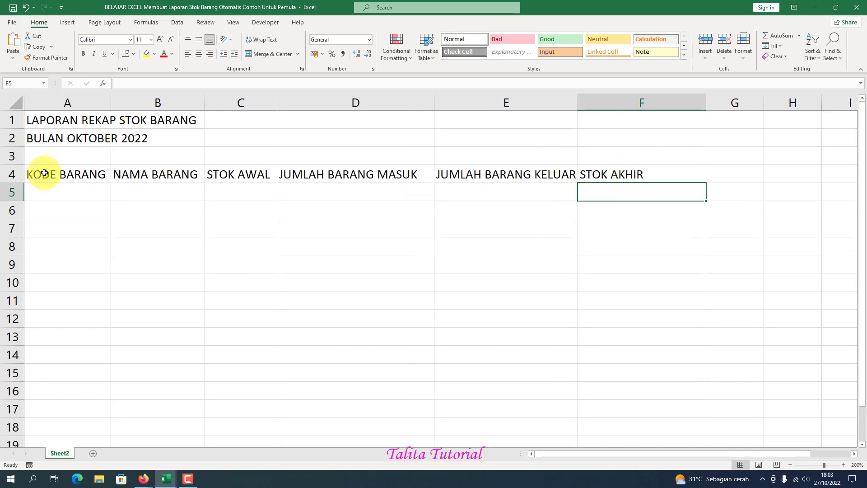
Center the header texts in A4:F4 horizontally.
left_click_drag(50, 168, 632, 175)
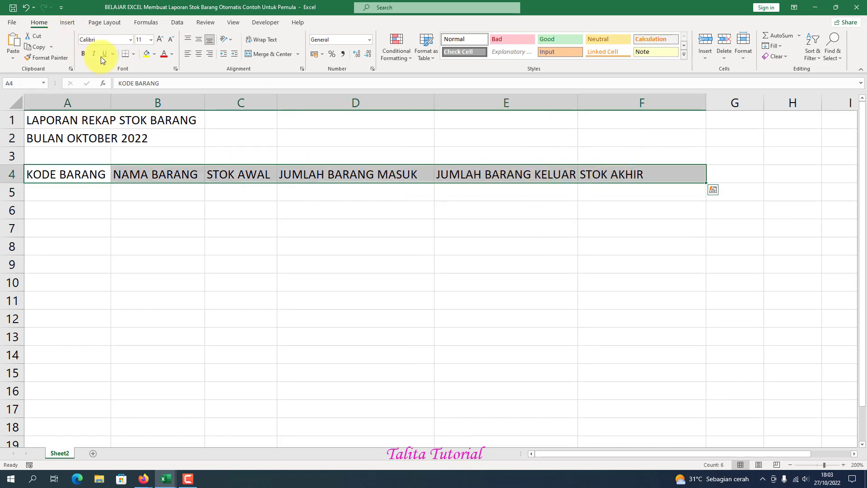
left_click(199, 53)
left_click(300, 242)
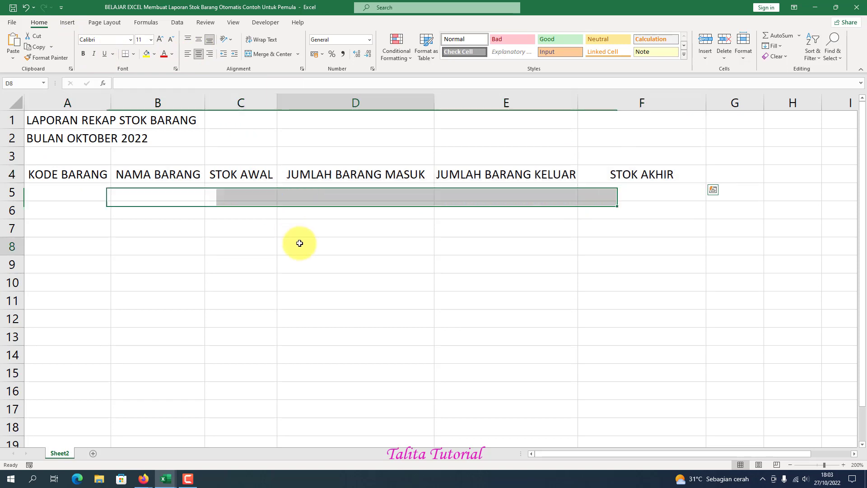
left_click(72, 176)
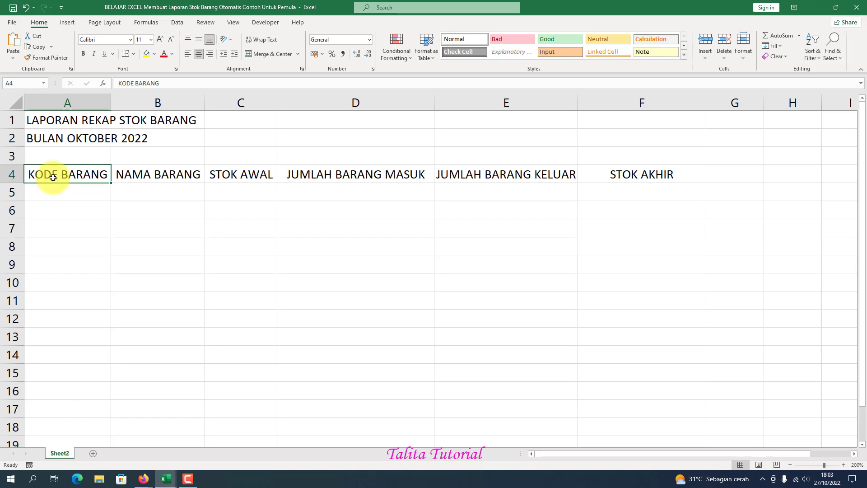
left_click(64, 196)
left_click(54, 175)
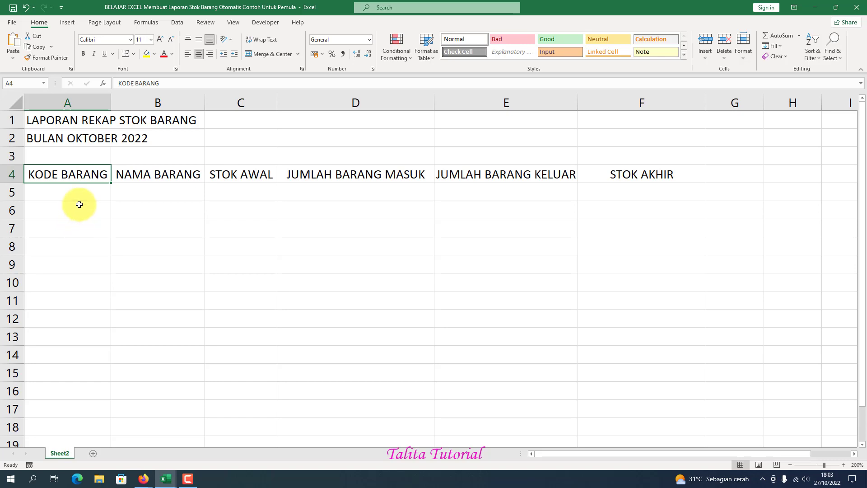
left_click(76, 206)
Convert the header row A4:F4 into a table, with the option My table has headers enabled.
left_click_drag(53, 173, 610, 174)
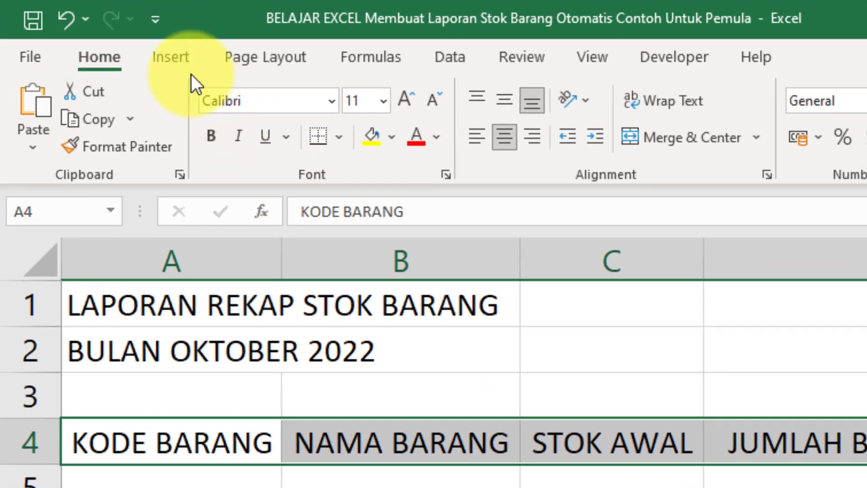
left_click(171, 61)
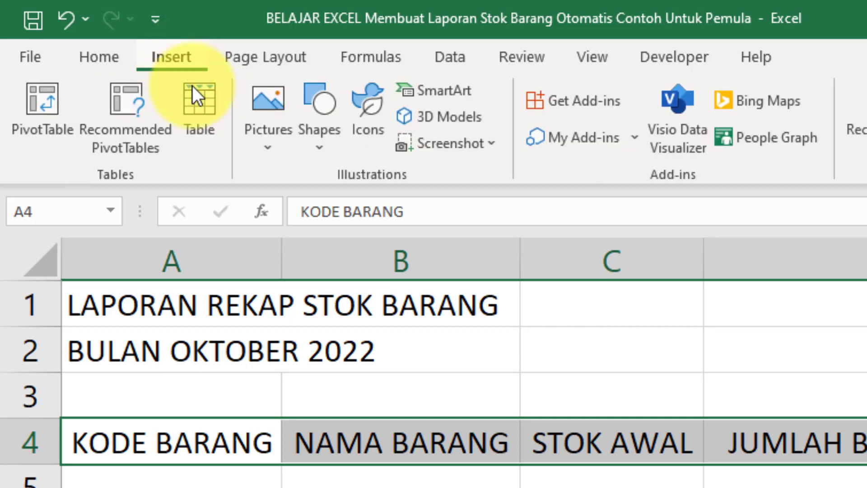
left_click(197, 110)
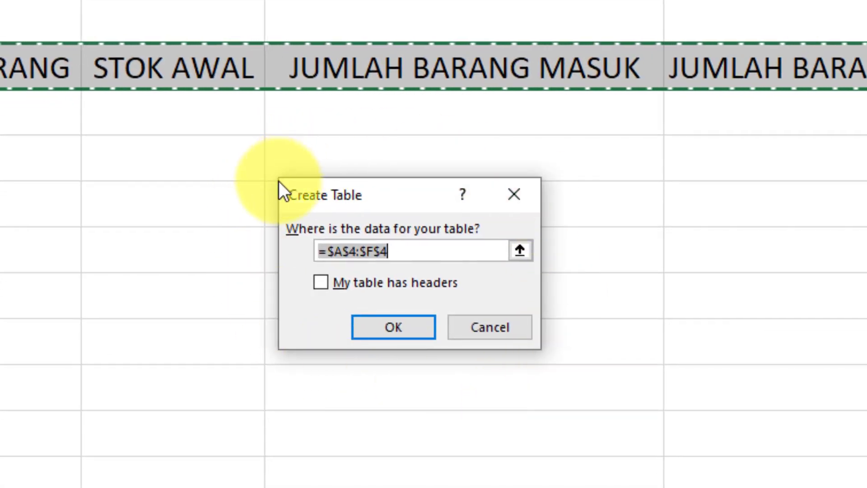
left_click(400, 259)
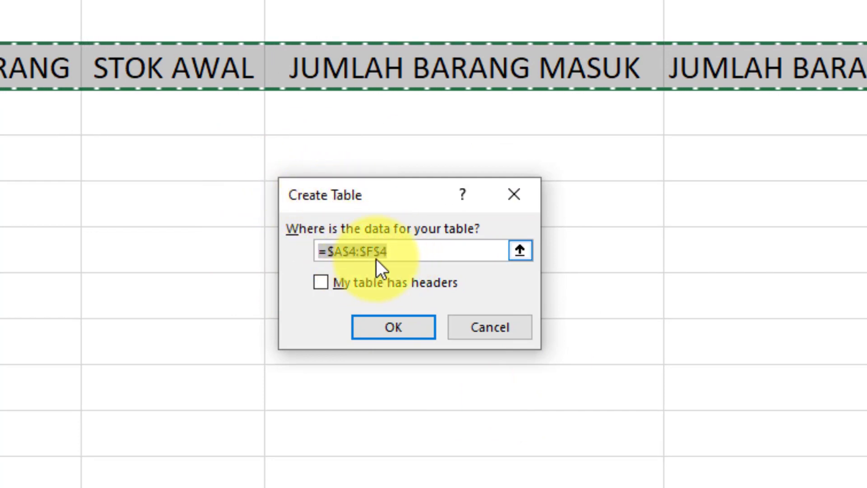
left_click(321, 284)
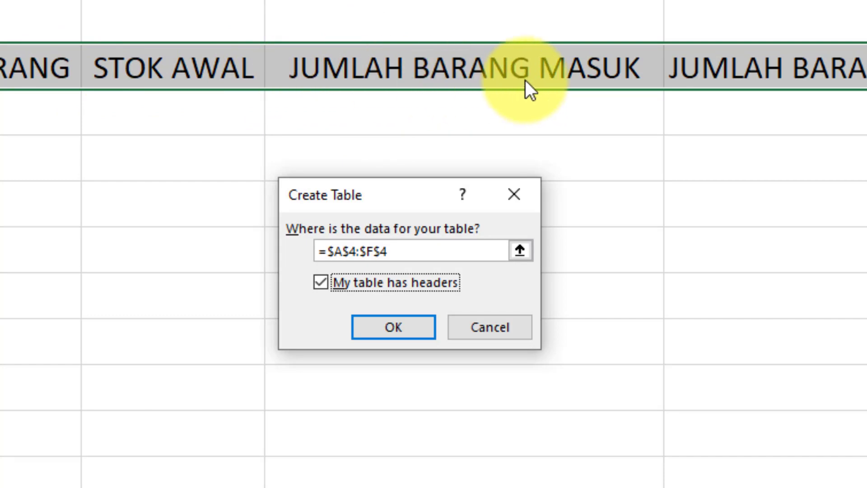
left_click(402, 326)
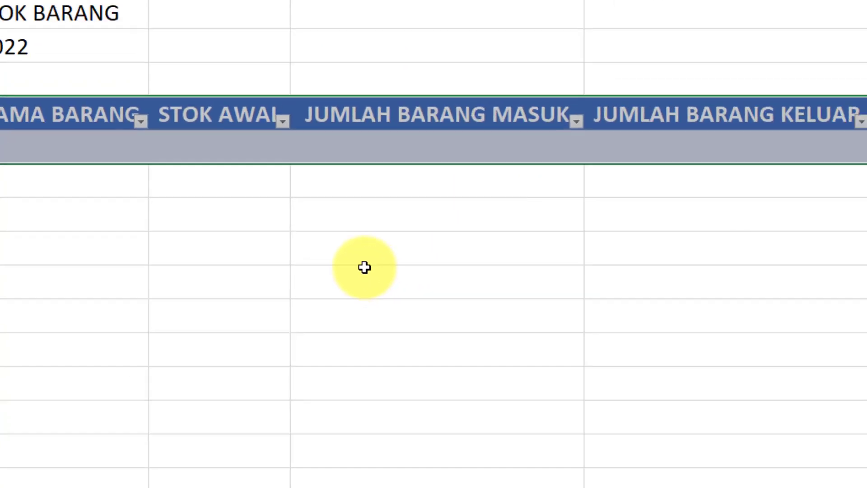
left_click(321, 142)
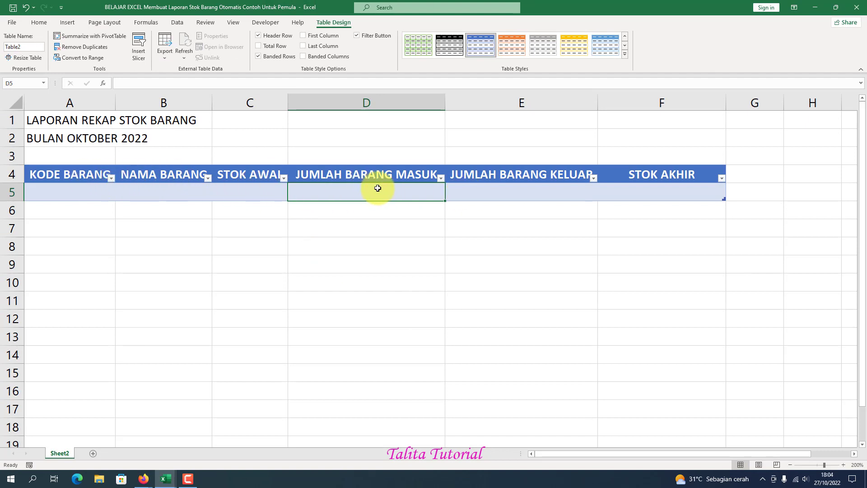
Narrow the STOK AKHIR column and apply the Light table style with the solid green header row.
left_click_drag(726, 102, 683, 96)
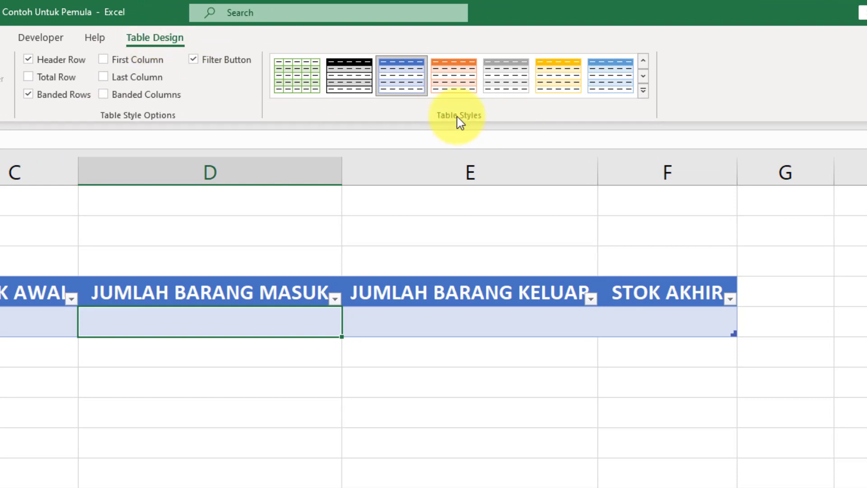
left_click(646, 95)
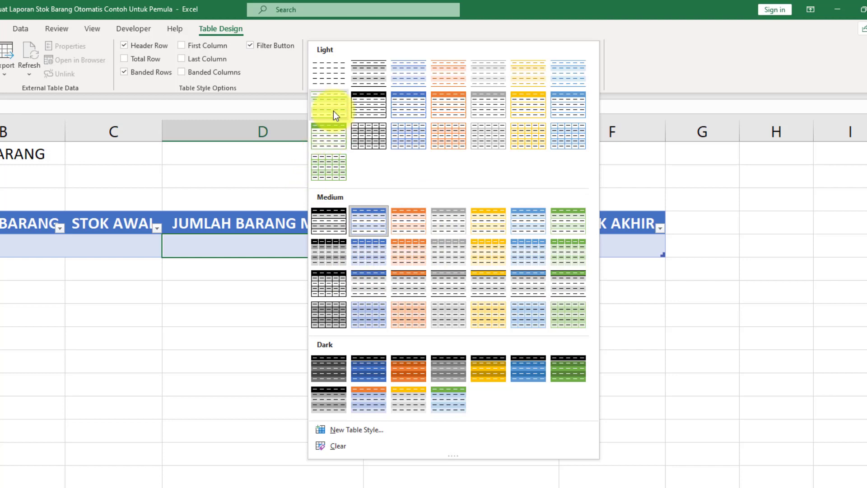
left_click(320, 142)
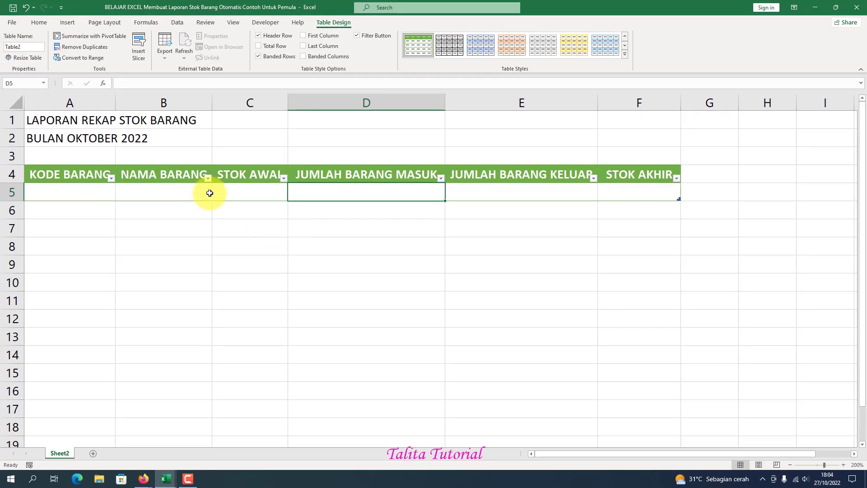
left_click(232, 193)
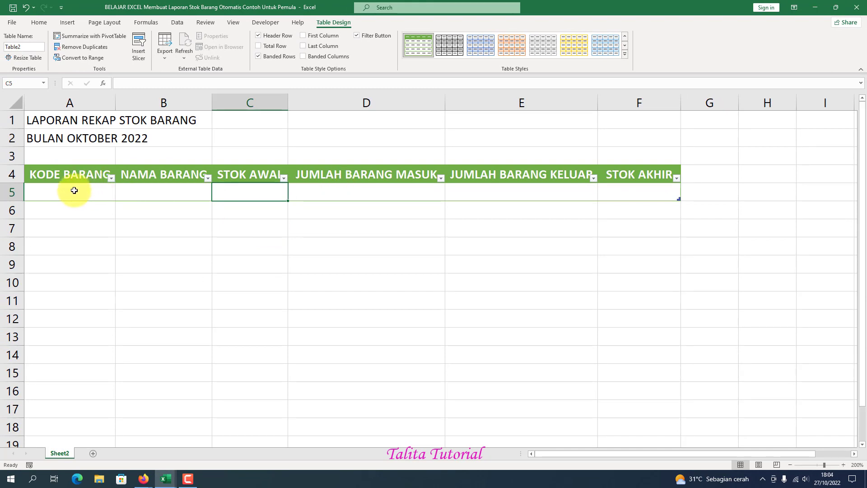
Merge the two title rows across A1:F2 with Merge Across, and make the titles centered and bold.
left_click_drag(41, 120, 632, 144)
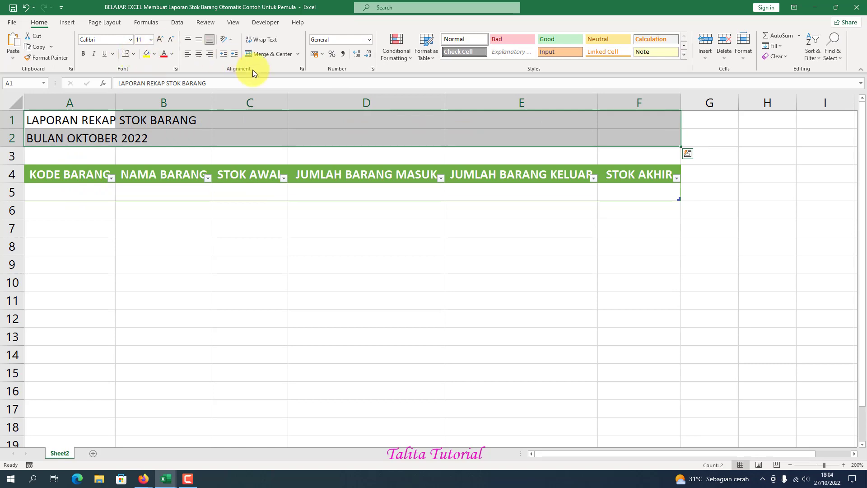
left_click(298, 55)
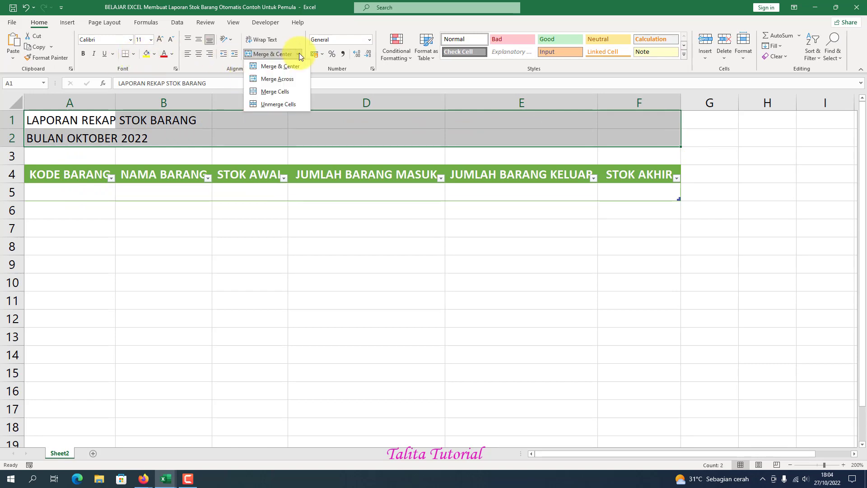
left_click(284, 76)
left_click(199, 53)
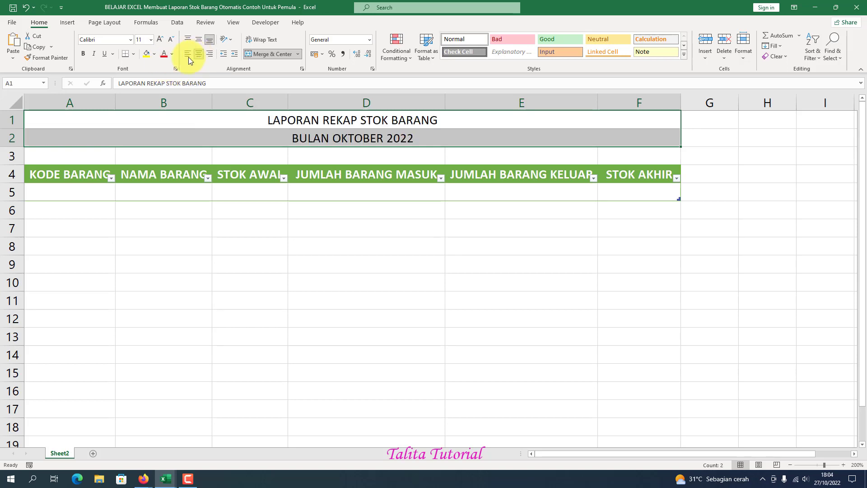
left_click(82, 55)
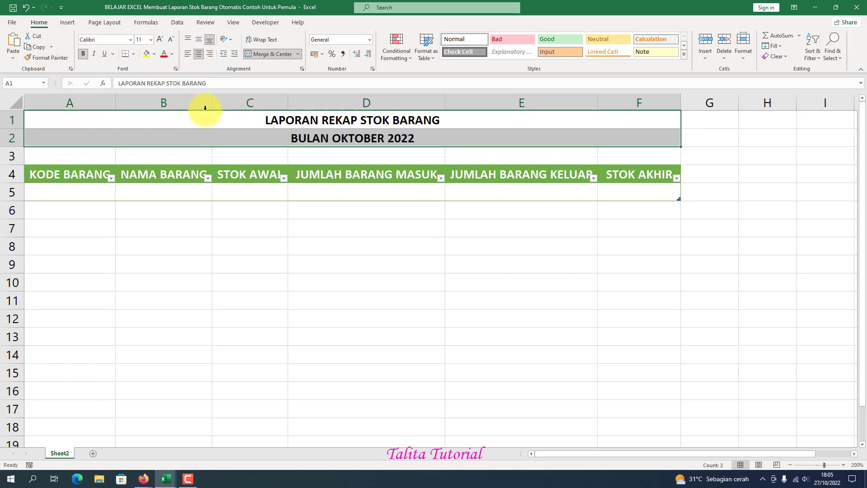
left_click(325, 282)
Enter the item codes C001, C002, C003 and C004 in A5:A8 under KODE BARANG.
left_click(93, 188)
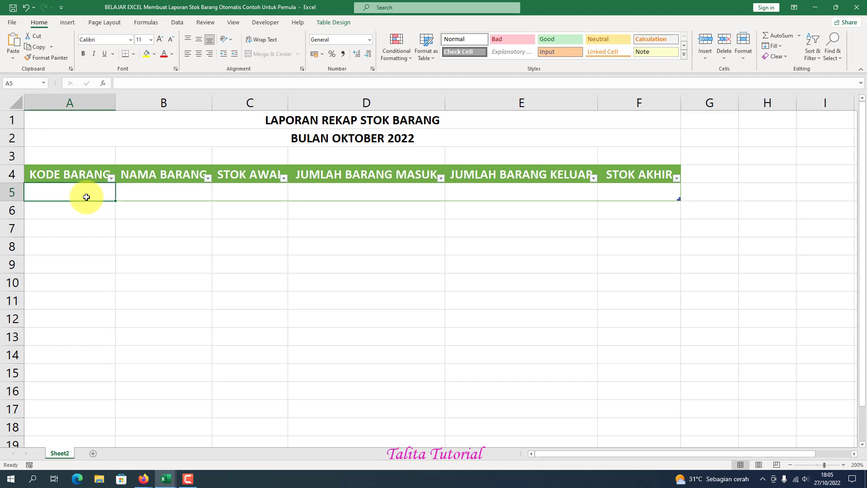
type("c")
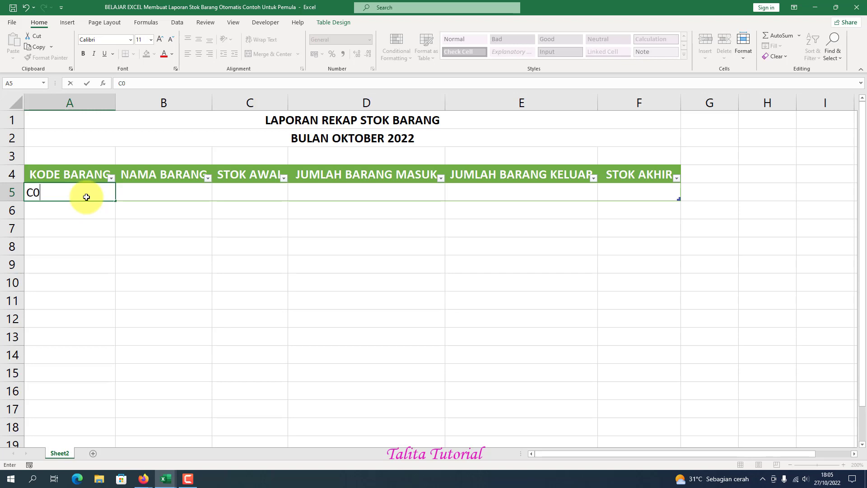
key("Return")
type("C002")
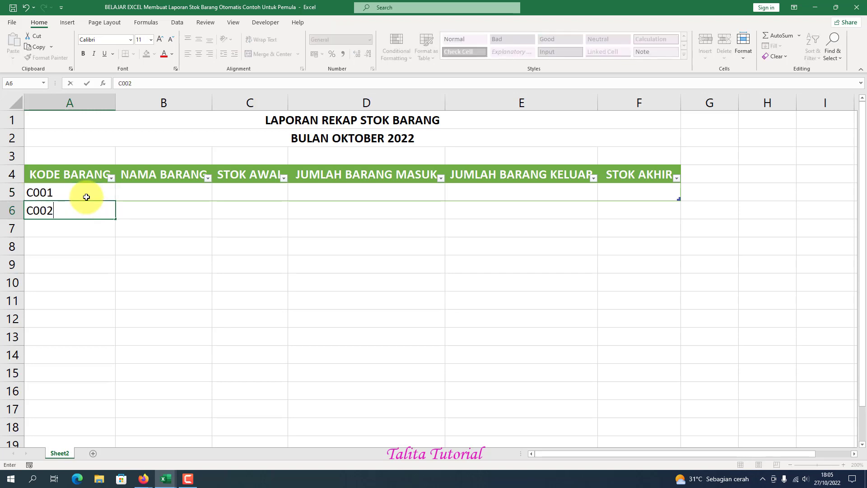
key("Return")
type("C")
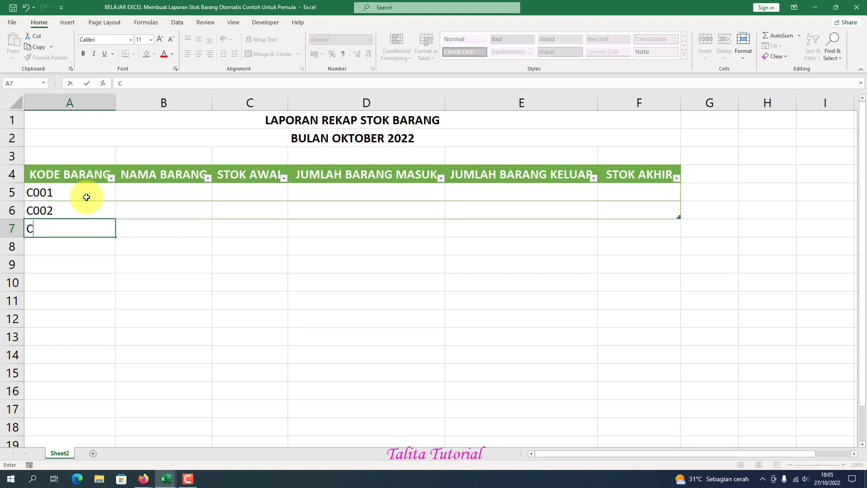
type("003")
key("Return")
type("C00")
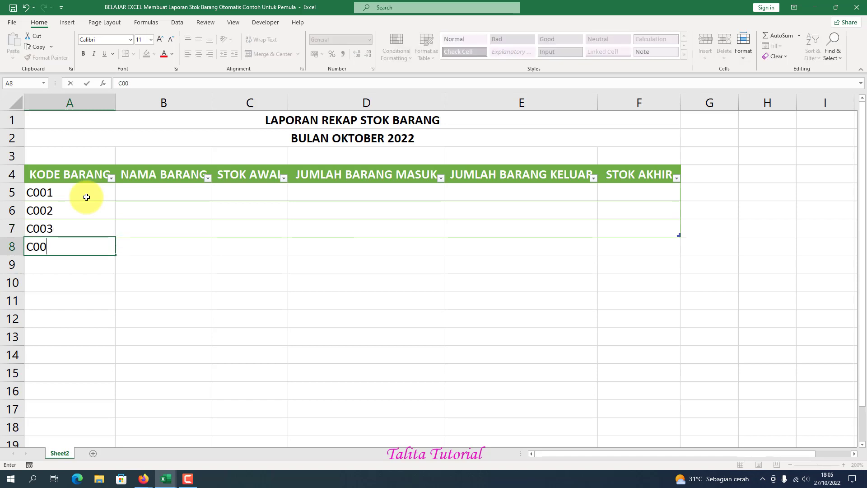
type("4")
left_click(145, 303)
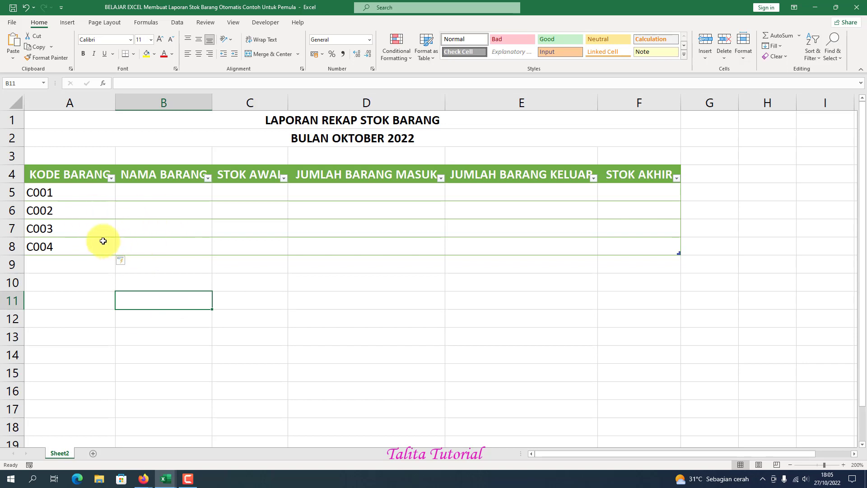
key("Up")
key("Up")
key("Up")
key("Up")
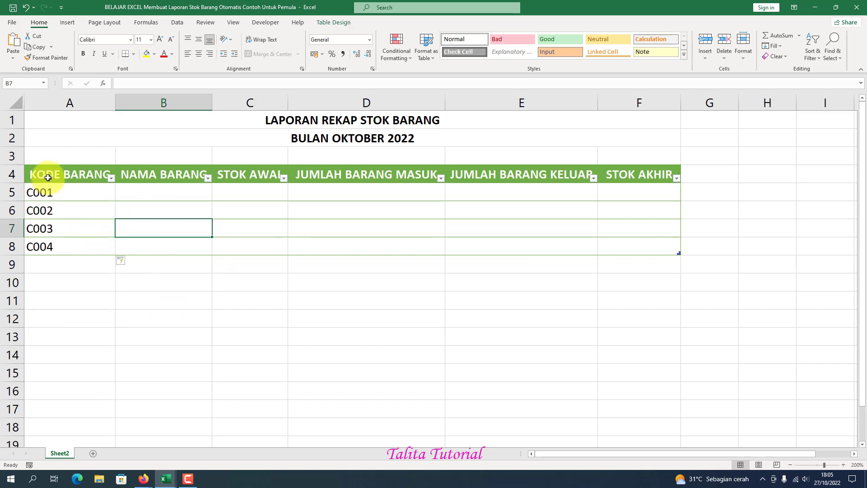
left_click(49, 174)
left_click(168, 174)
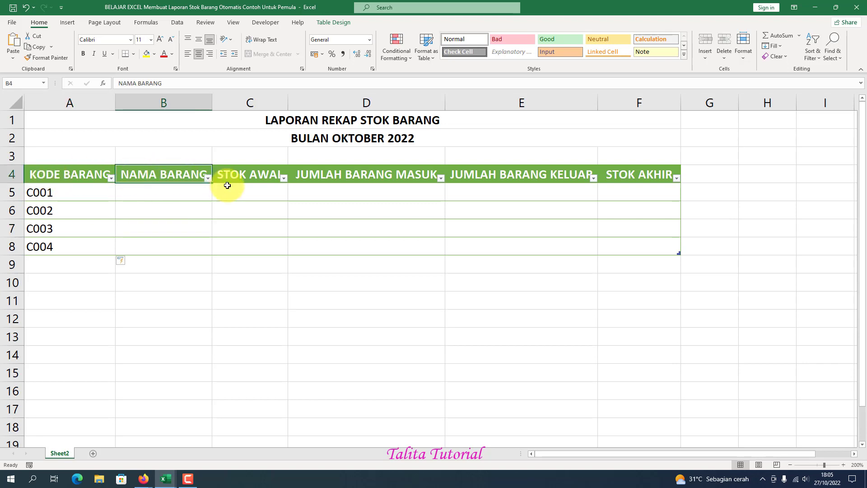
left_click(250, 176)
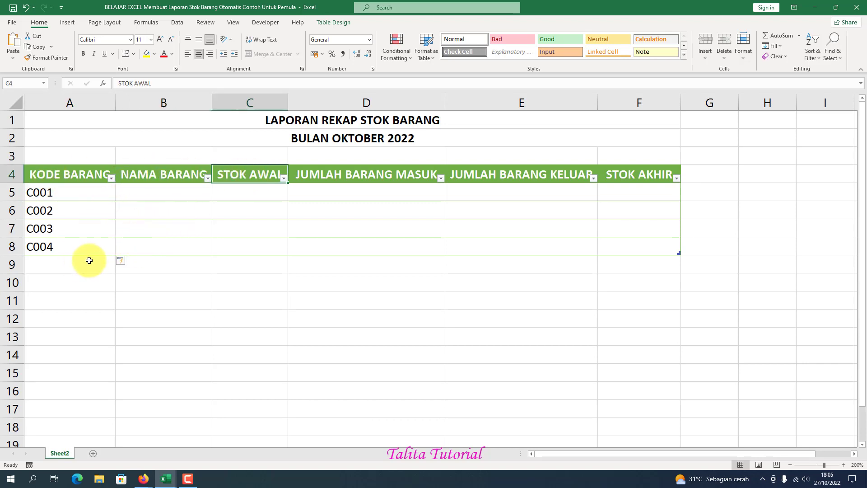
left_click(53, 265)
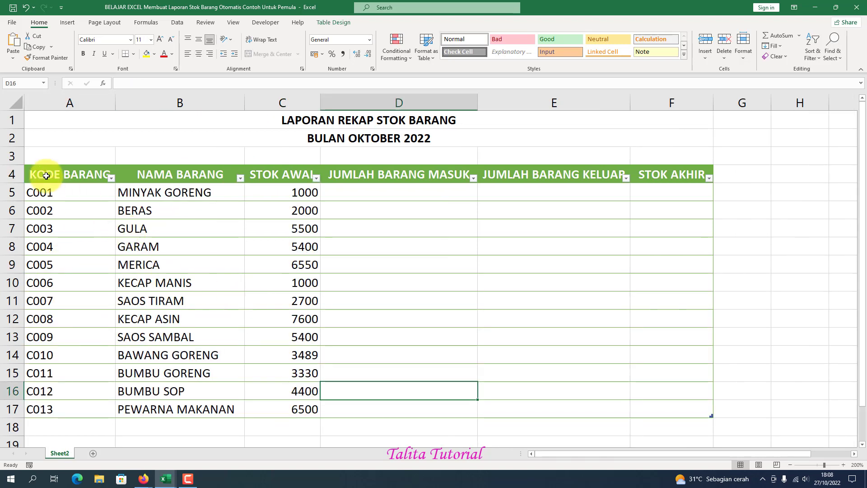
left_click(61, 174)
left_click(325, 244)
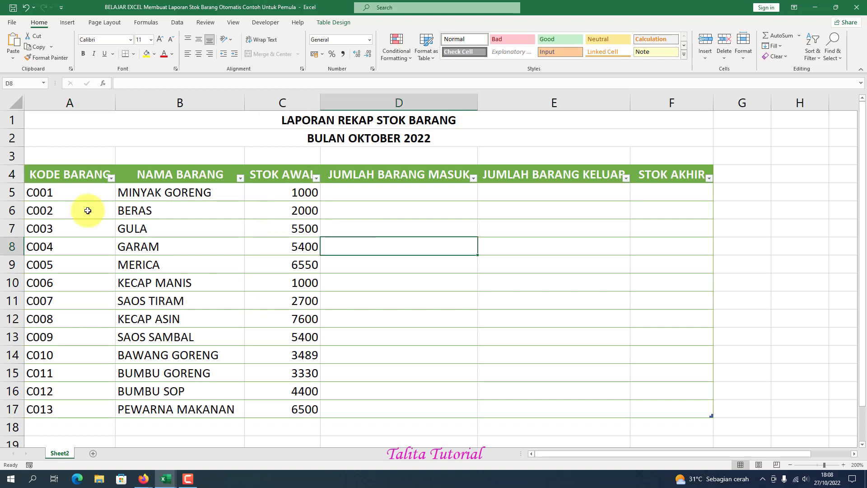
Center the contents of the stock recap table horizontally across A4:F18.
left_click_drag(42, 174, 676, 420)
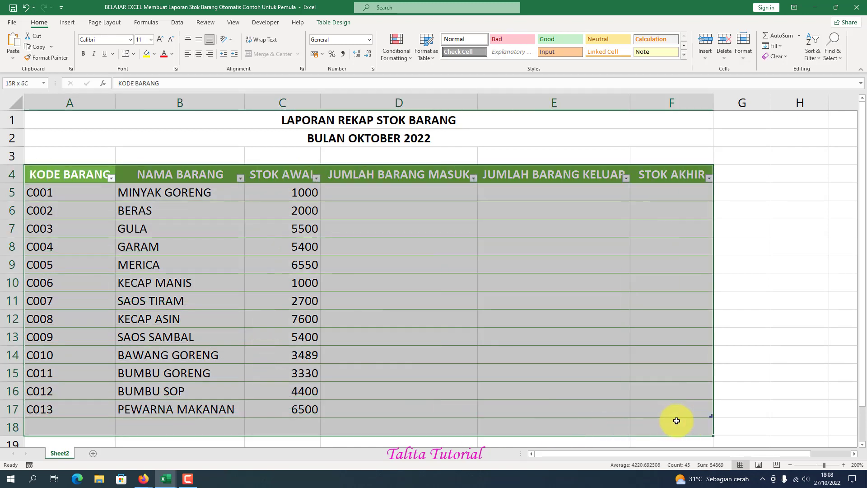
left_click(200, 56)
left_click(363, 264)
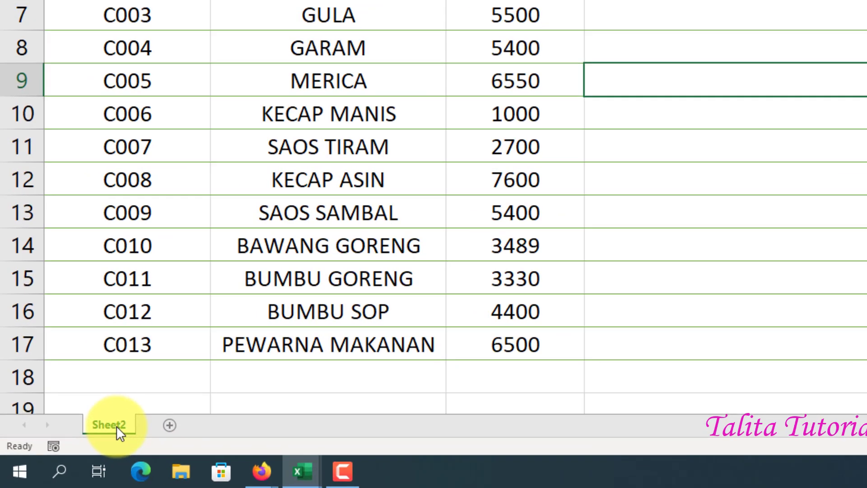
Rename the recap worksheet as REKAP STOK.
right_click(64, 454)
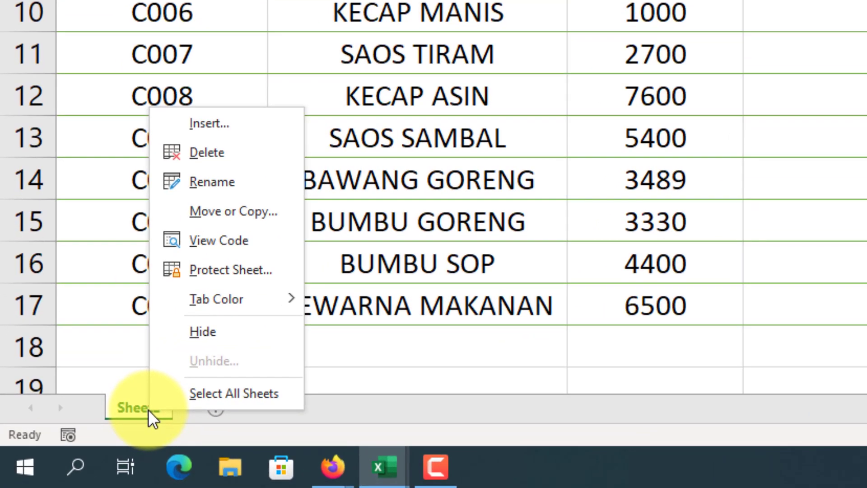
left_click(218, 185)
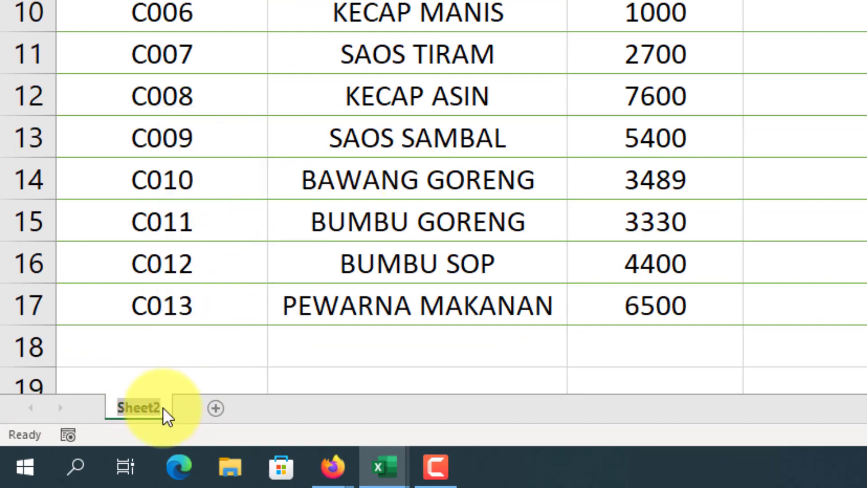
type("REKAP")
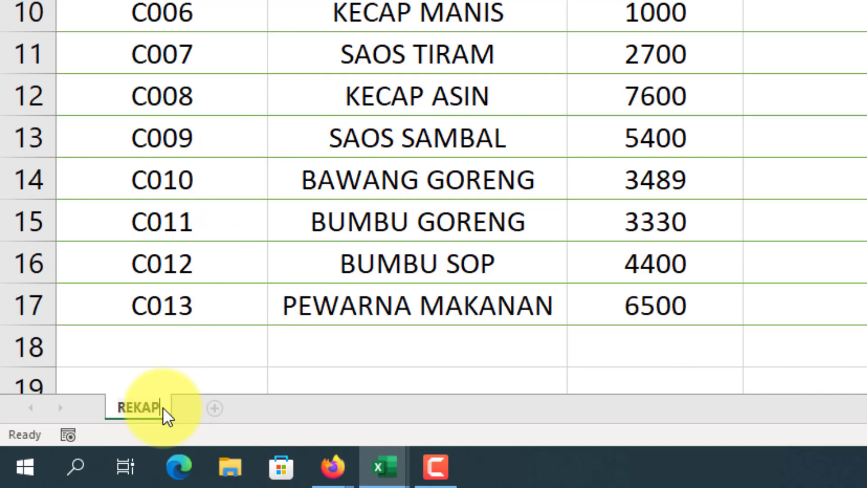
type(" STOK")
key("Return")
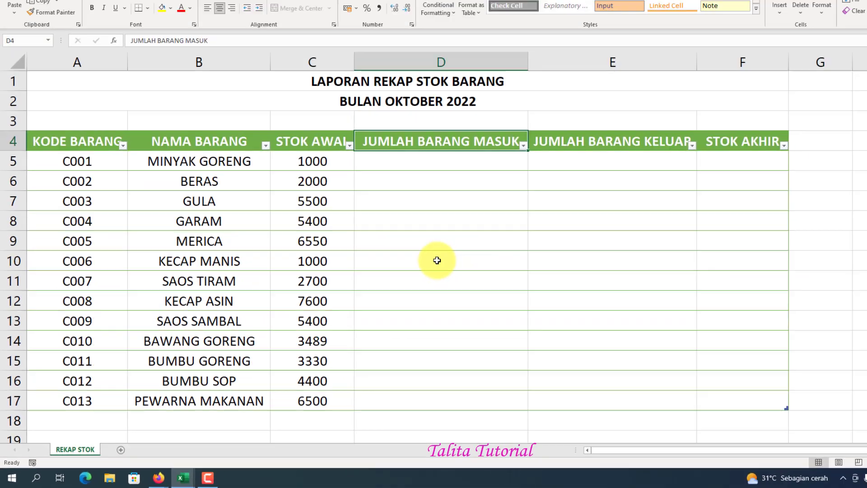
left_click(437, 260)
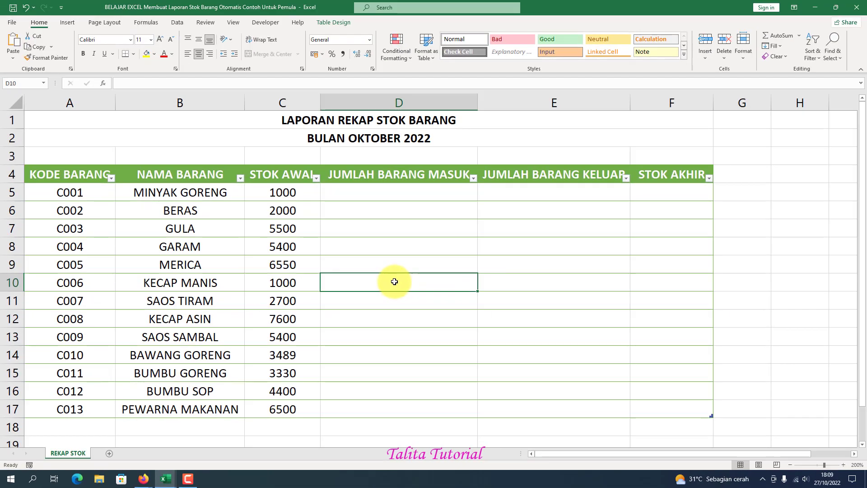
left_click(381, 179)
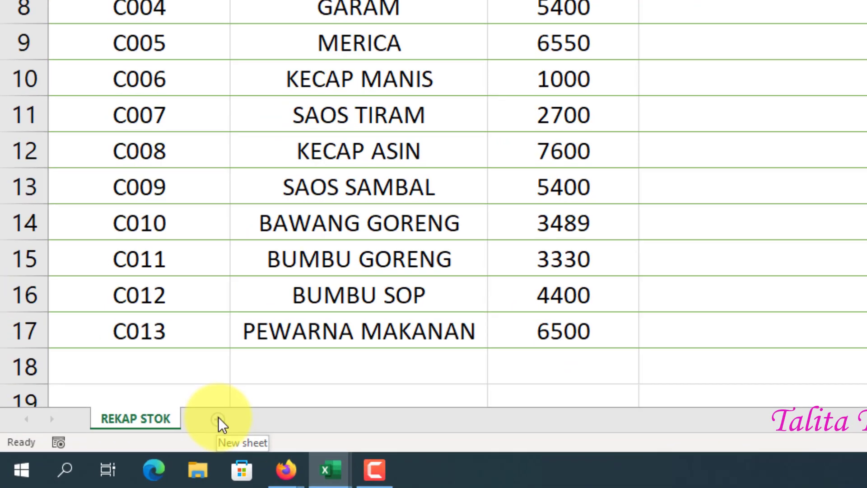
Add a new worksheet and name it STOK BARANG MASUK.
left_click(113, 451)
right_click(109, 451)
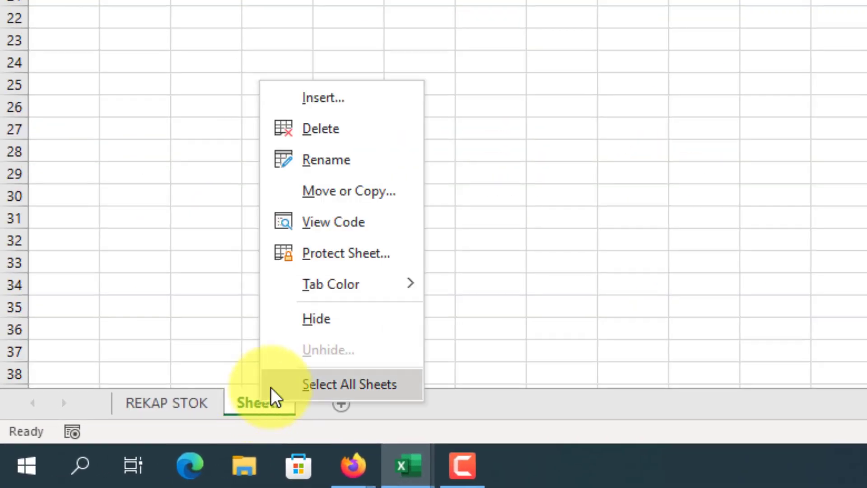
left_click(336, 160)
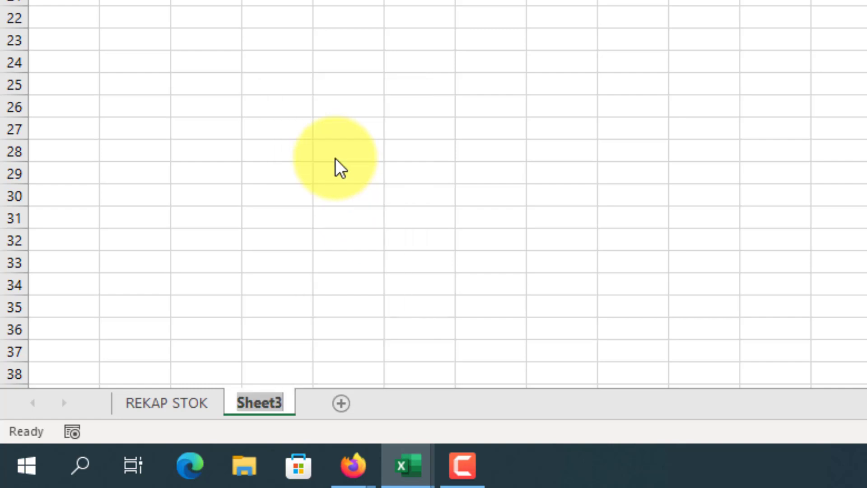
type("STOK BA")
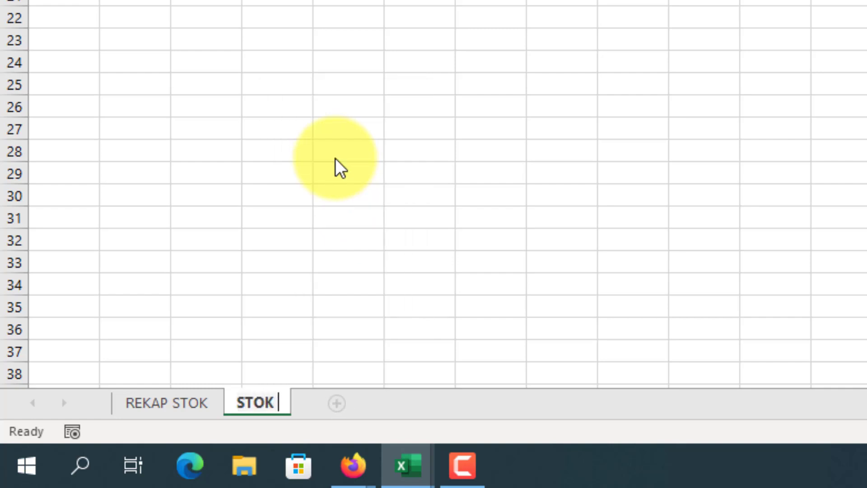
key("BackSpace")
key("BackSpace")
type("BARANG MASUK")
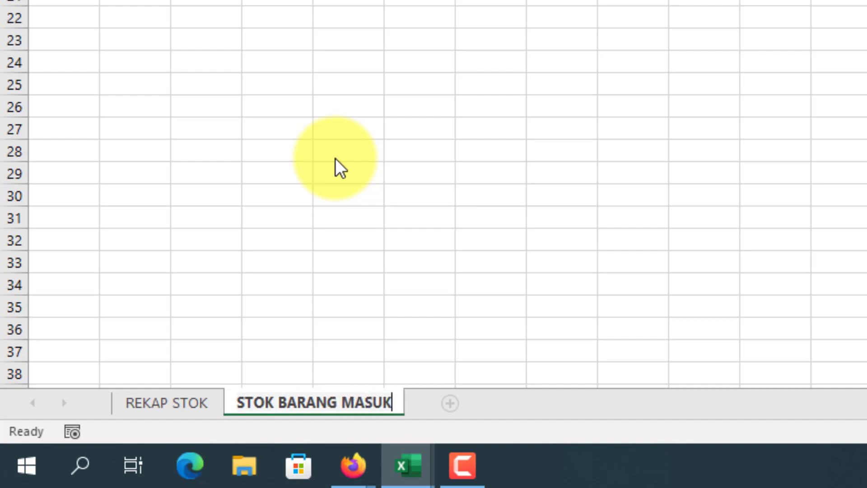
key("Return")
left_click(339, 168)
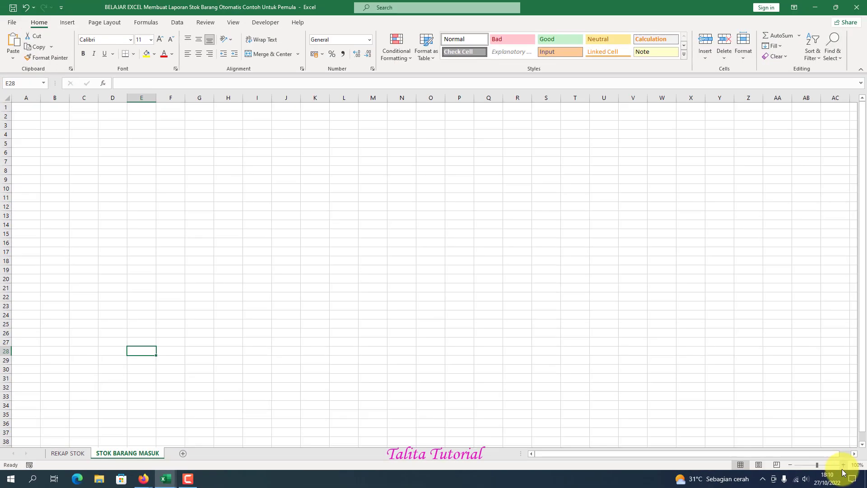
Enter the titles LAPORAN STOK BARANG MASUK in A1 and BULAN OKTOBER 2022 in A2 of the new sheet.
left_click(842, 465)
left_click(843, 465)
left_click(843, 465)
left_click(842, 465)
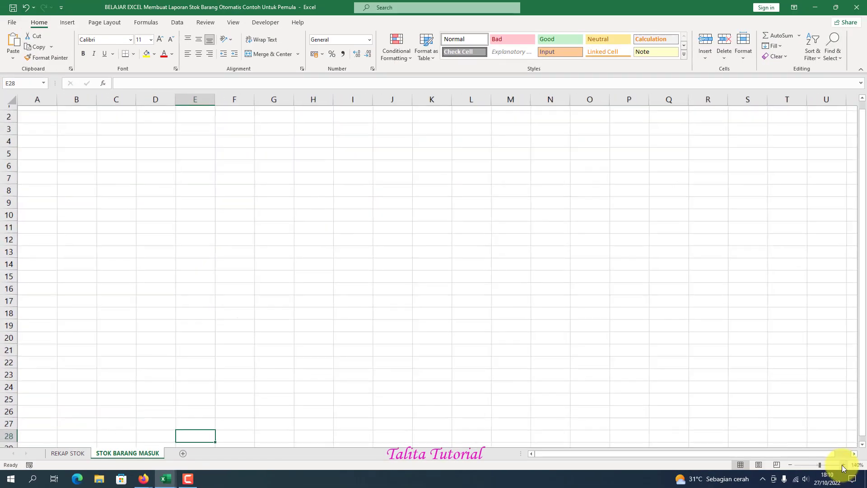
left_click(843, 465)
left_click(842, 465)
left_click(842, 465)
left_click(843, 465)
left_click(842, 465)
left_click(843, 465)
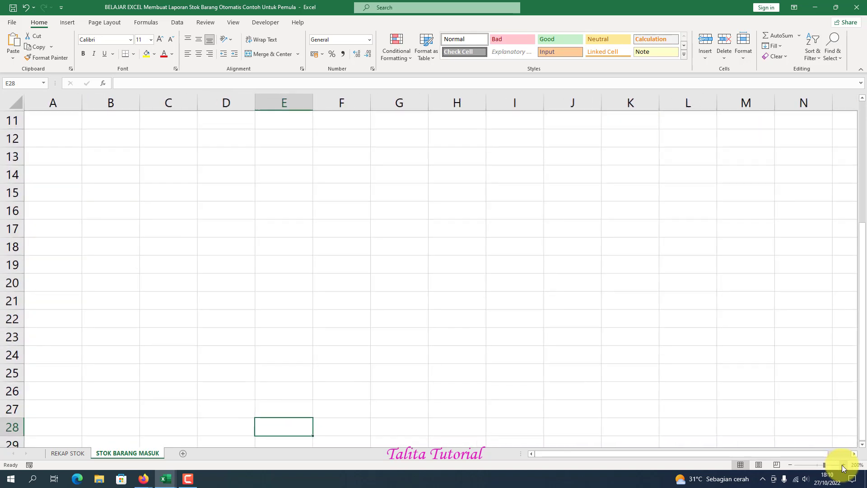
scroll(349, 291, "up", 3)
scroll(349, 291, "up", 1)
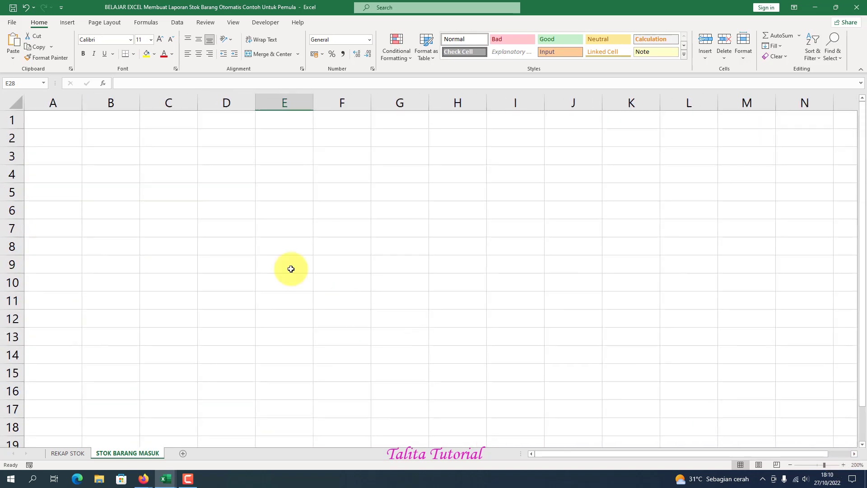
left_click(61, 121)
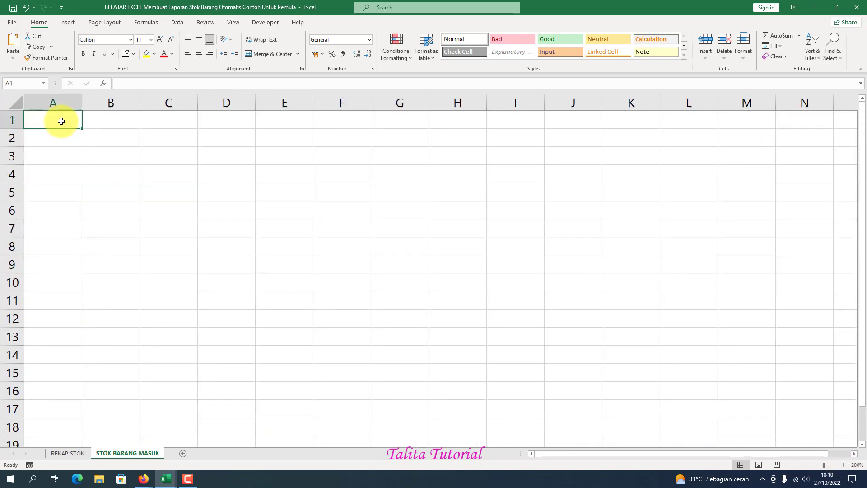
type("LAPORAN STOK BARANG MASUK")
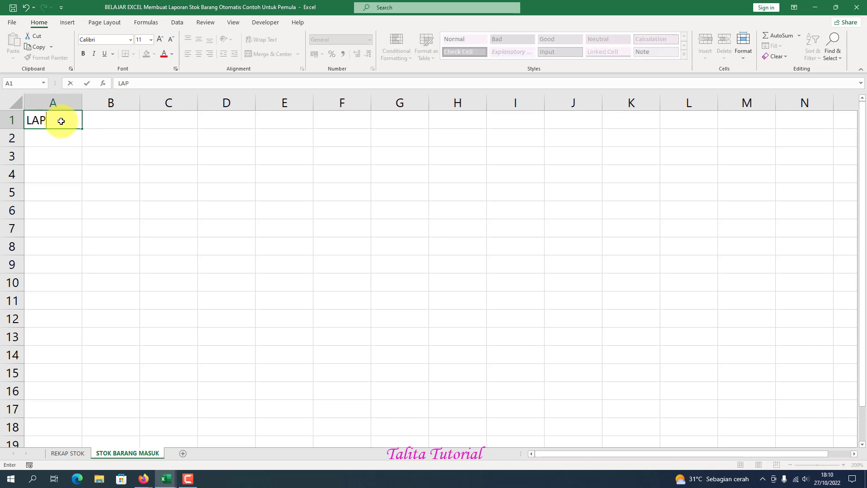
key("Return")
type("BULAN OKTOBER 2022")
Enter the column headers TANGGAL, KODE BARANG, NAMA BARANG and JUMLAH BARANG MASUK in A4:D4.
left_click(58, 183)
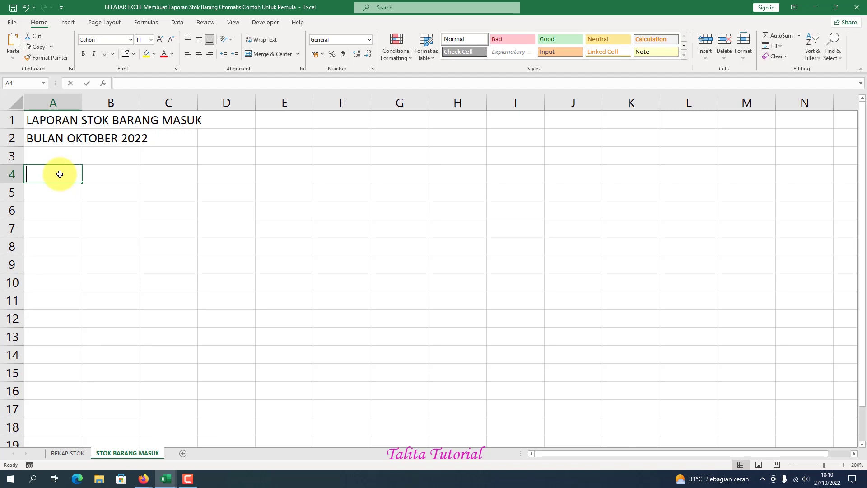
type("TANGGAL")
key("Tab")
type("KODE BARANG")
key("Tab")
type("NAMA BARANG")
key("Tab")
type("JUMLAH BARANG MASUK")
left_click(229, 194)
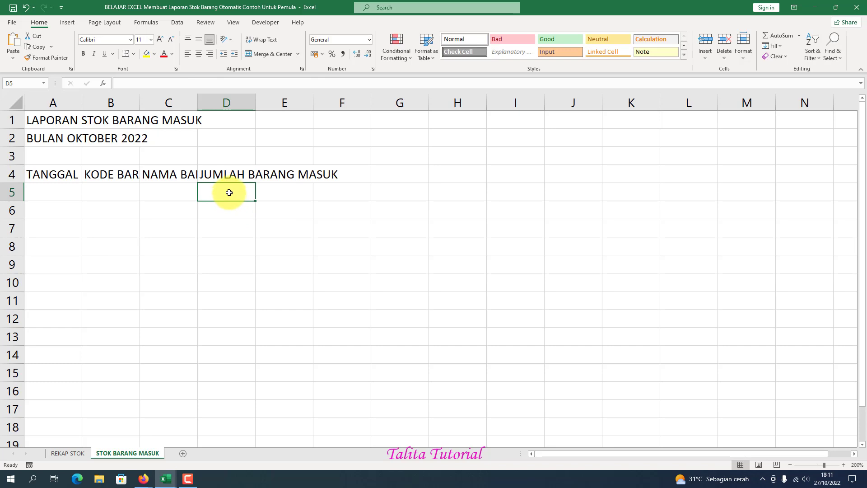
Fit the widths of columns A to D to their header texts.
left_click_drag(58, 101, 86, 131)
double_click(255, 99)
left_click(265, 197)
left_click(215, 261)
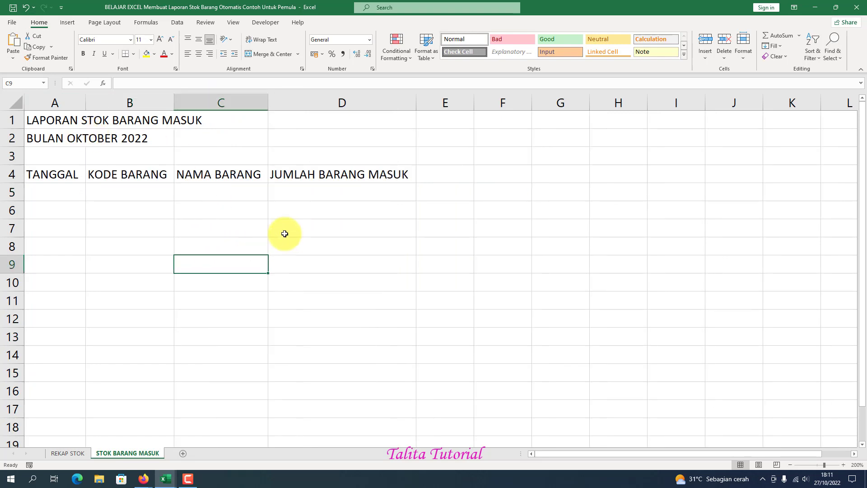
Convert the header range A4:D4 into a table that uses the existing cells as its headers.
left_click_drag(54, 177, 330, 175)
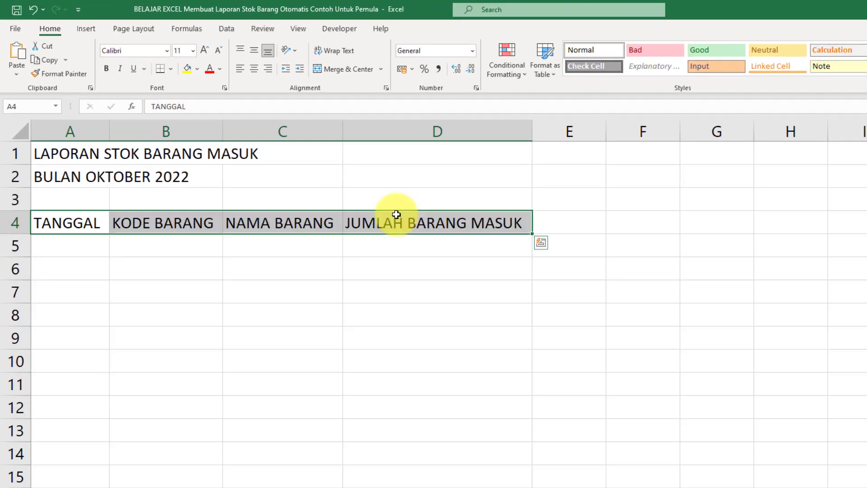
left_click(86, 29)
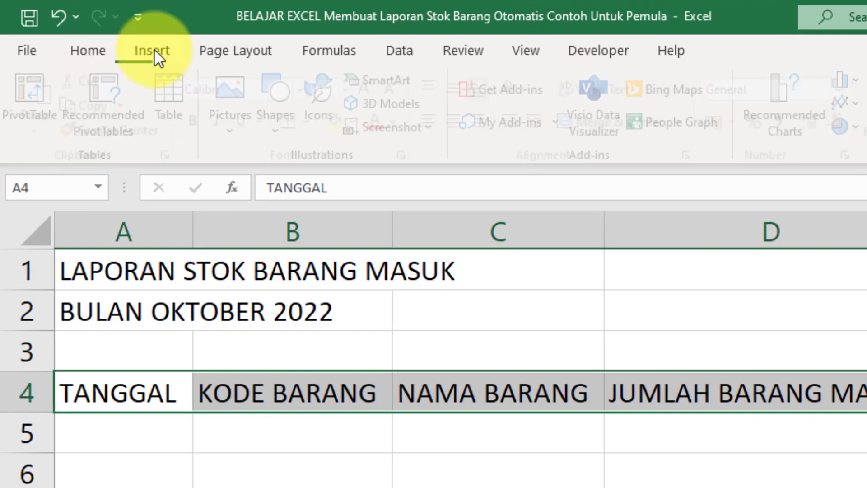
left_click(175, 91)
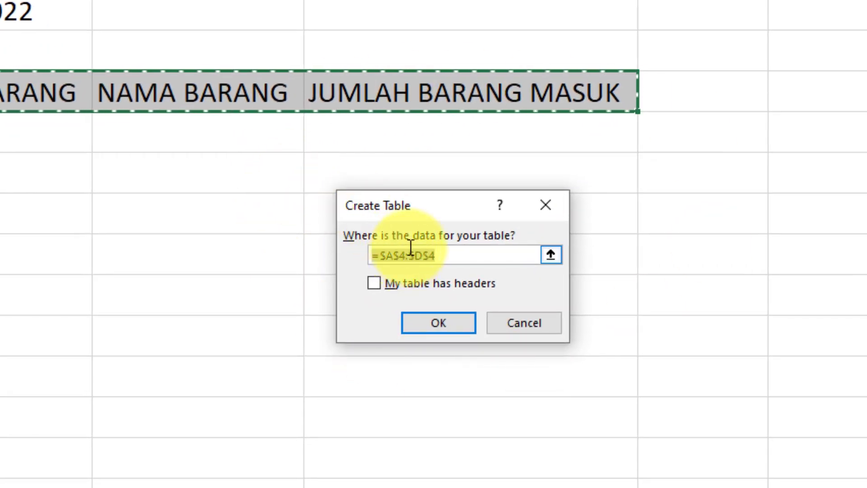
left_click(374, 283)
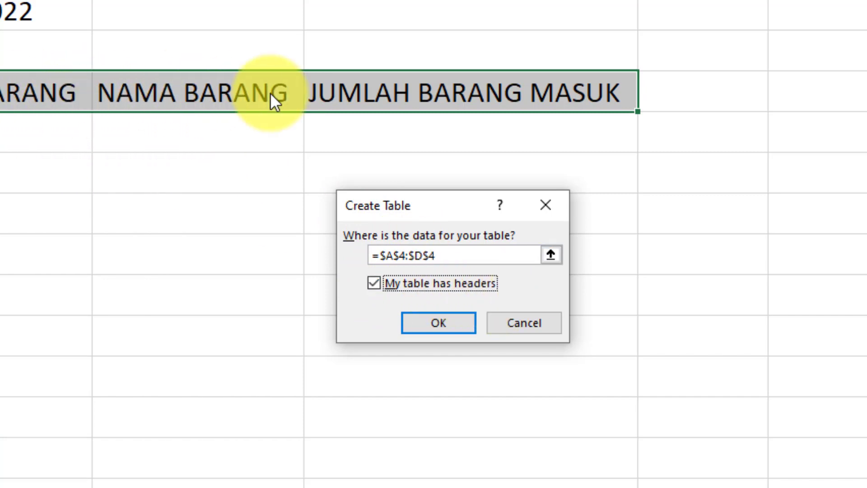
left_click(443, 323)
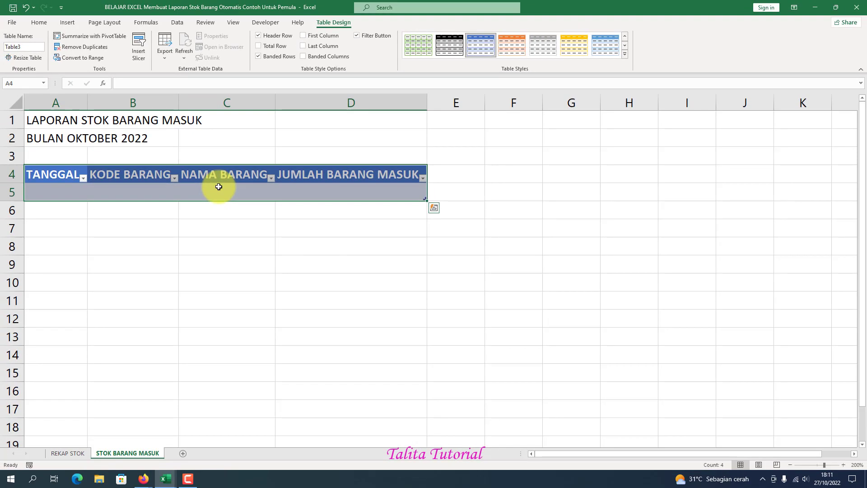
Apply the light table style with a solid green header row to the new table.
left_click(219, 187)
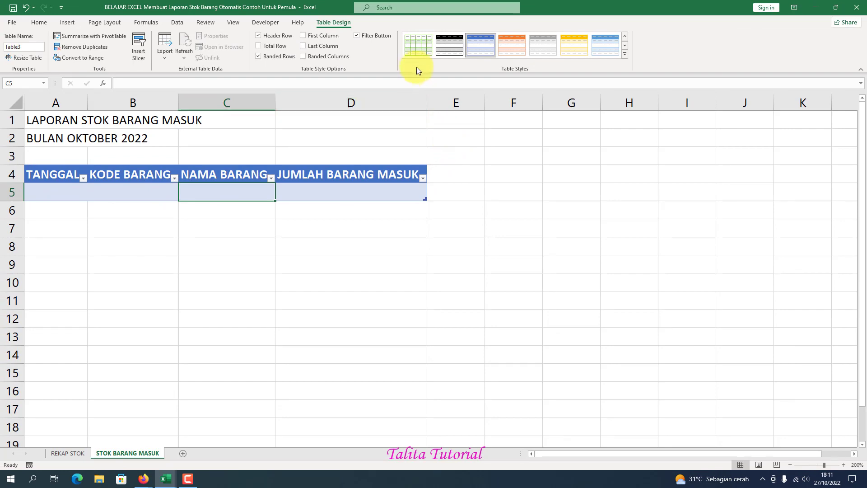
left_click(416, 46)
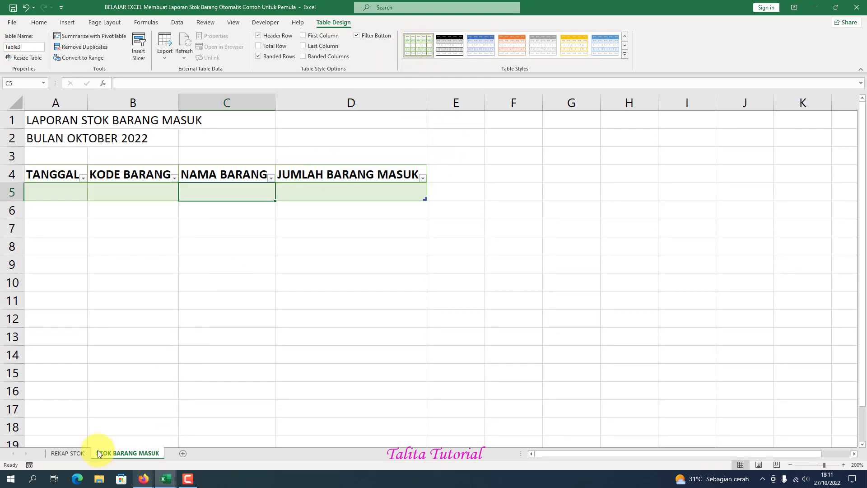
left_click(85, 450)
left_click(102, 451)
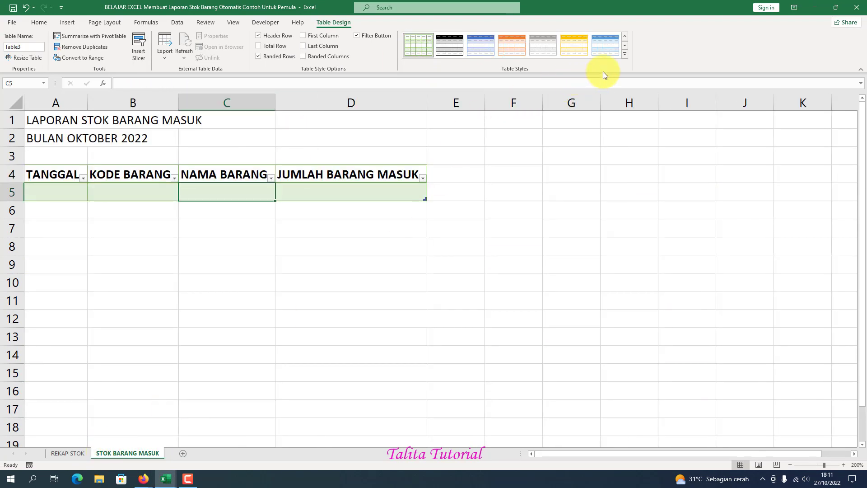
left_click(625, 55)
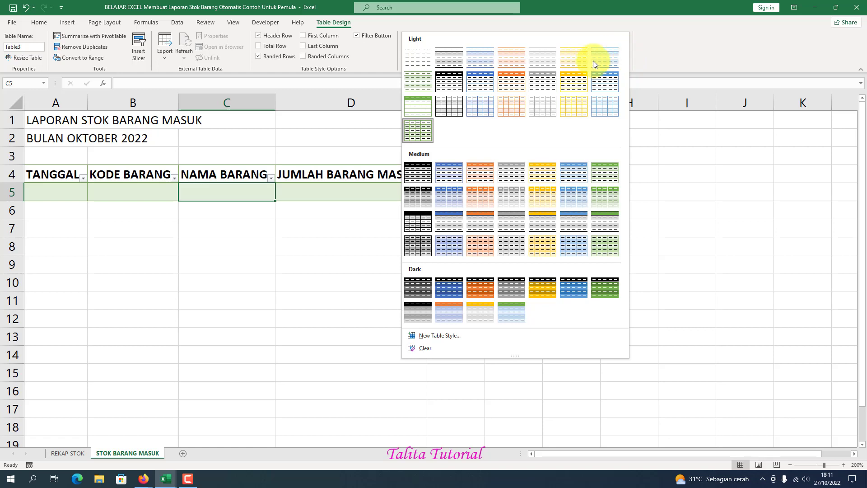
left_click(419, 110)
left_click(293, 225)
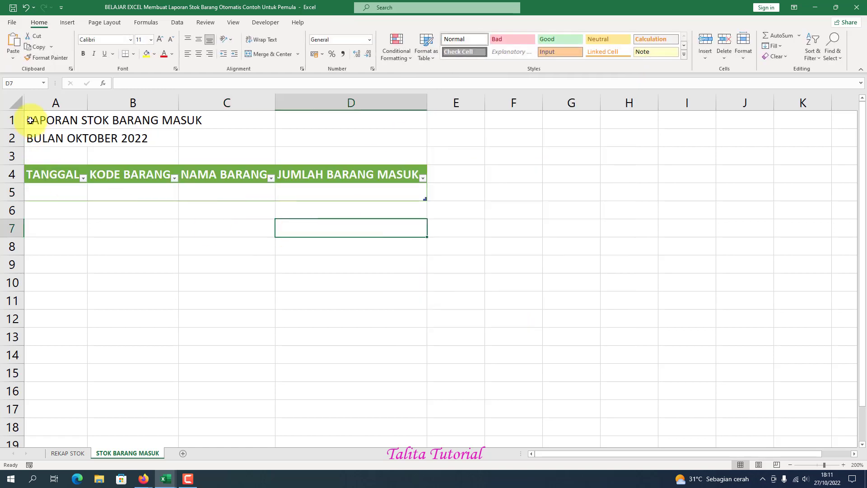
Format the two title rows in bold, merged across columns A to D row by row and centred.
left_click_drag(35, 116, 352, 133)
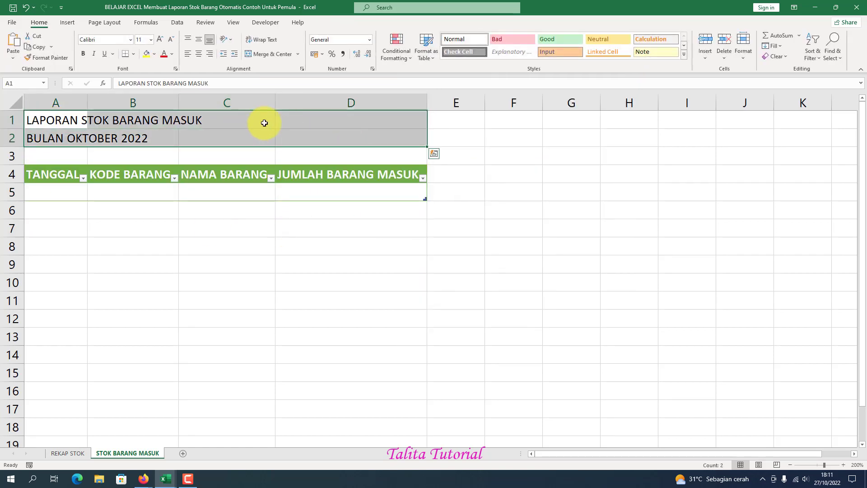
left_click(83, 55)
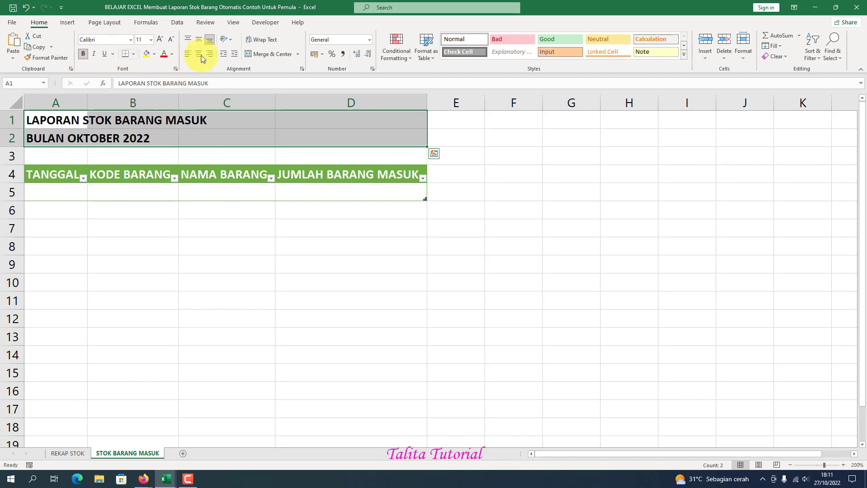
left_click(297, 54)
left_click(292, 80)
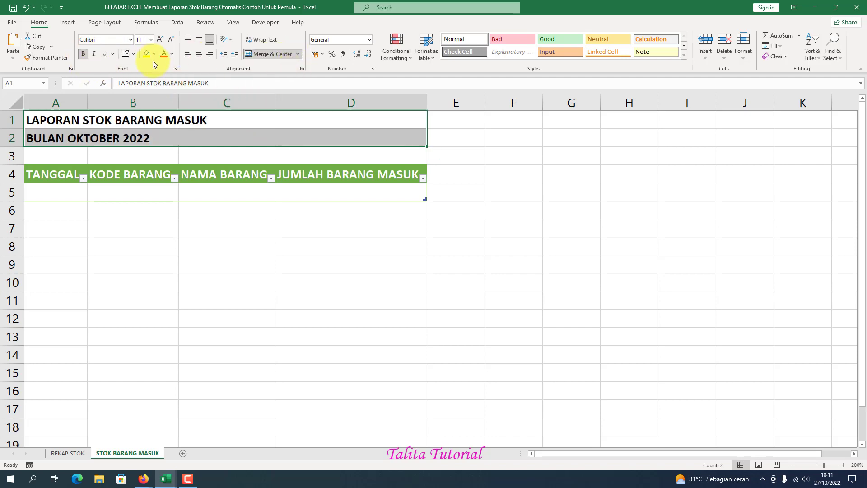
left_click(199, 54)
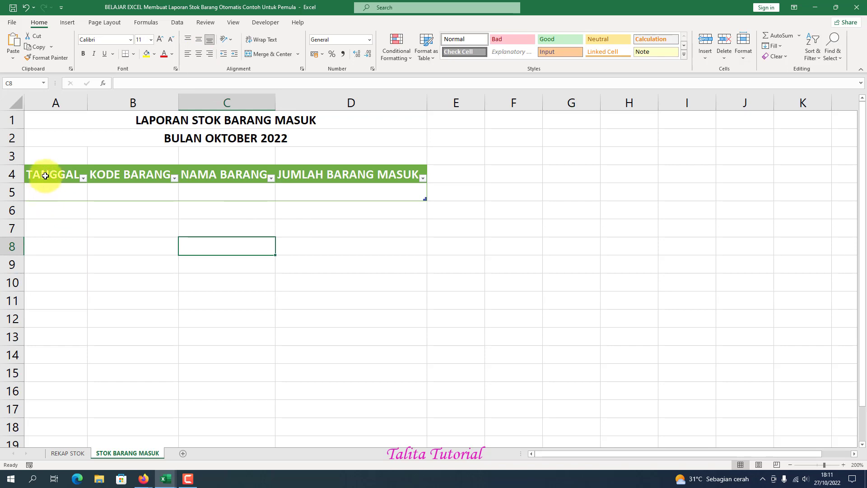
Centre the contents of A4:D17 horizontally, covering the table headers and the rows below.
left_click_drag(35, 173, 344, 390)
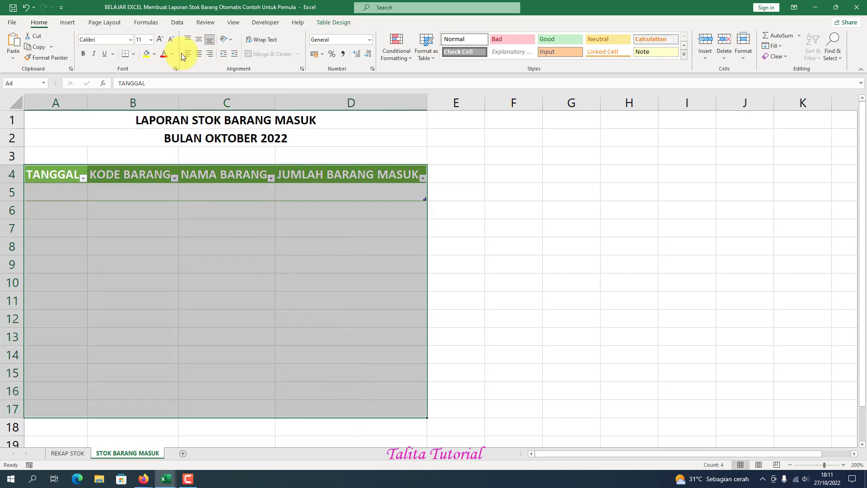
left_click(198, 53)
left_click(258, 277)
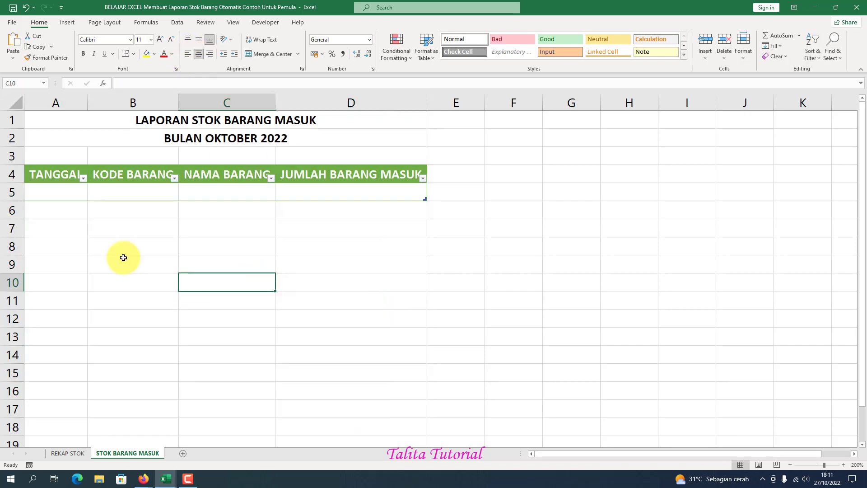
left_click(66, 191)
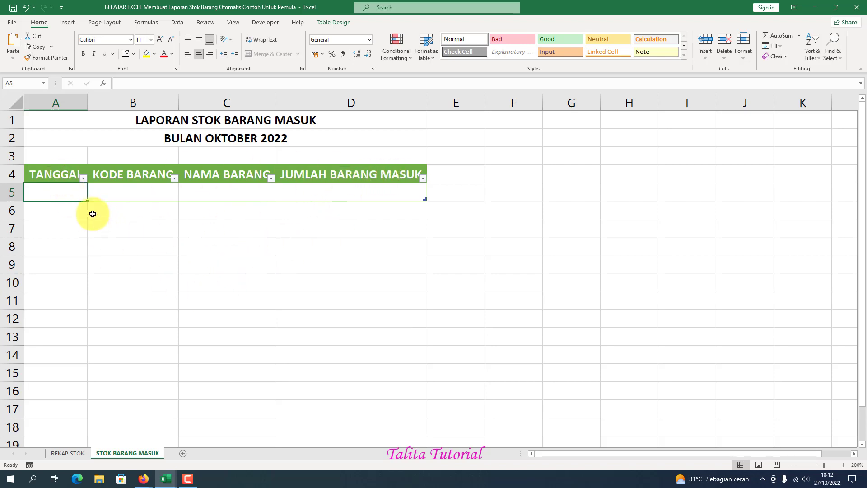
left_click(63, 174)
left_click(156, 176)
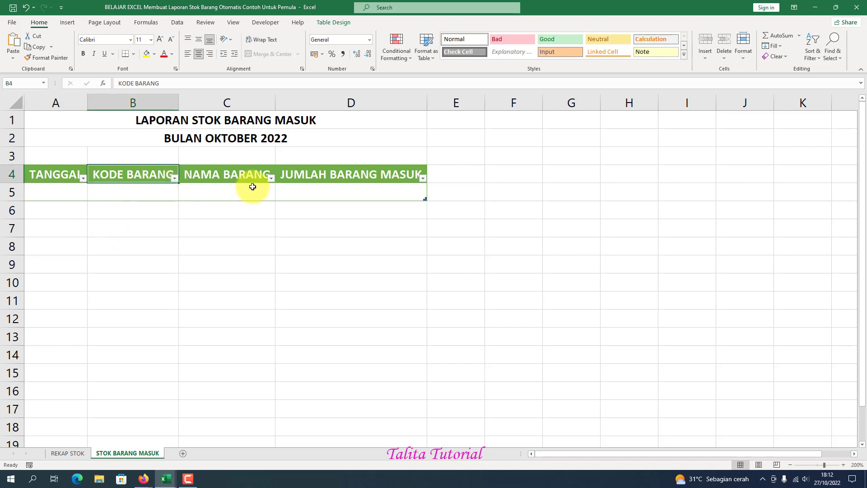
left_click(250, 179)
left_click(354, 175)
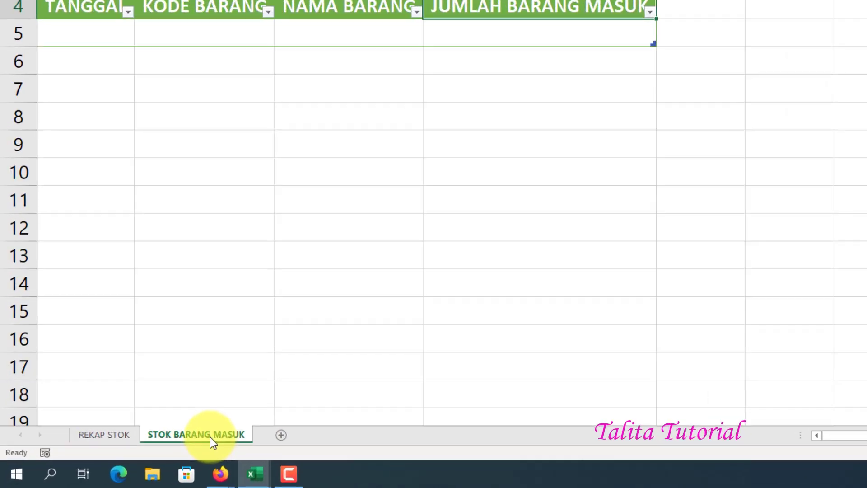
Create a copy of the STOK BARANG MASUK sheet at the end of the workbook.
right_click(196, 435)
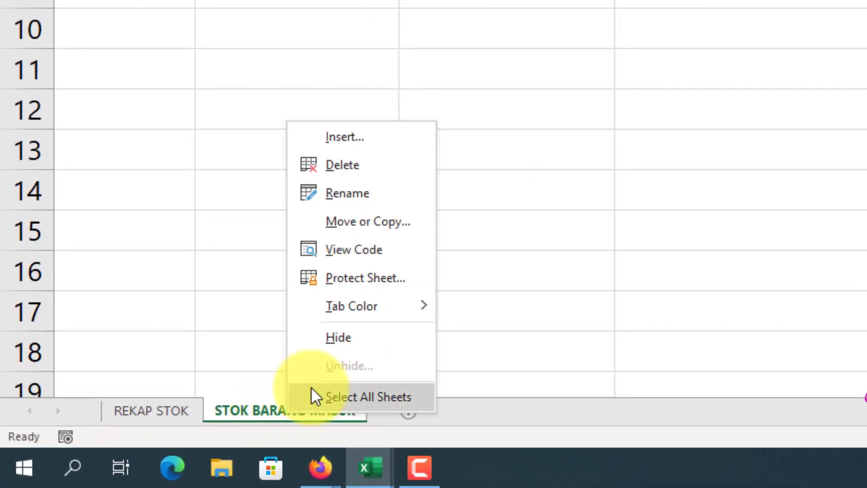
left_click(371, 223)
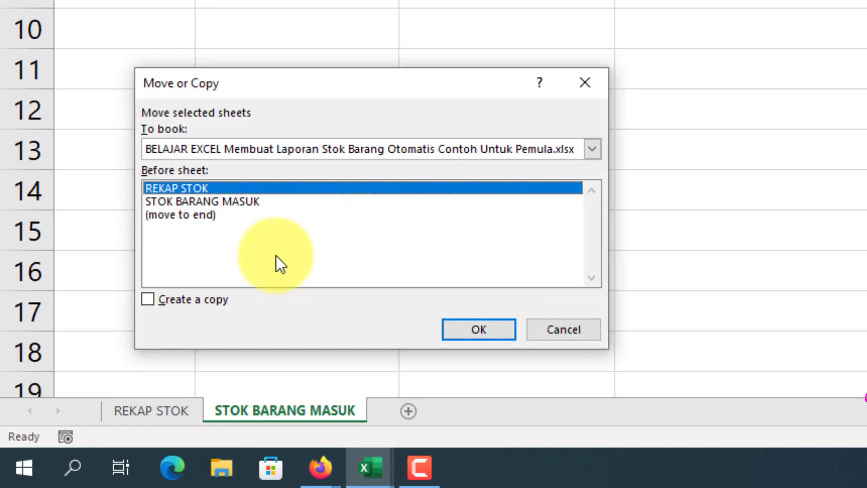
left_click(168, 215)
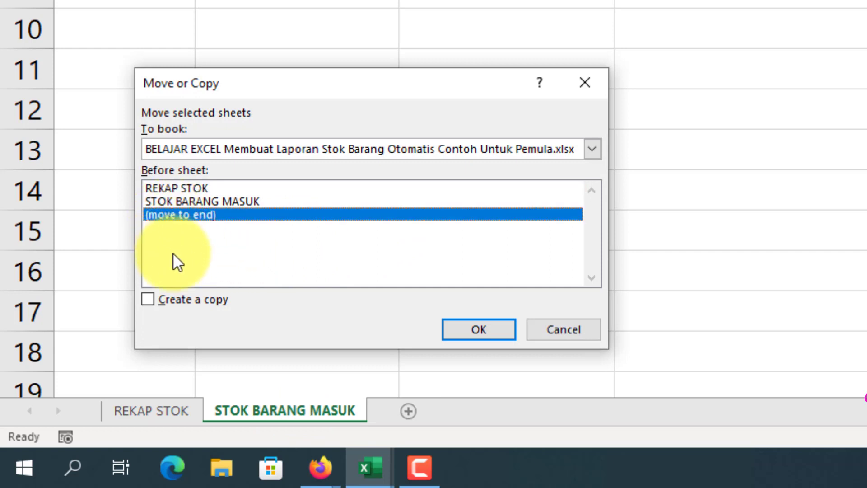
left_click(147, 299)
left_click(475, 331)
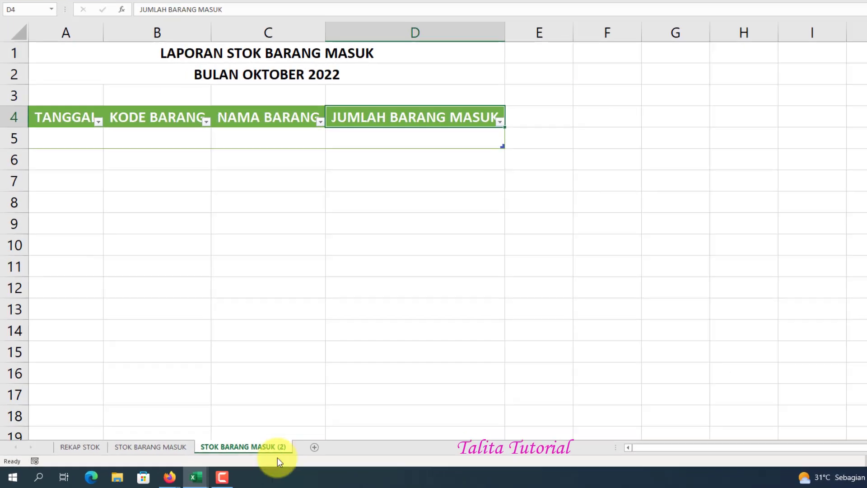
Rename the copied sheet STOK BARANG KELUAR.
right_click(270, 447)
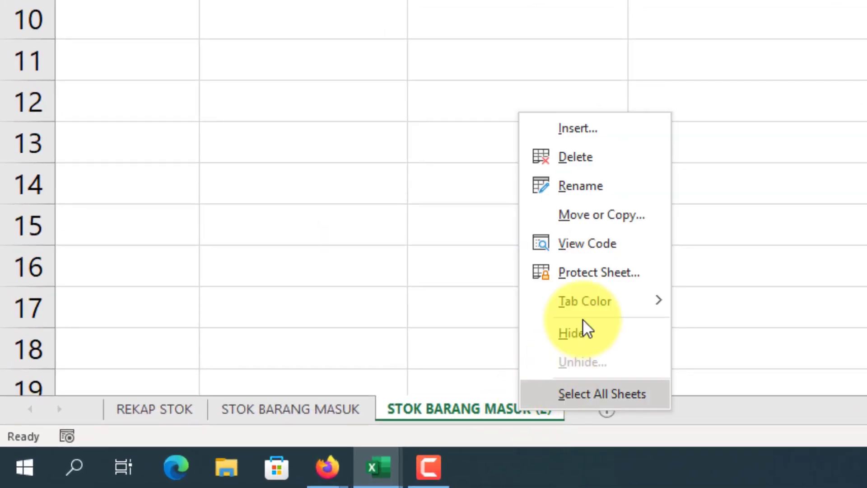
left_click(591, 186)
left_click(554, 408)
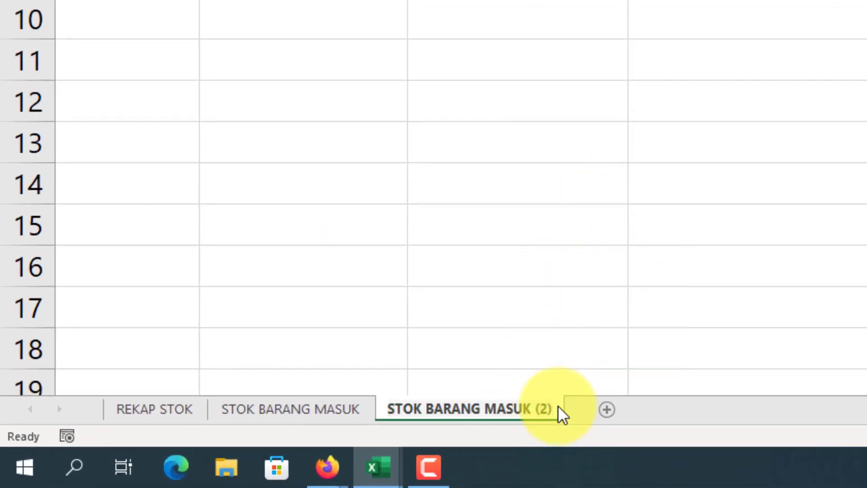
key("BackSpace")
key("BackSpace")
key("BackSpace")
key("BackSpace")
key("BackSpace")
key("BackSpace")
key("BackSpace")
key("BackSpace")
key("BackSpace")
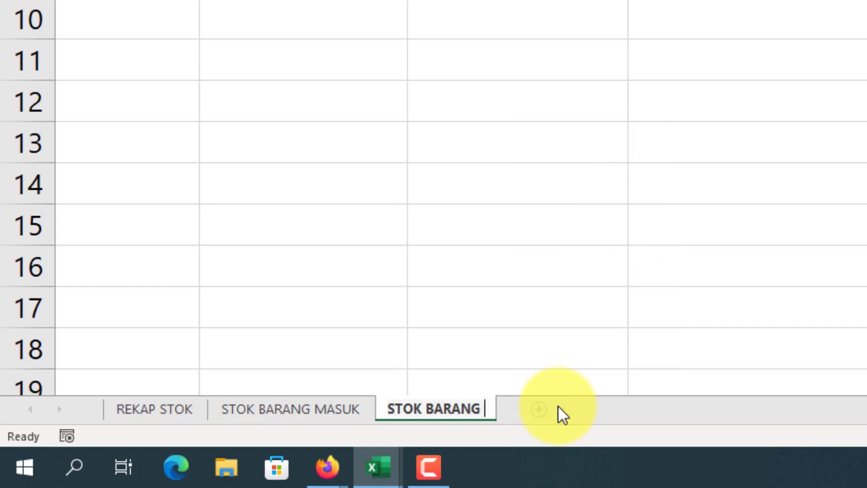
type("KELUAR")
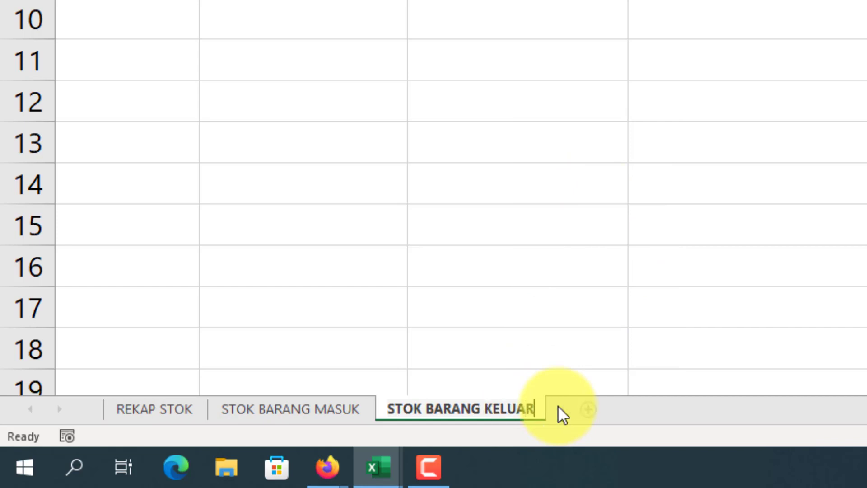
left_click(697, 146)
Change the title in A1 of the copied sheet to LAPORAN STOK BARANG KELUAR.
left_click(169, 119)
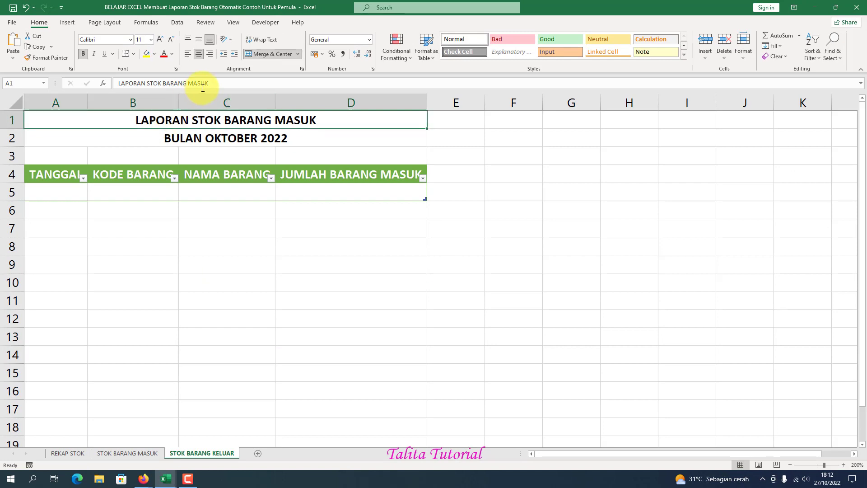
left_click(211, 82)
key("BackSpace")
key("BackSpace")
key("BackSpace")
key("BackSpace")
key("BackSpace")
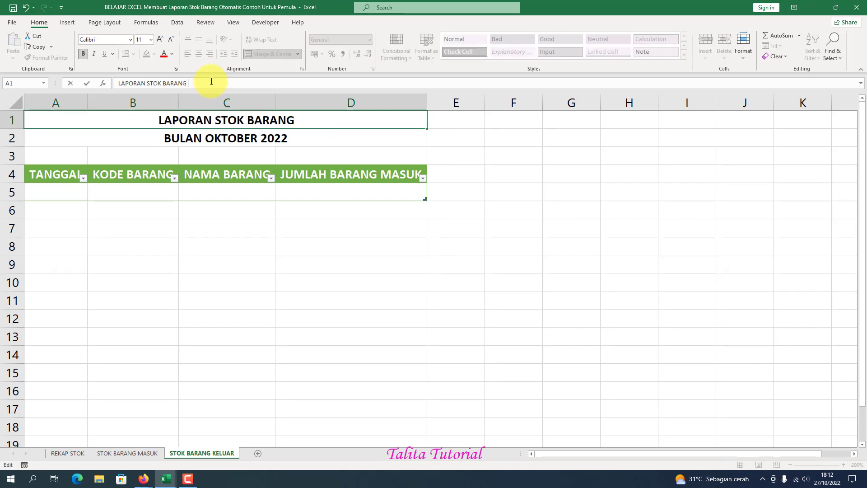
type("KELUAR")
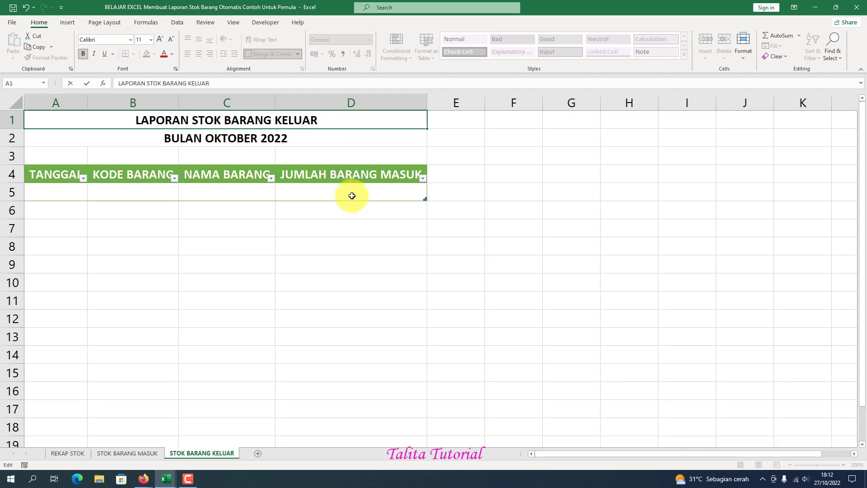
Change the header in D4 to JUMLAH BARANG KELUAR and return to the STOK BARANG MASUK sheet.
left_click(328, 175)
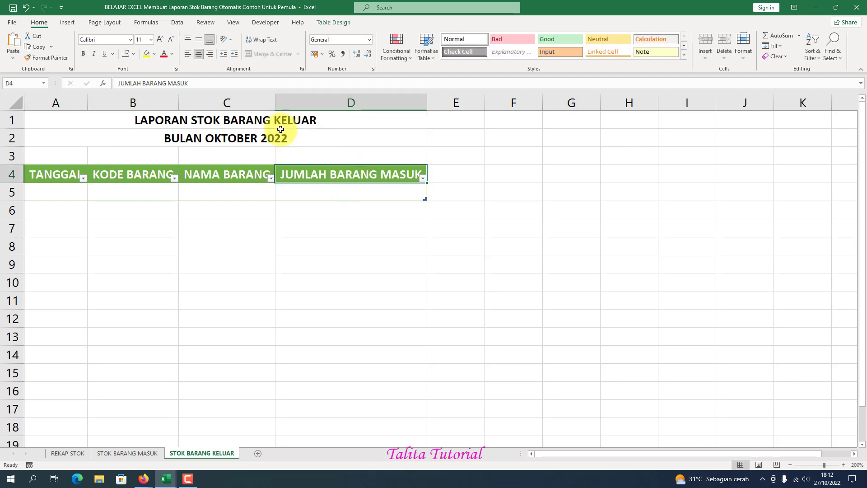
left_click(200, 85)
key("BackSpace")
key("BackSpace")
key("BackSpace")
key("BackSpace")
key("BackSpace")
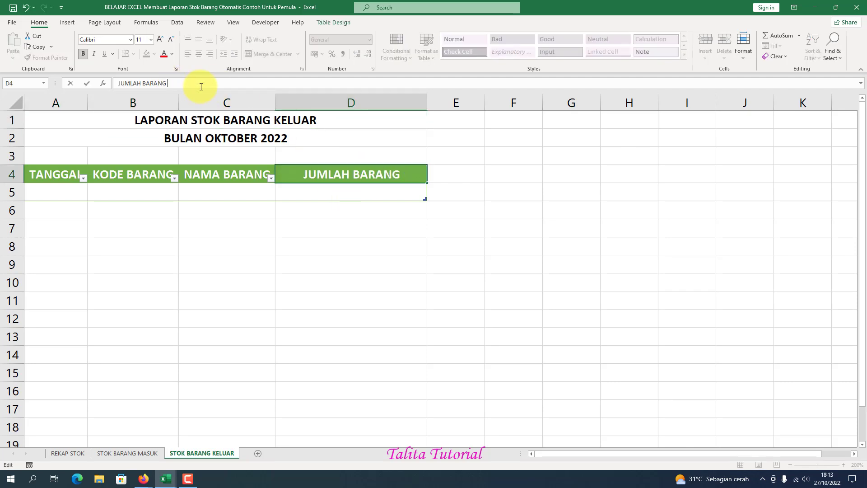
type("KELUAR")
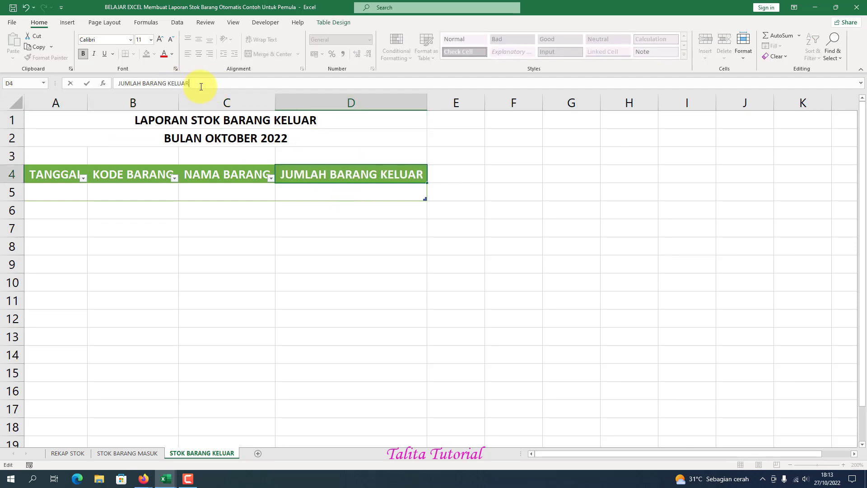
left_click(281, 248)
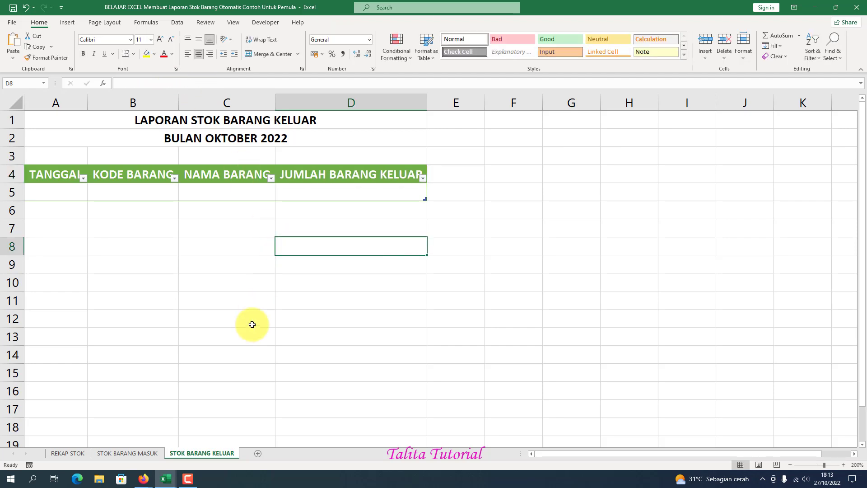
left_click(138, 454)
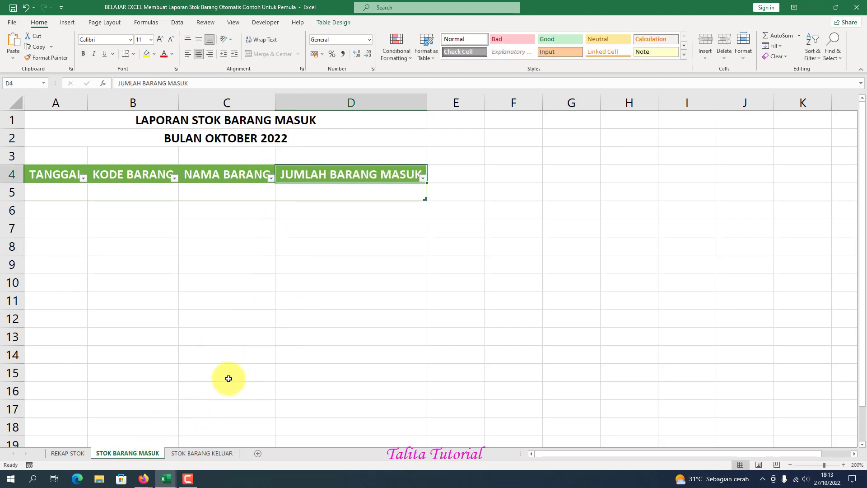
Compare the outgoing and incoming stock sheets, then review the TANGGAL, KODE BARANG, NAMA BARANG and JUMLAH BARANG MASUK columns in STOK BARANG MASUK.
left_click(202, 454)
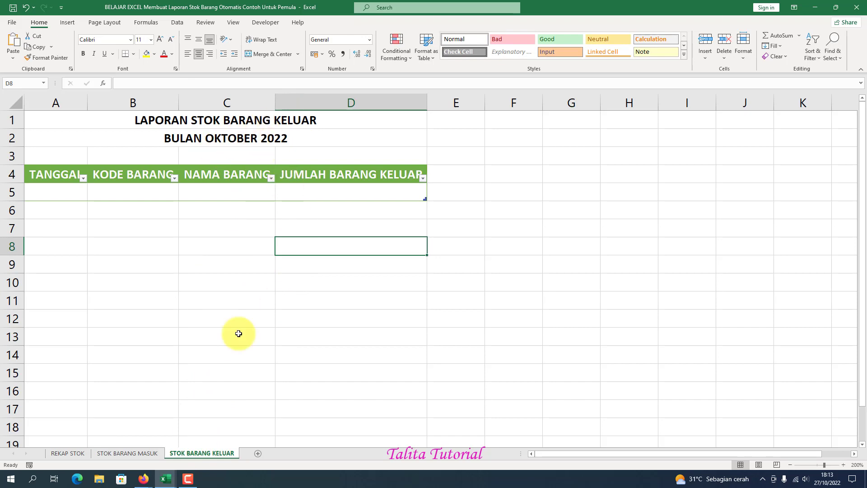
left_click(118, 453)
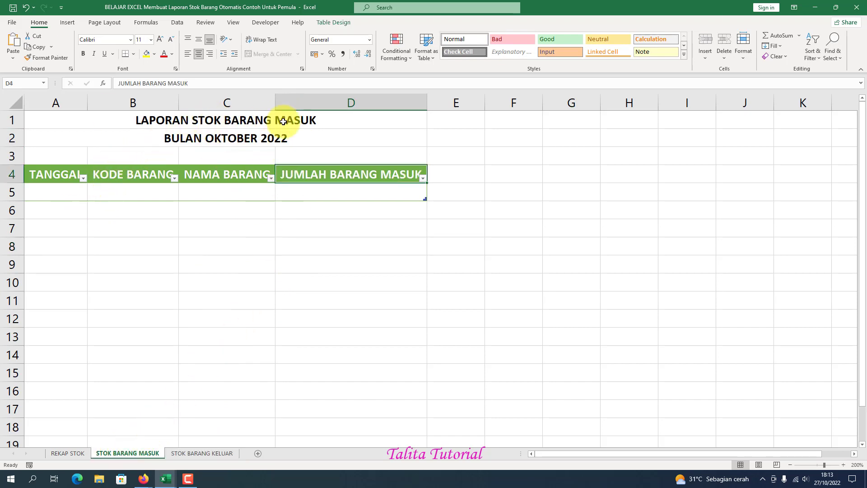
left_click(56, 173)
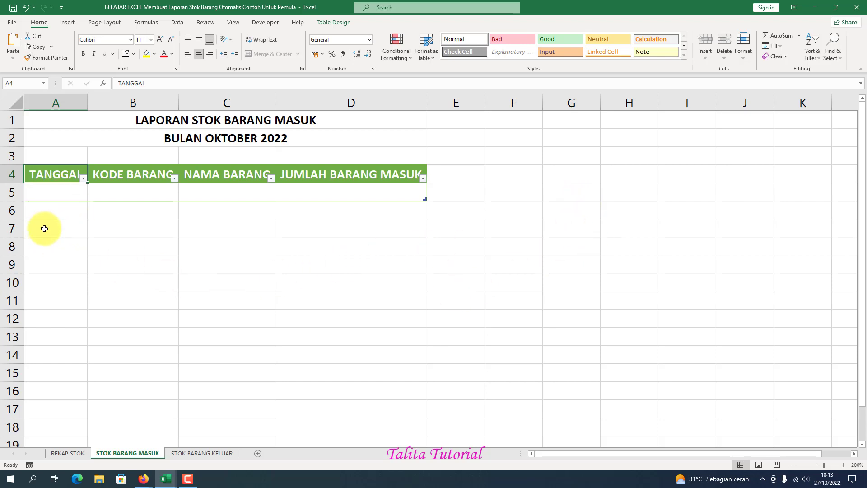
left_click(104, 179)
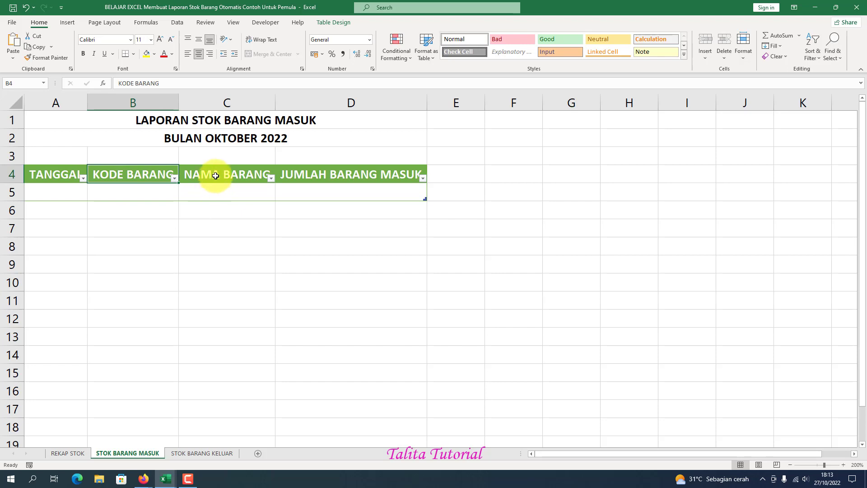
left_click(216, 176)
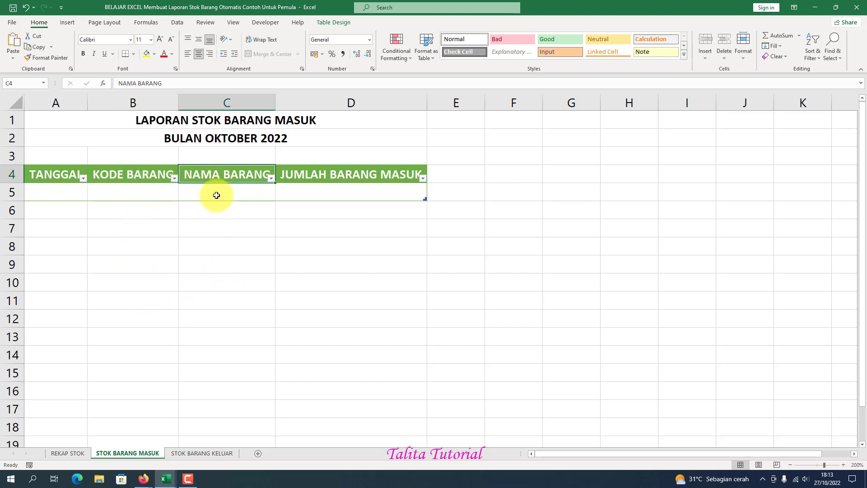
left_click(114, 195)
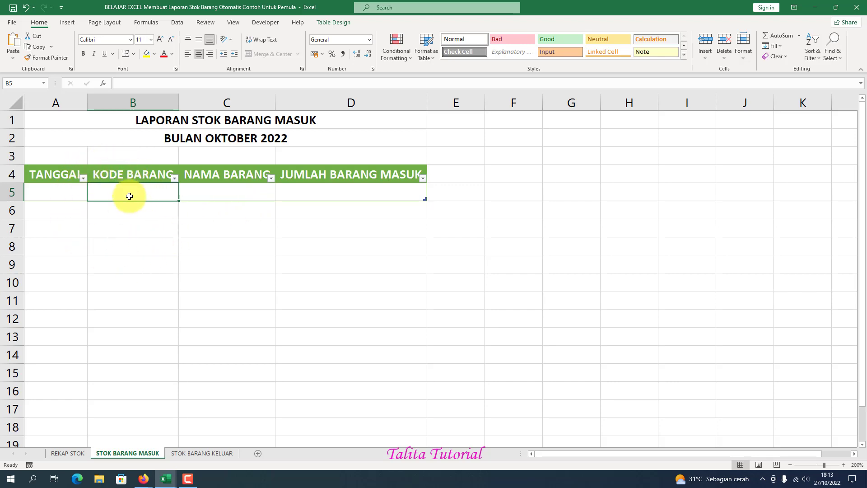
left_click(214, 192)
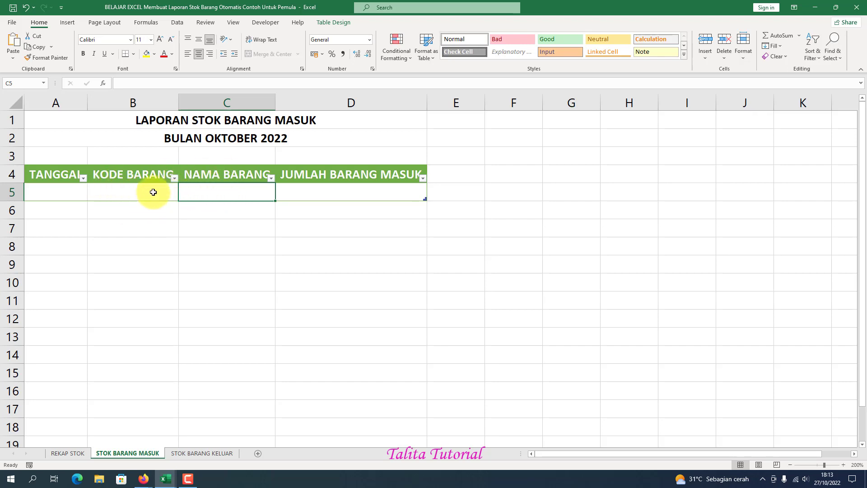
left_click(335, 175)
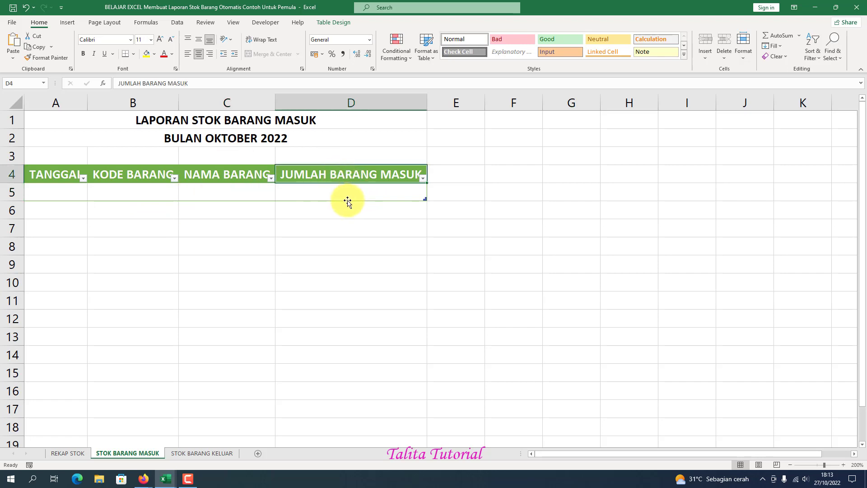
left_click(343, 193)
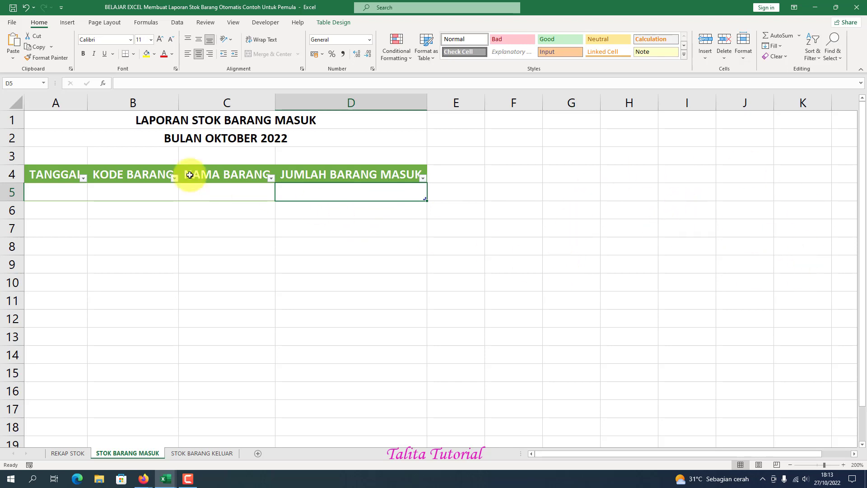
left_click(158, 188)
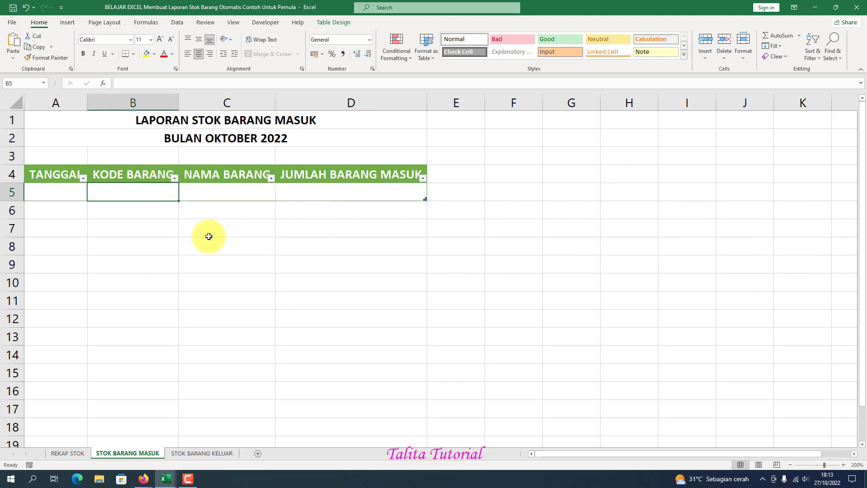
left_click(199, 192)
left_click(159, 178)
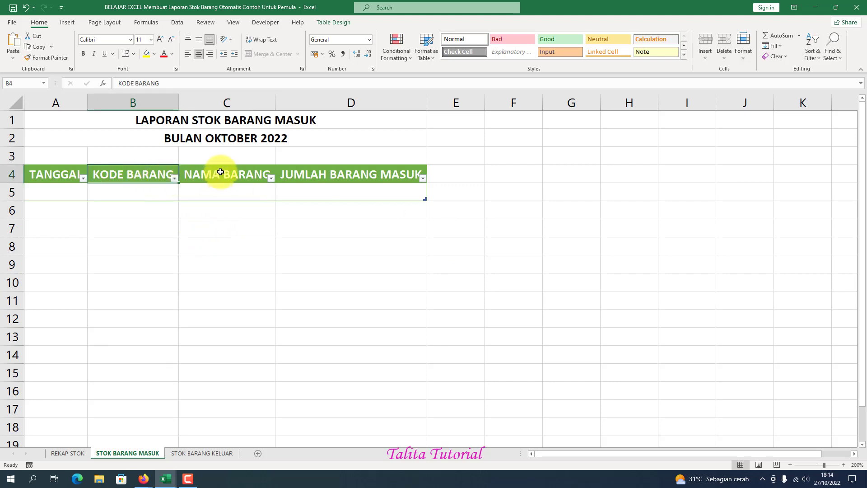
left_click(139, 195)
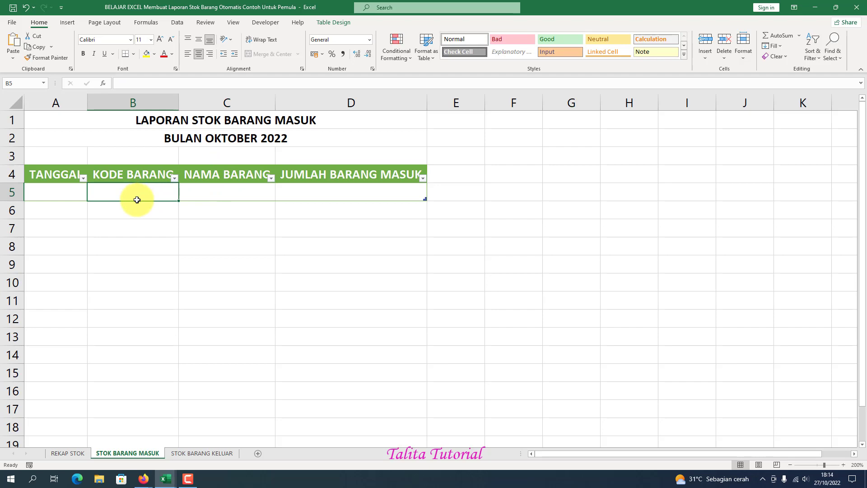
Start a VLOOKUP formula in C5 under NAMA BARANG, using the KODE BARANG cell B5 as the lookup value.
left_click(224, 191)
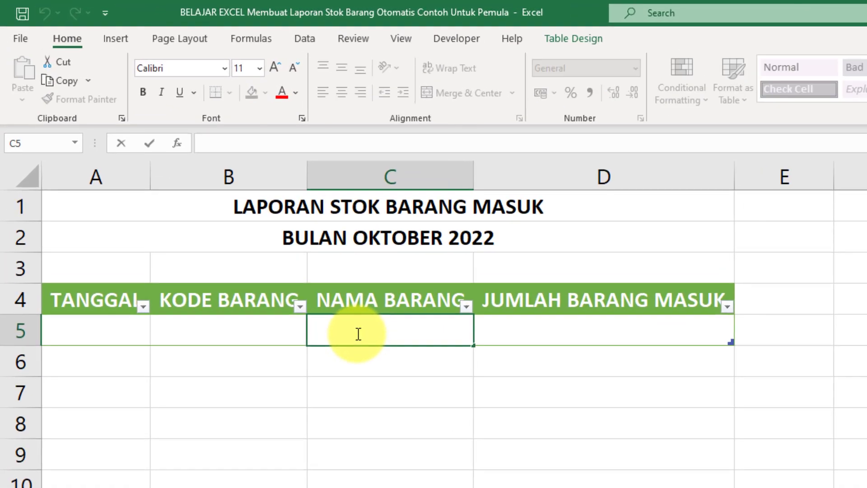
type("=V")
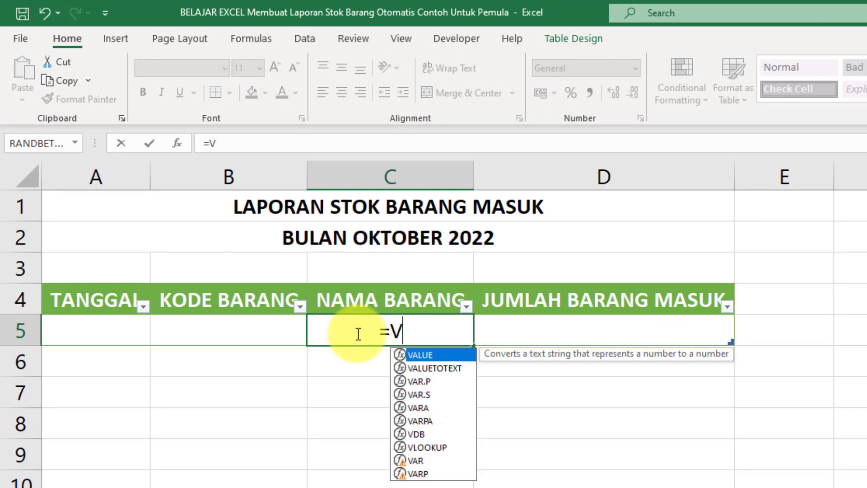
type("LOOKU")
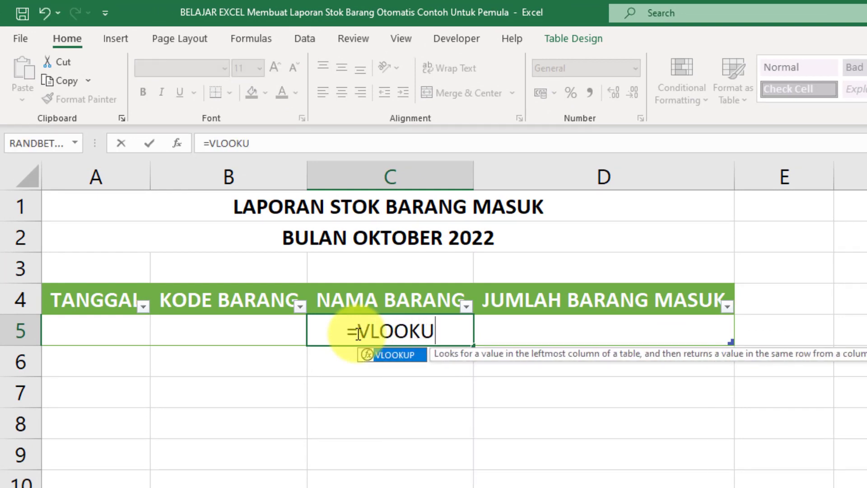
type("P(")
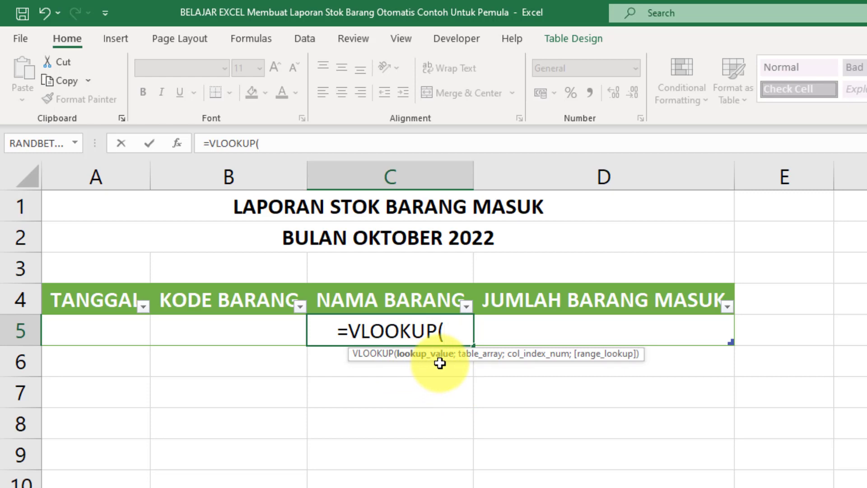
left_click(250, 331)
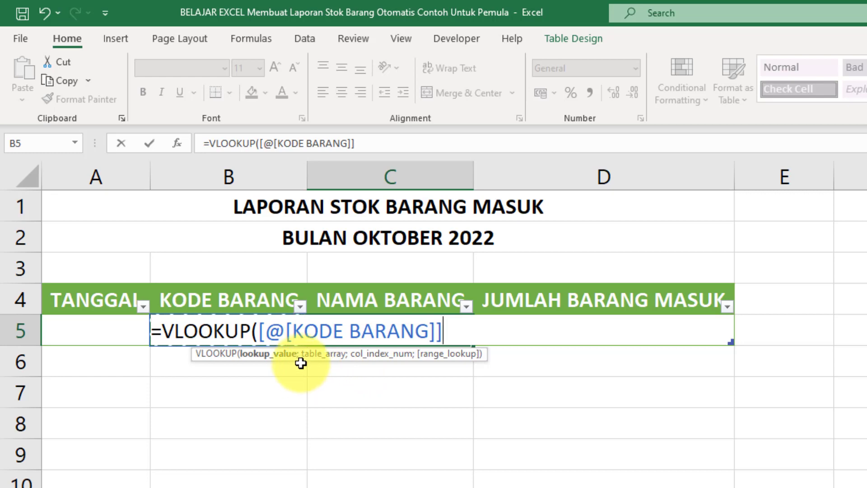
type(";")
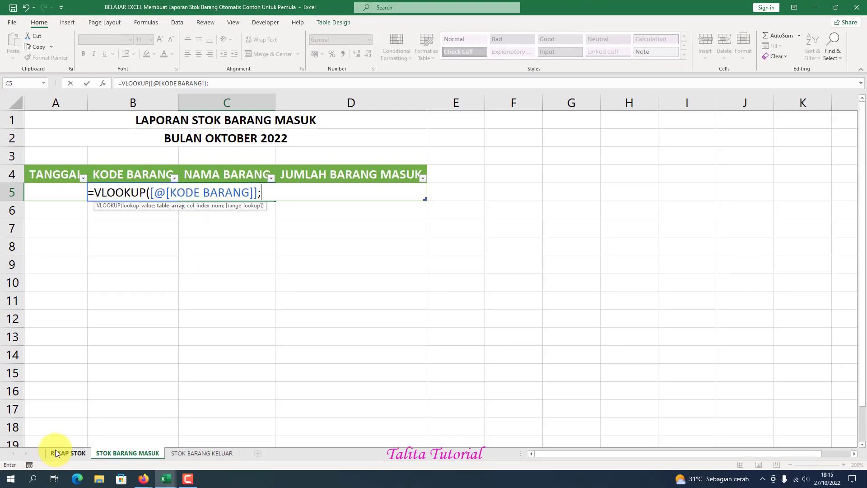
Complete the VLOOKUP with the KODE BARANG and NAMA BARANG data in REKAP STOK (A5:B17) as table array, column index 2 and range lookup 0.
left_click(64, 452)
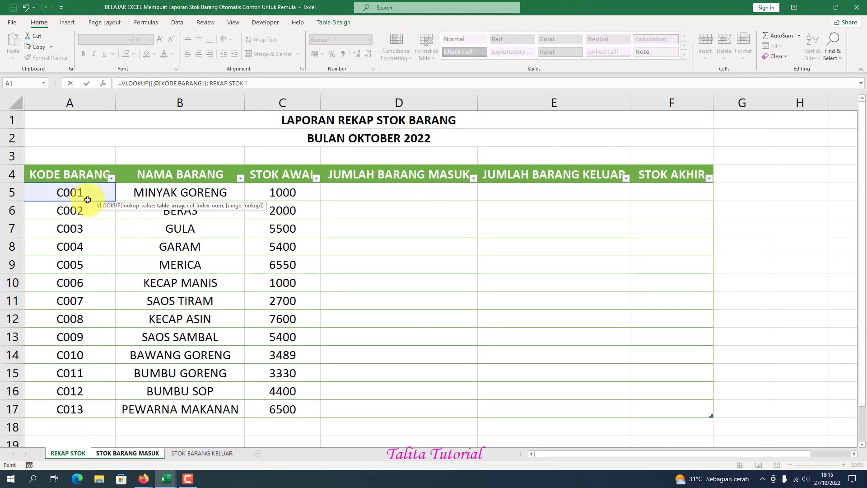
left_click_drag(72, 193, 185, 417)
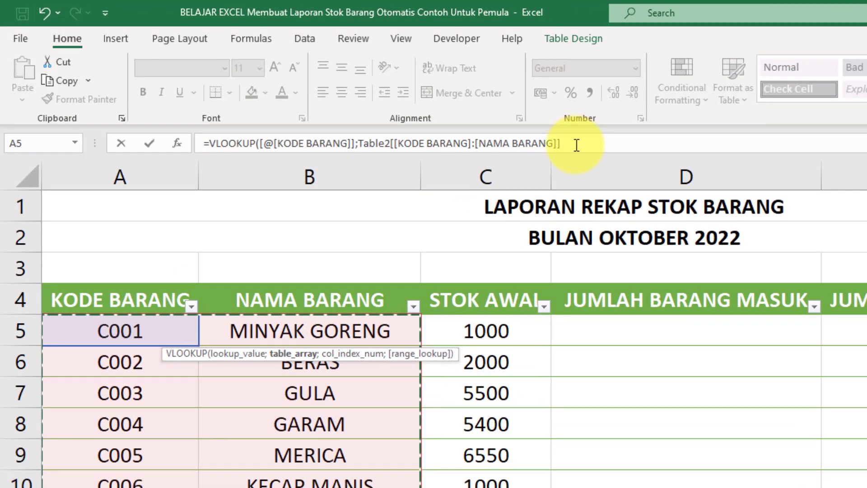
left_click(577, 145)
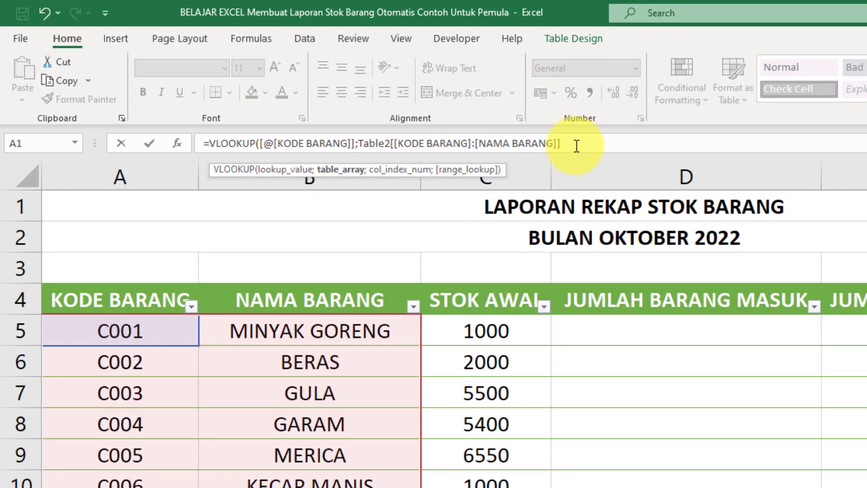
type(";2")
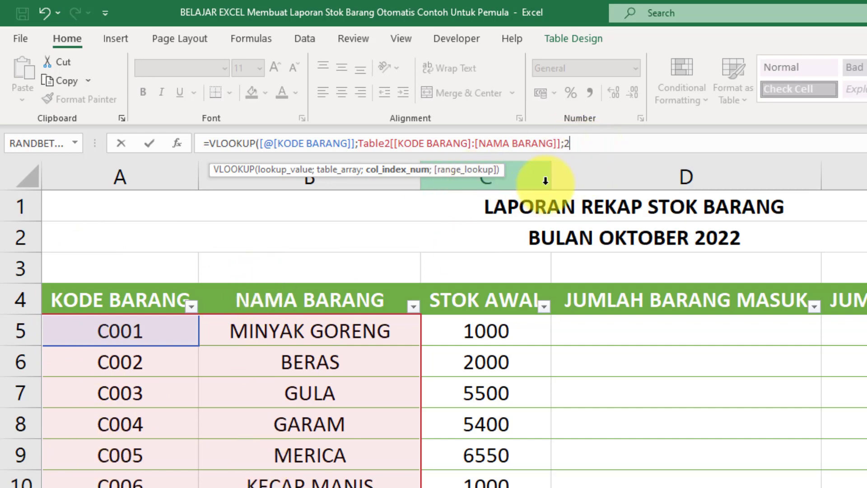
type(";0")
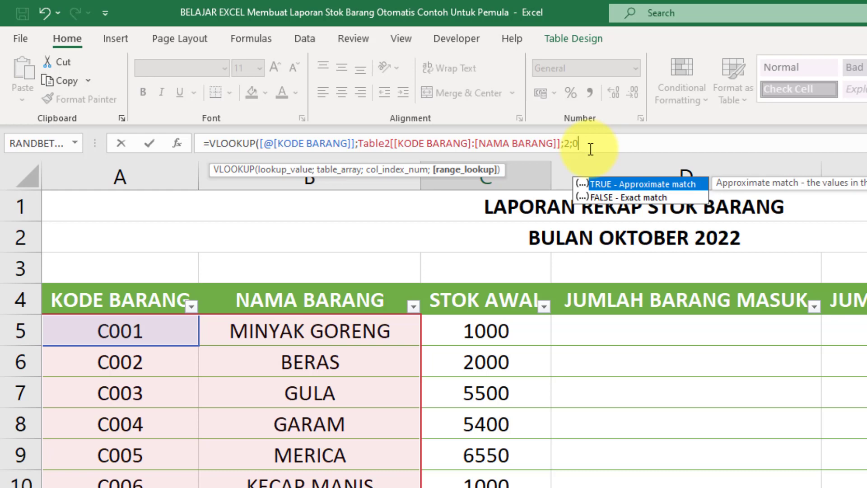
type(")")
key("Return")
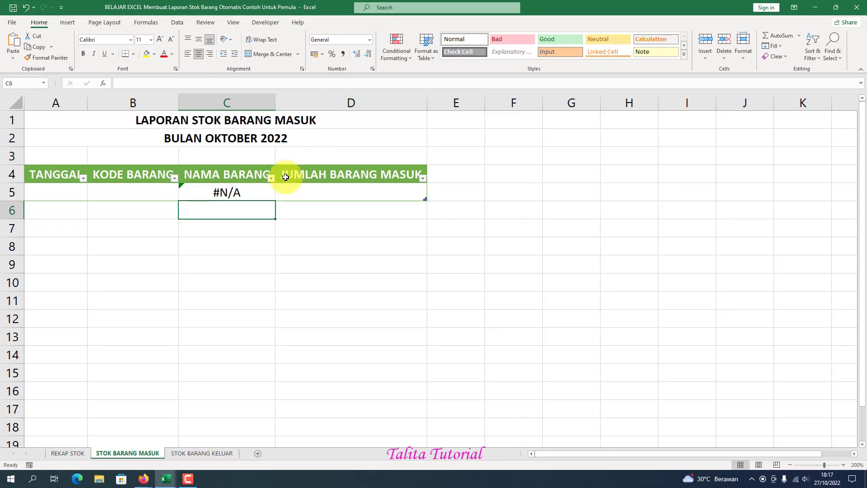
Test the lookup by entering code C002 in B5 and compare the returned name with the REKAP STOK sheet.
left_click(232, 193)
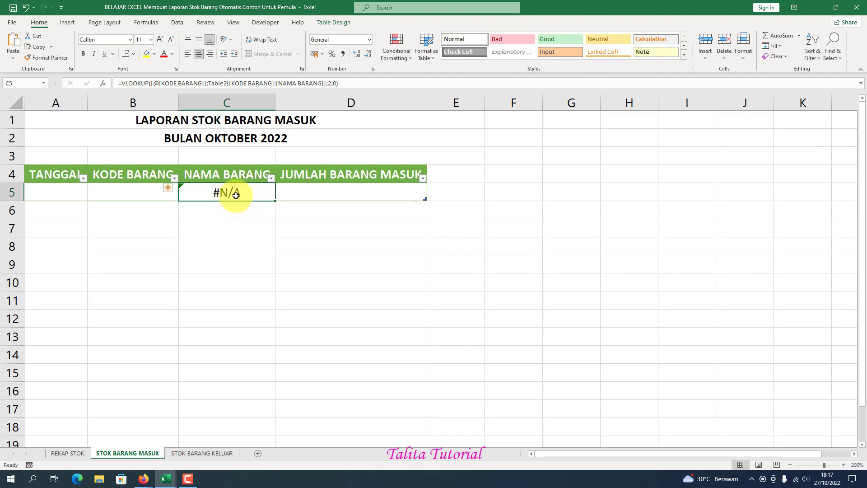
left_click(132, 194)
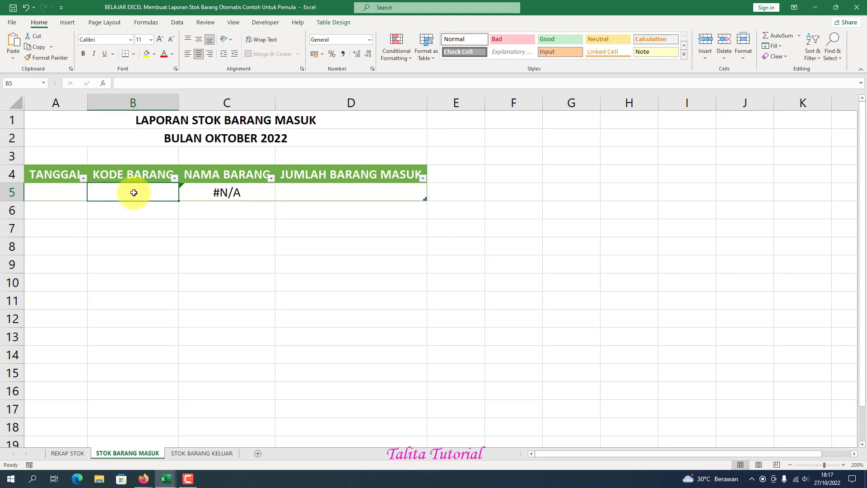
type("C002")
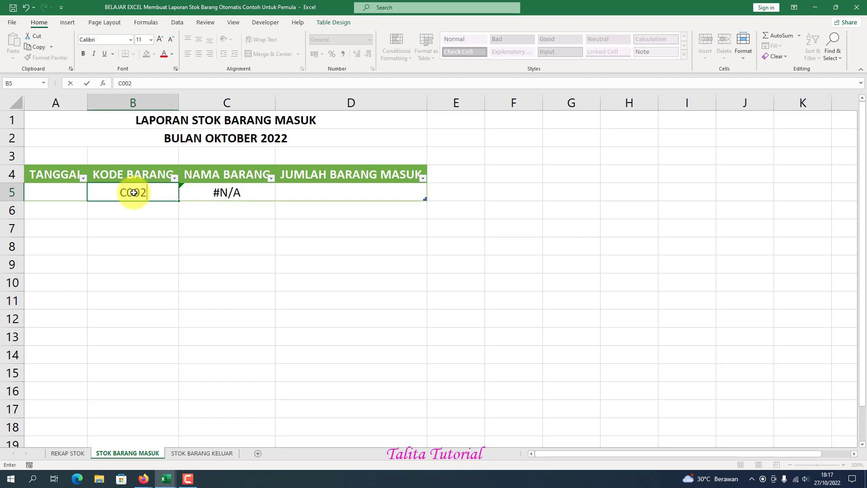
left_click(204, 238)
left_click(225, 192)
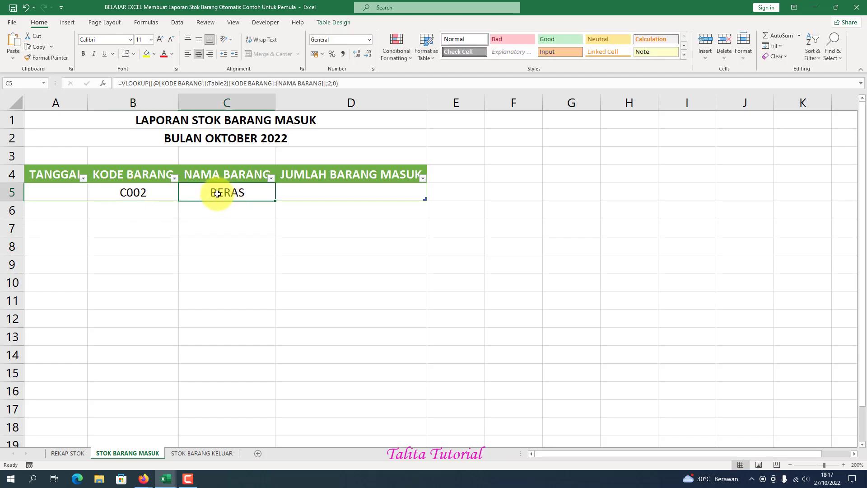
left_click(56, 453)
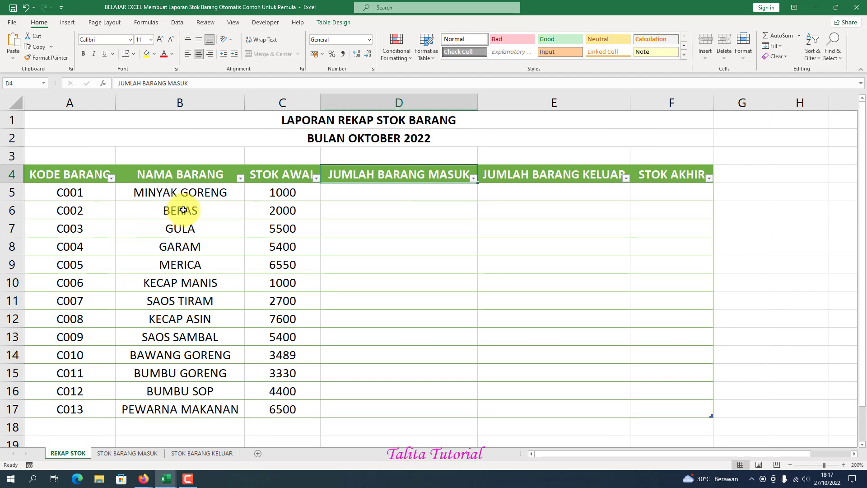
left_click(123, 458)
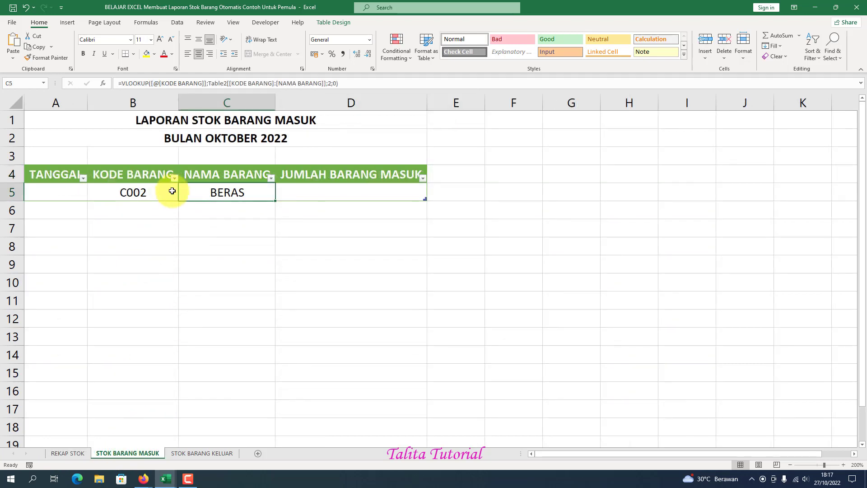
Clear the test item code from B5 in the STOK BARANG MASUK sheet.
left_click(143, 194)
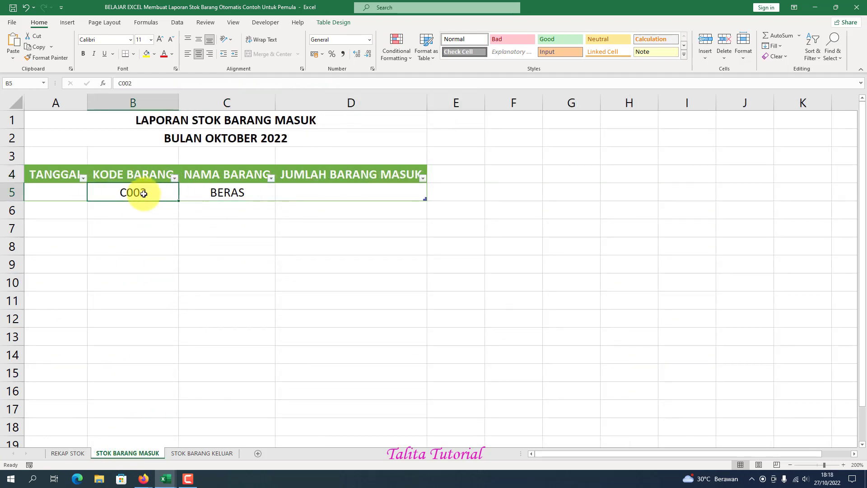
key("BackSpace")
key("Tab")
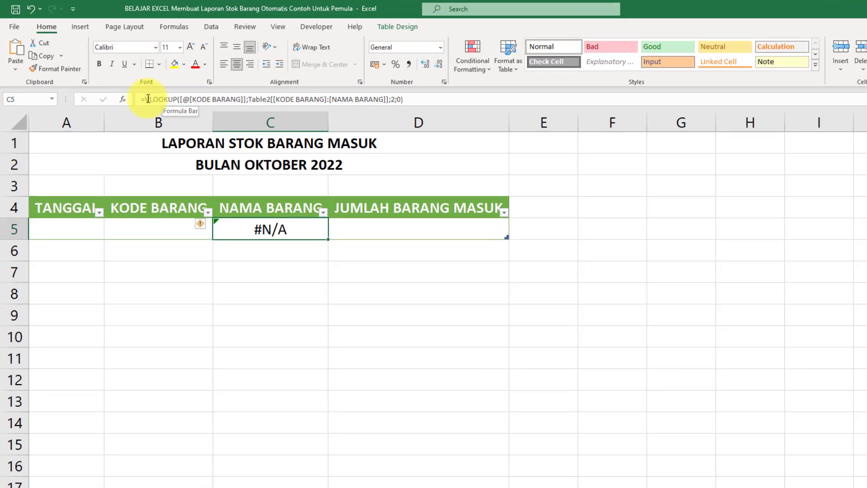
Wrap the VLOOKUP formula in C5 in IFERROR with an empty string "" as the value if error.
left_click(146, 99)
type("I")
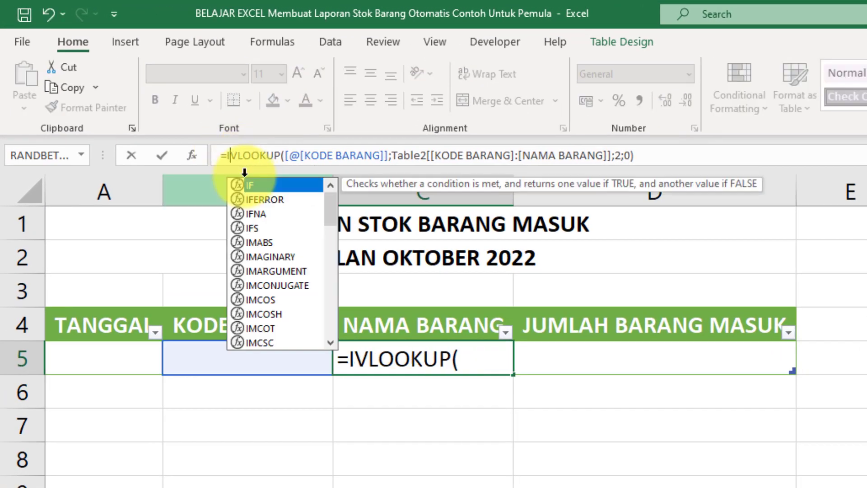
type("FERRO")
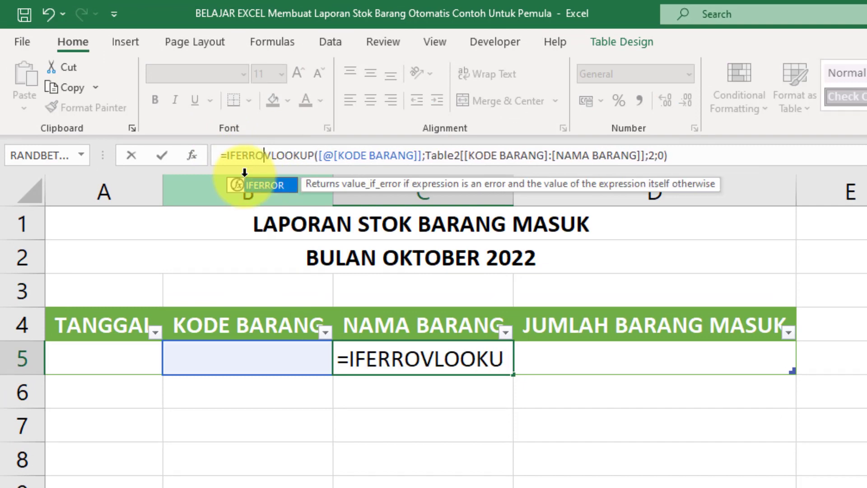
type("R(")
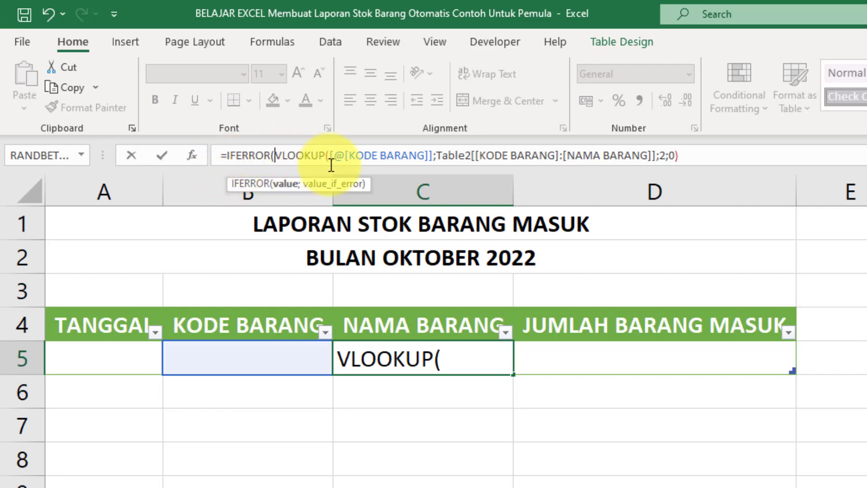
left_click(690, 157)
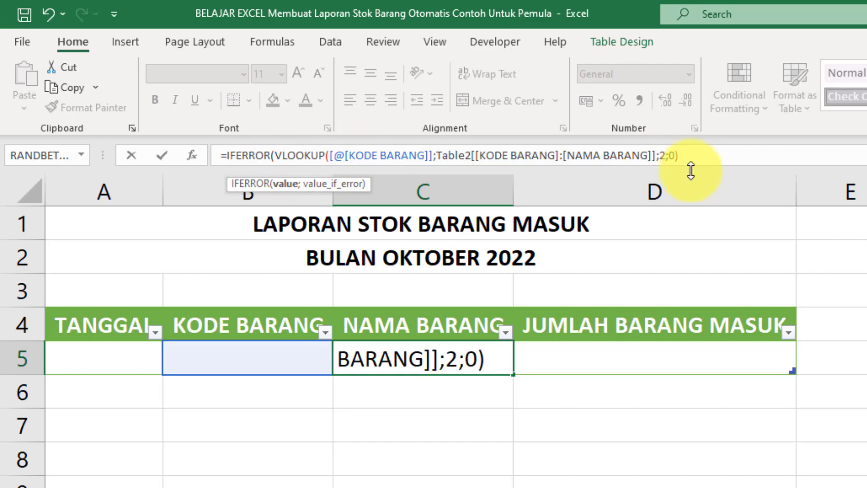
type(";")
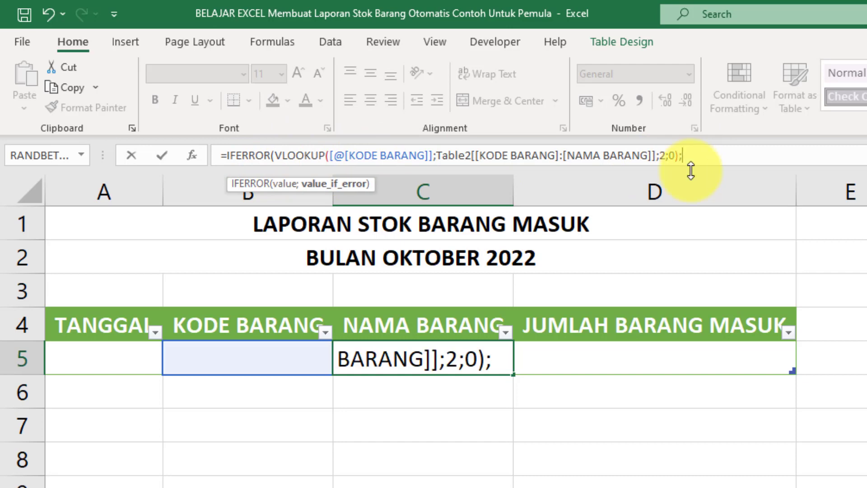
type("\"\")")
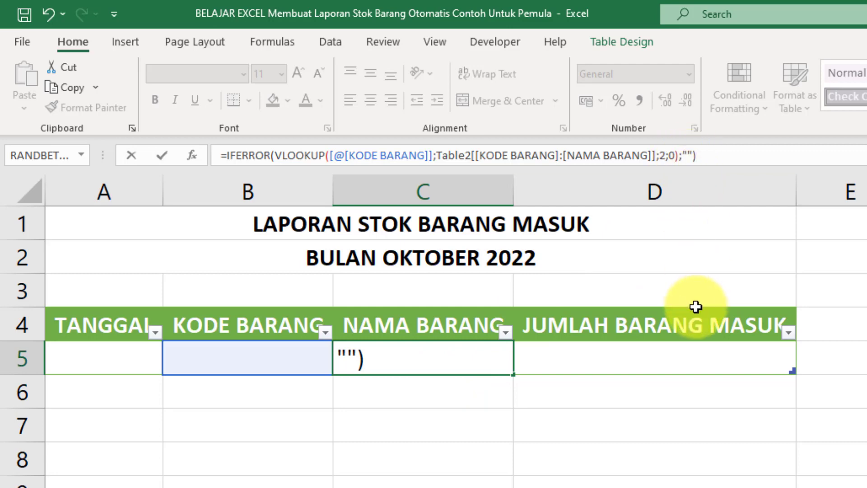
key("Return")
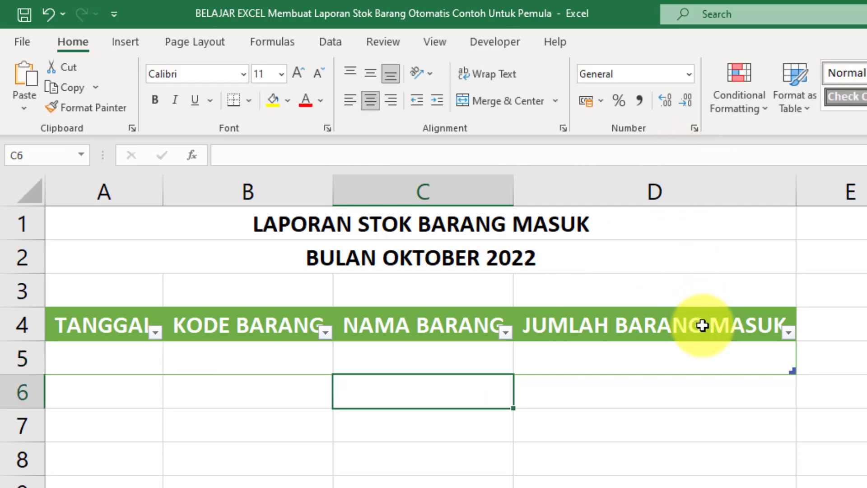
left_click(446, 356)
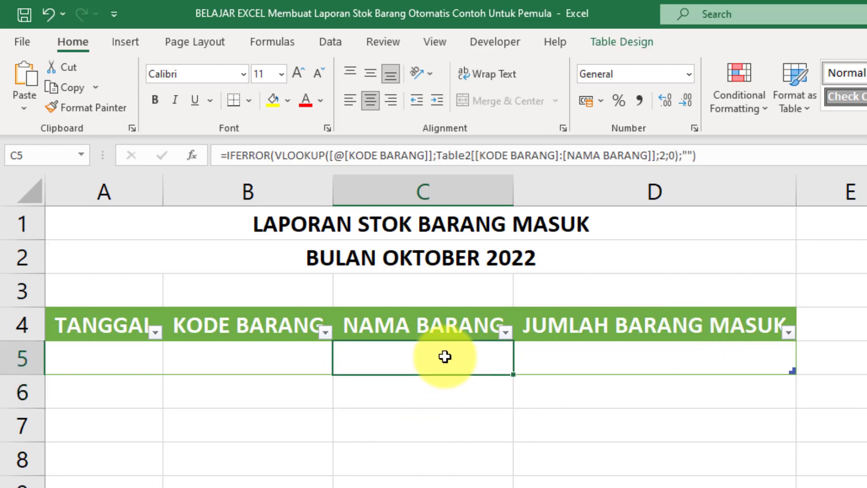
Test the IFERROR lookup by entering code C006 in B5 and compare the returned name with the REKAP STOK sheet.
left_click(284, 357)
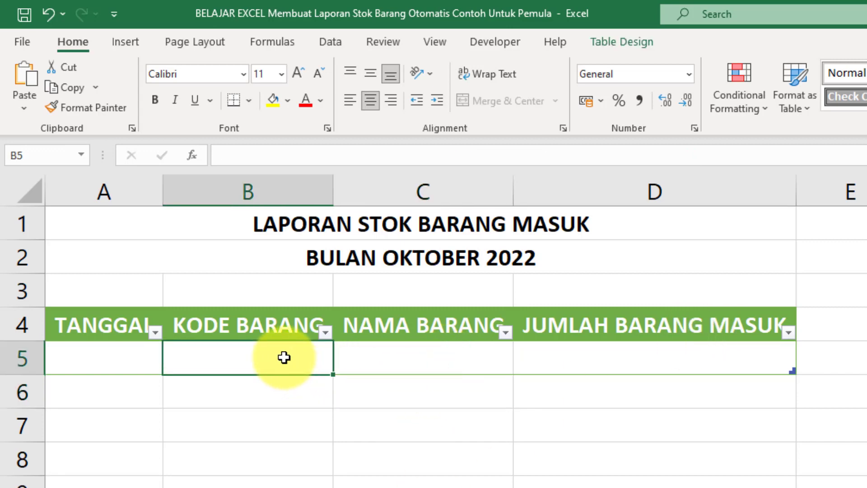
type("C006")
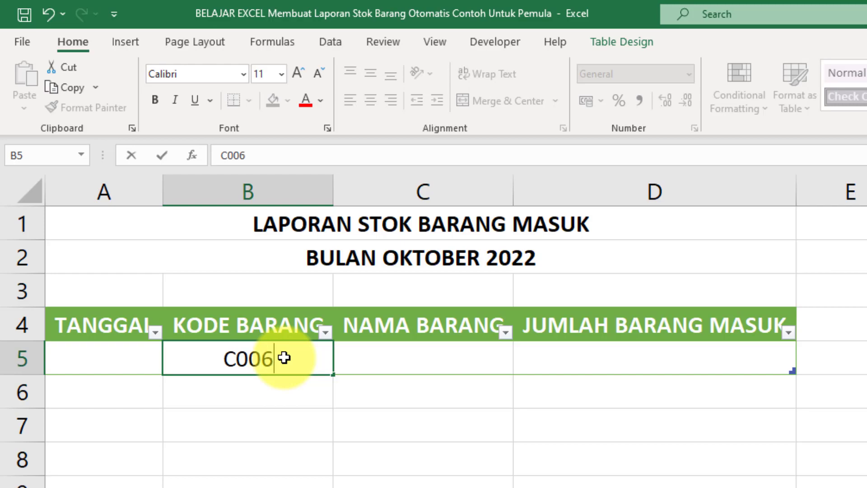
left_click(304, 387)
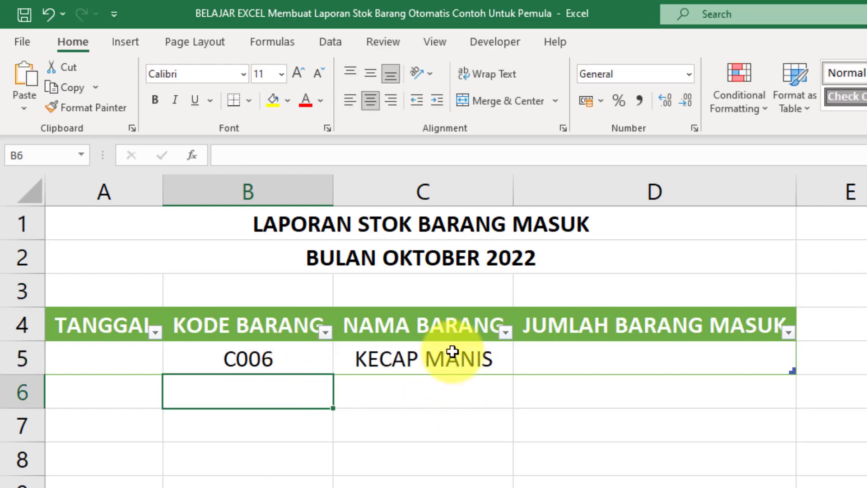
left_click(450, 358)
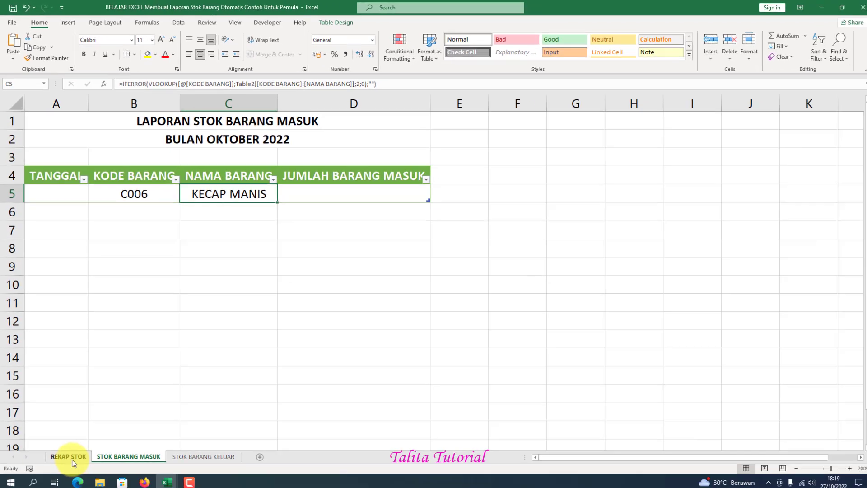
left_click(68, 453)
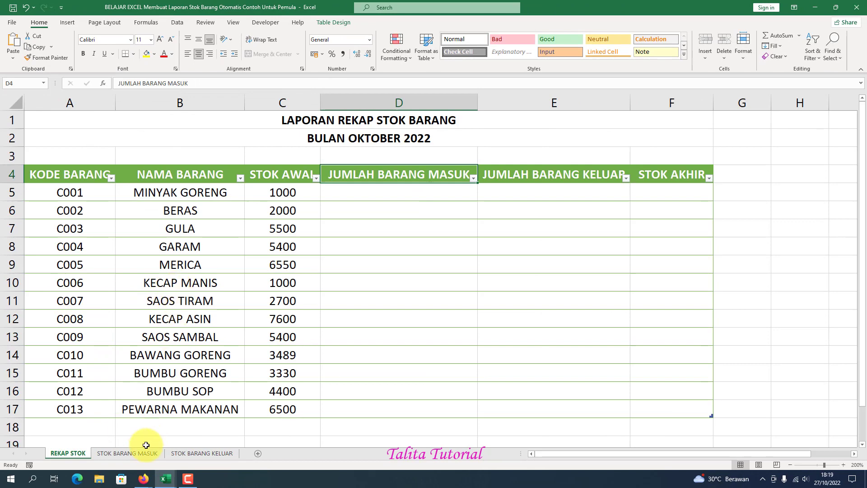
left_click(129, 453)
Clear the test code C006 from B5 in the STOK BARANG MASUK sheet.
left_click(138, 193)
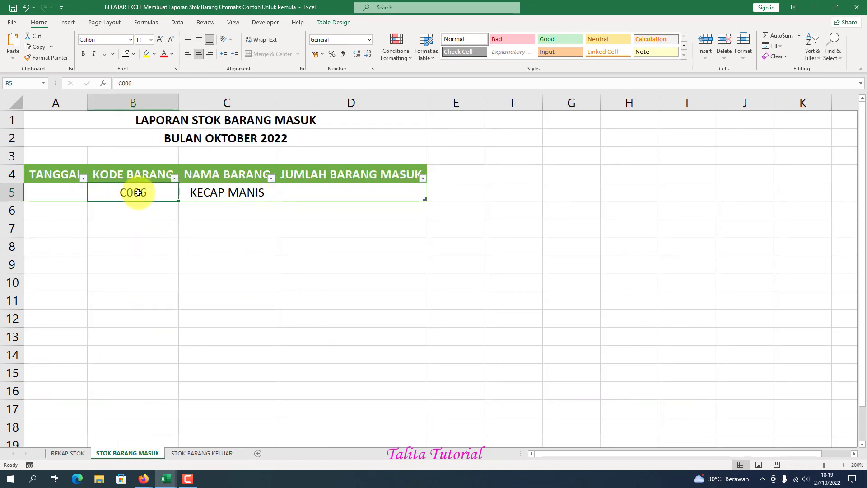
key("Delete")
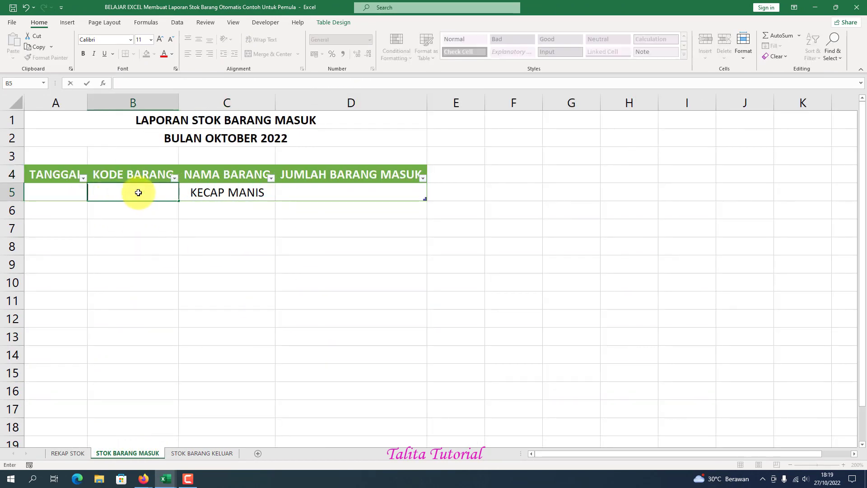
left_click(204, 251)
Enter the date 01/10/2022 in A5 under TANGGAL and autofit the width of column A.
left_click(43, 188)
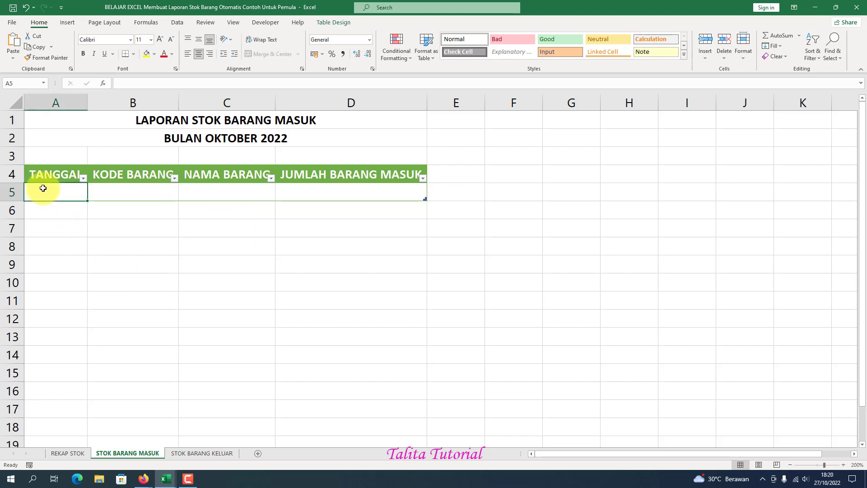
type("01")
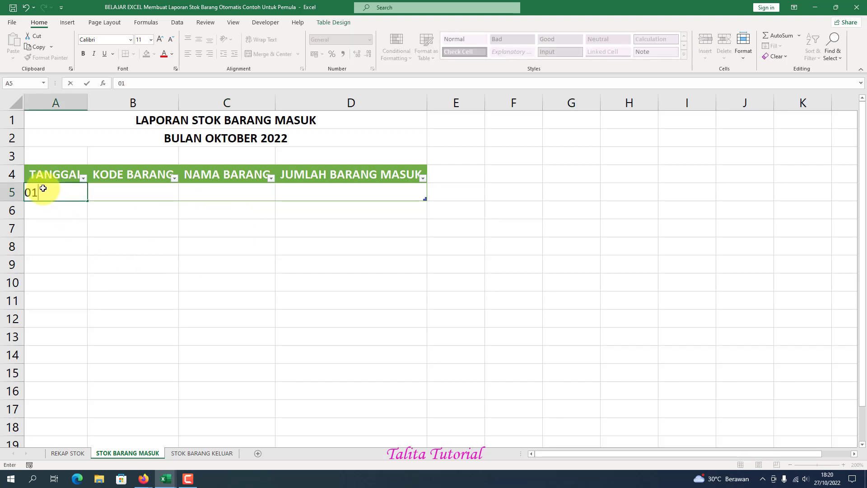
type("/11")
key("BackSpace")
type("0/2022")
left_click(141, 193)
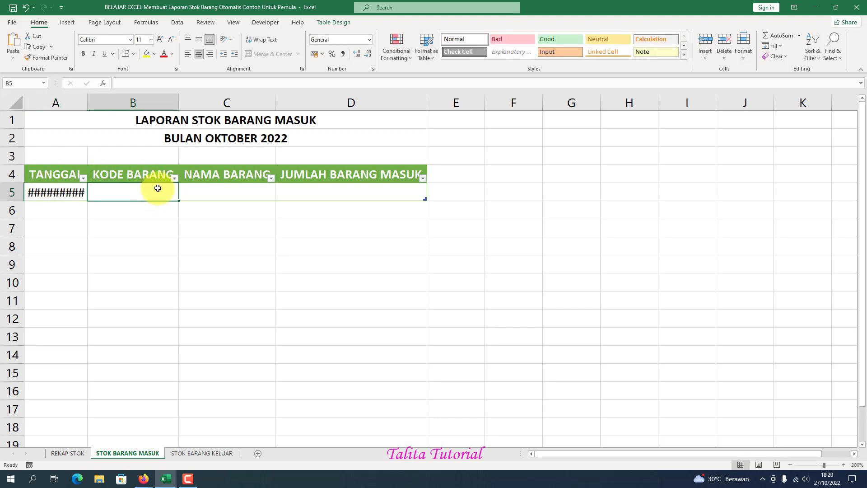
double_click(87, 101)
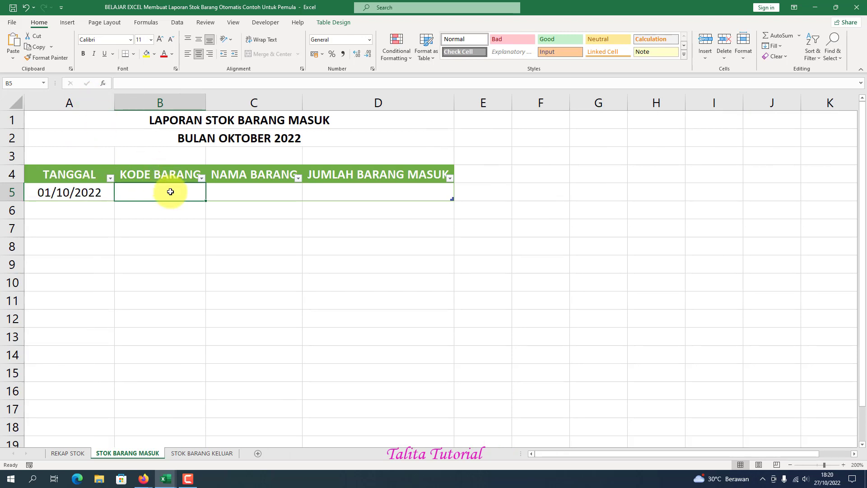
Complete row 5 with KODE BARANG C005 and JUMLAH BARANG MASUK 45.
type("C005")
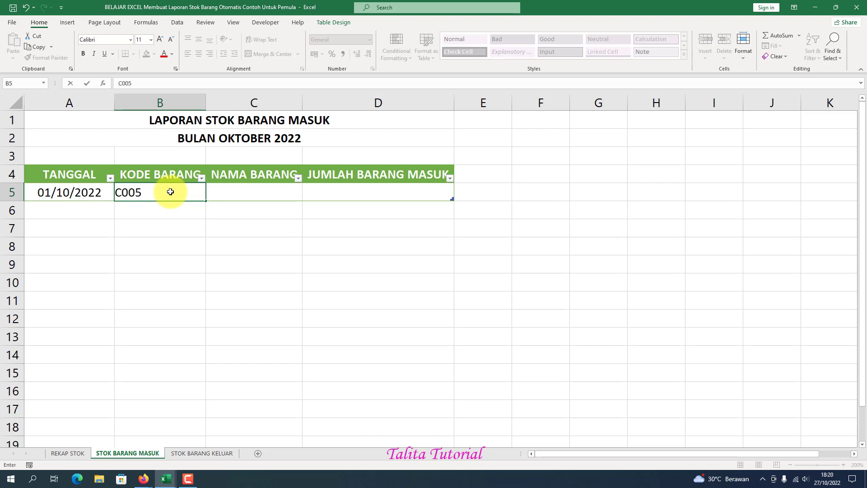
key("Return")
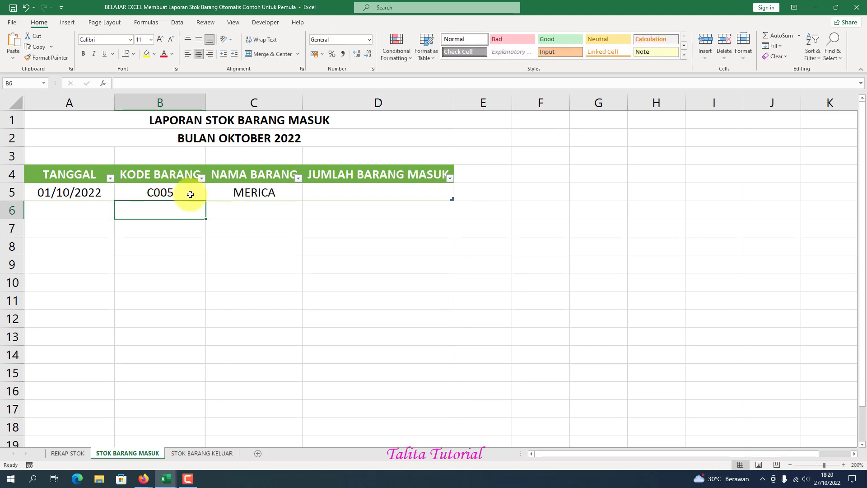
left_click(237, 192)
left_click(350, 188)
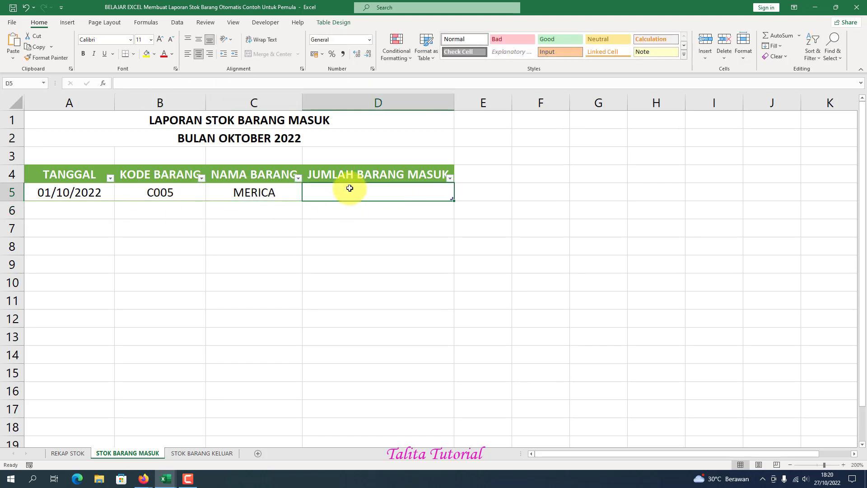
type("45")
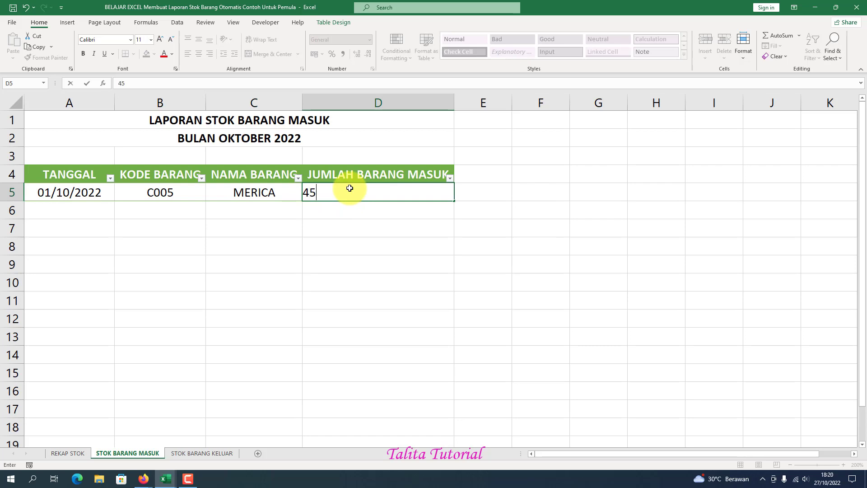
key("Return")
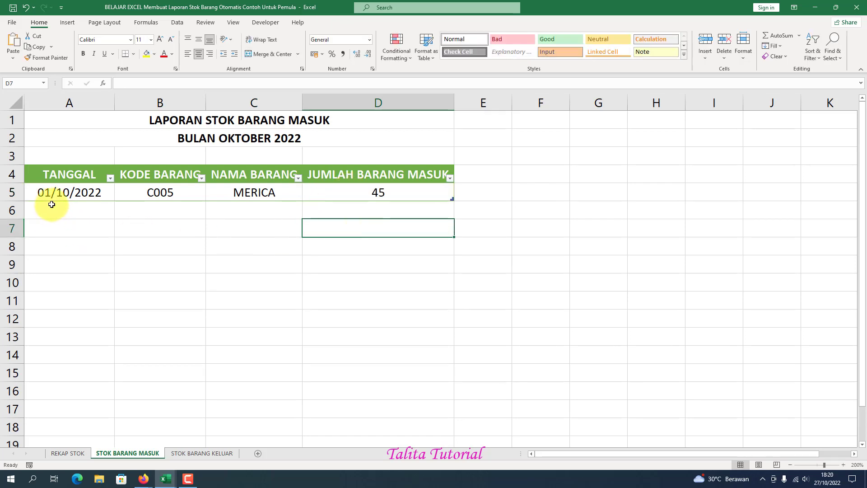
Add a second incoming record in row 6 with date 02/10/2022, code C005 and quantity 30.
left_click(50, 204)
type("02")
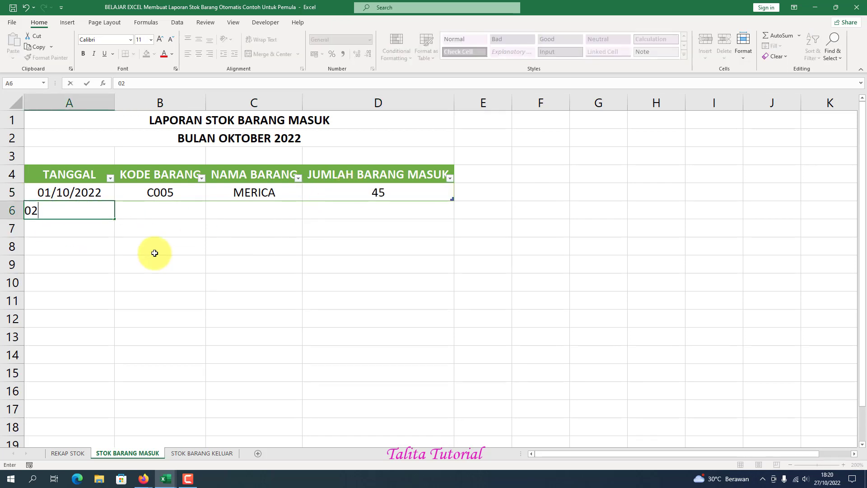
type("/10/2022")
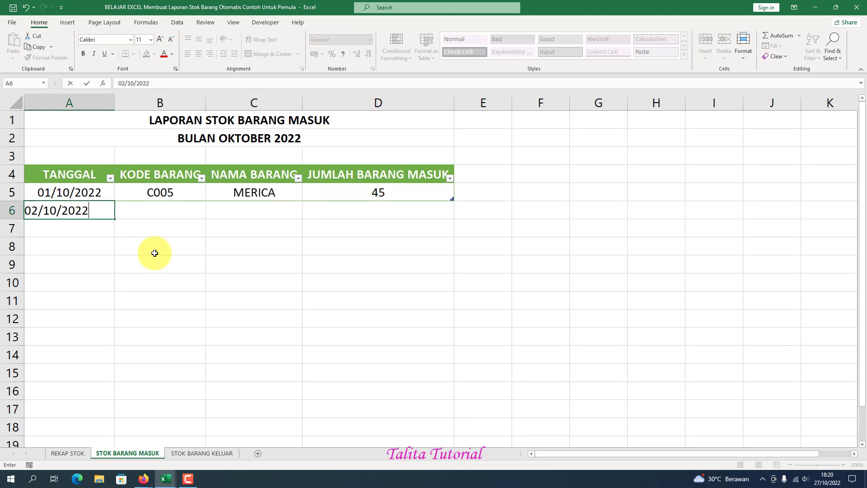
key("Tab")
type("C005")
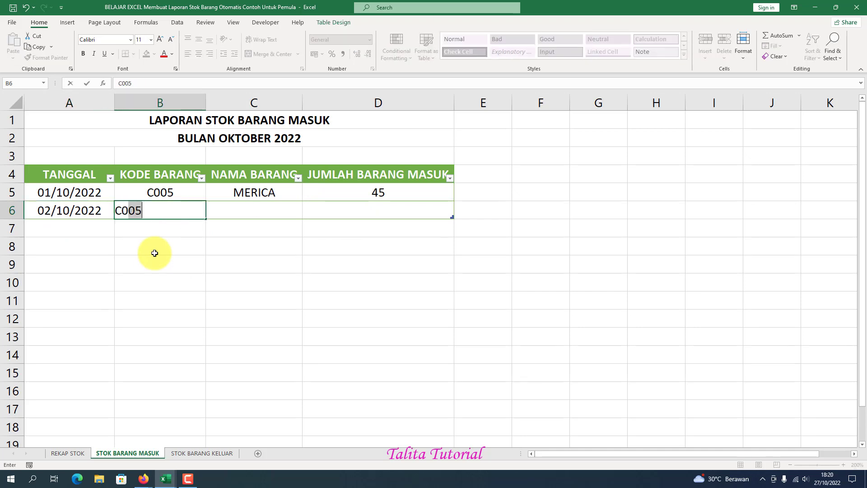
key("Tab")
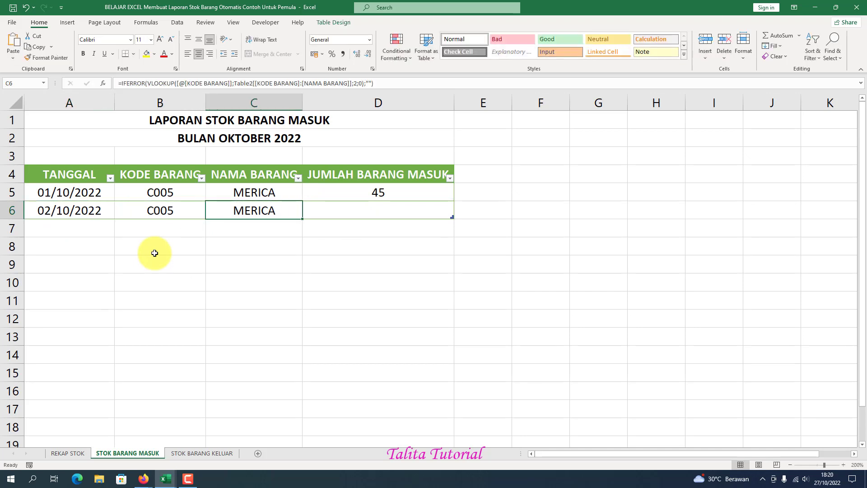
left_click(355, 206)
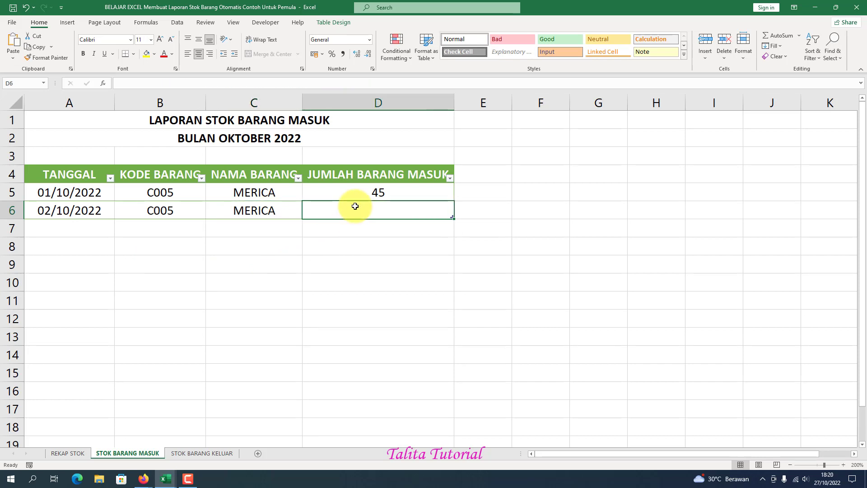
type("30")
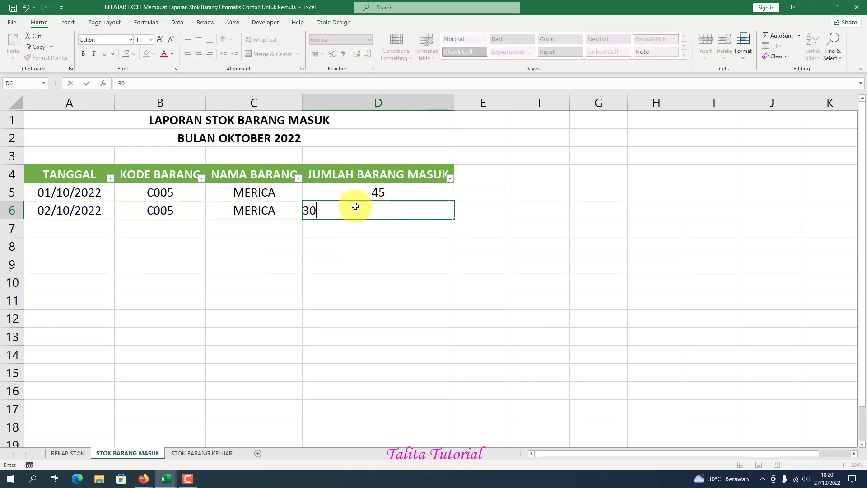
Add a third incoming record in row 7 with date 02/10/2022, code C003 and quantity 200.
left_click(71, 230)
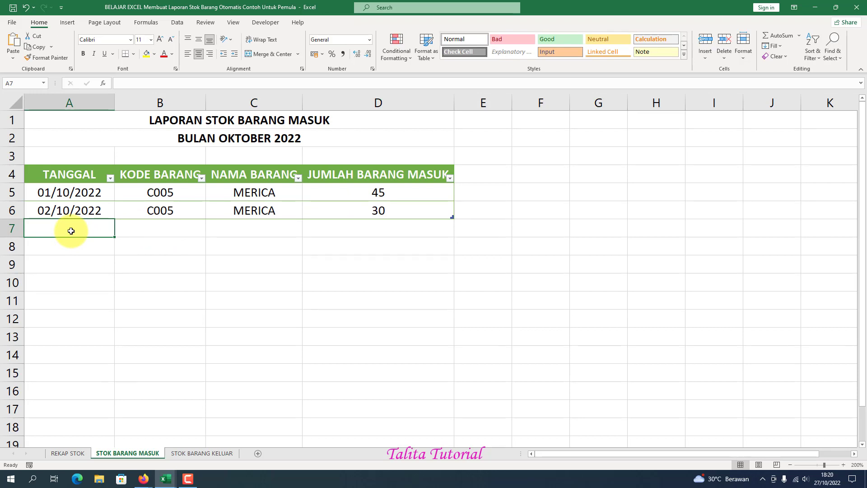
type("02/02")
key("BackSpace")
key("BackSpace")
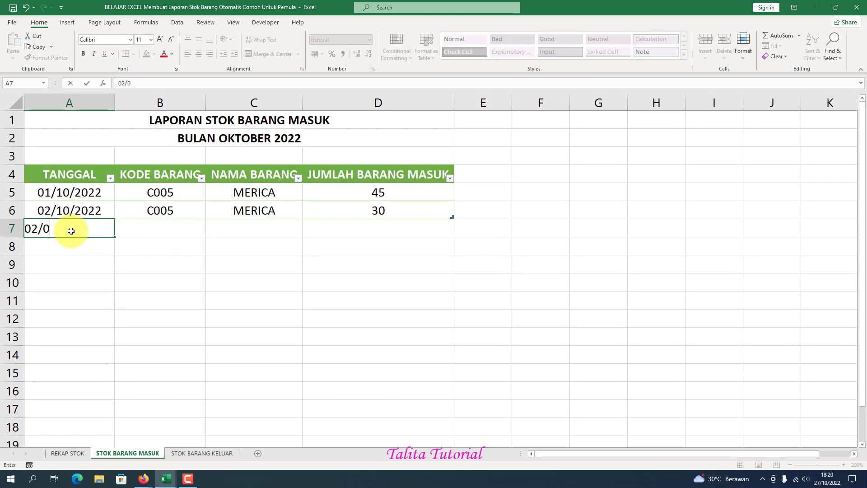
type("10/2022")
left_click(170, 229)
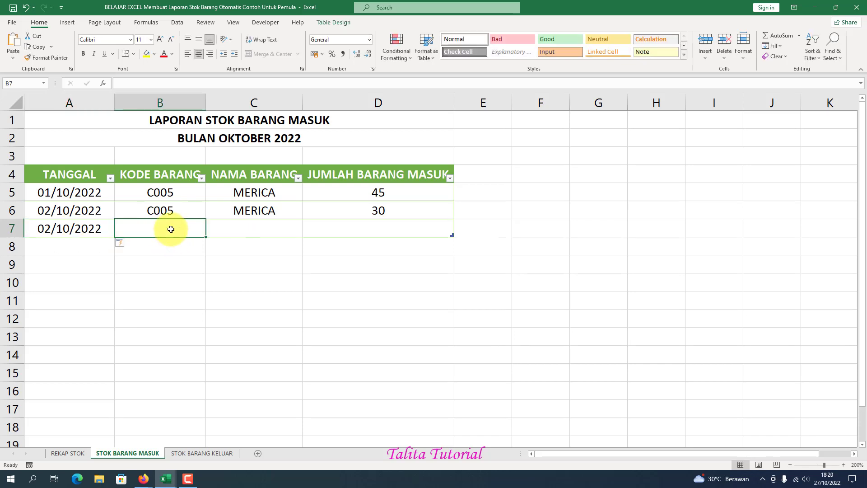
type("C003")
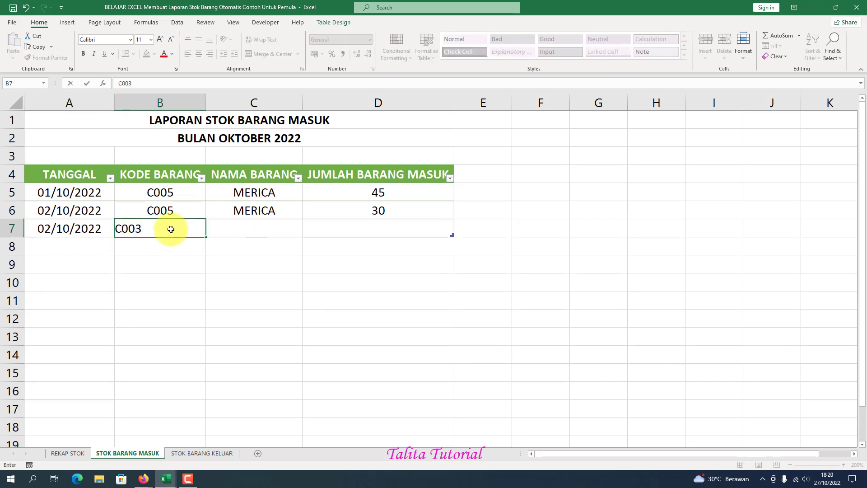
key("Return")
left_click(351, 228)
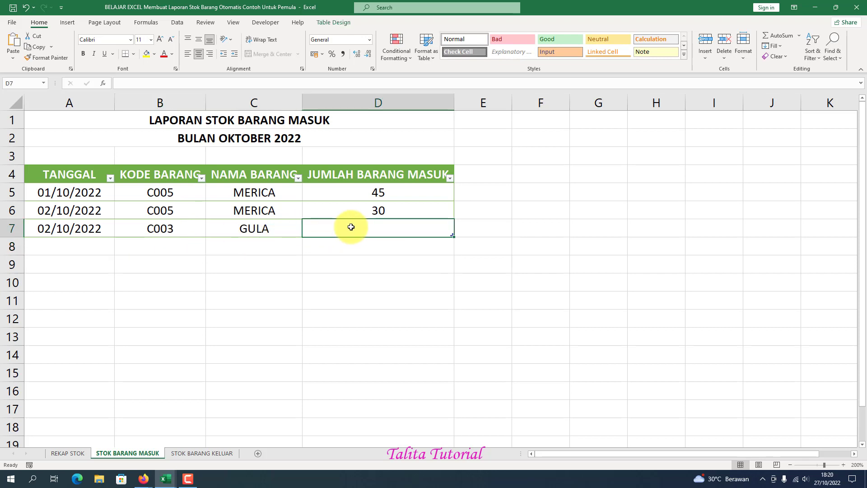
type("200")
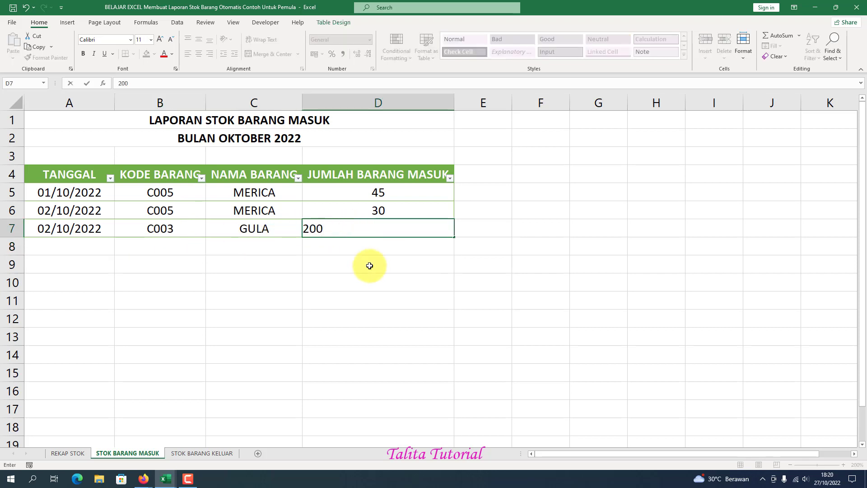
left_click(378, 258)
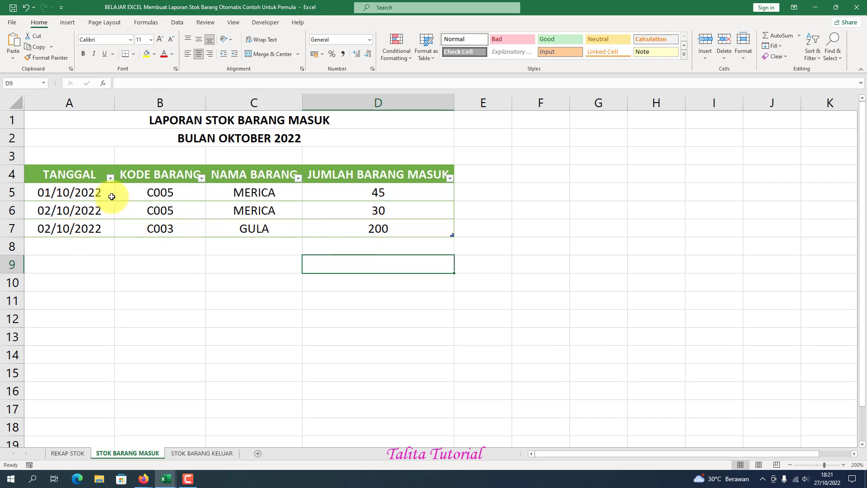
left_click(270, 193)
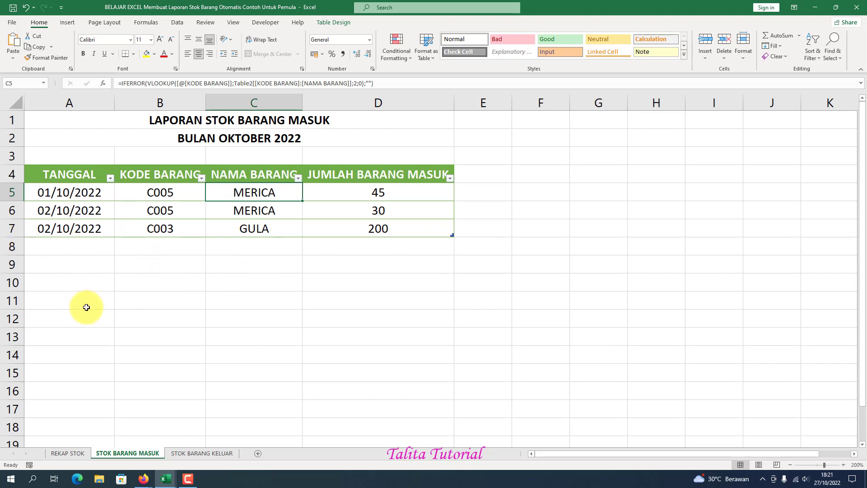
Add a fourth incoming record in row 8 with date 03/10/2022, code C009 and quantity 200.
left_click(73, 247)
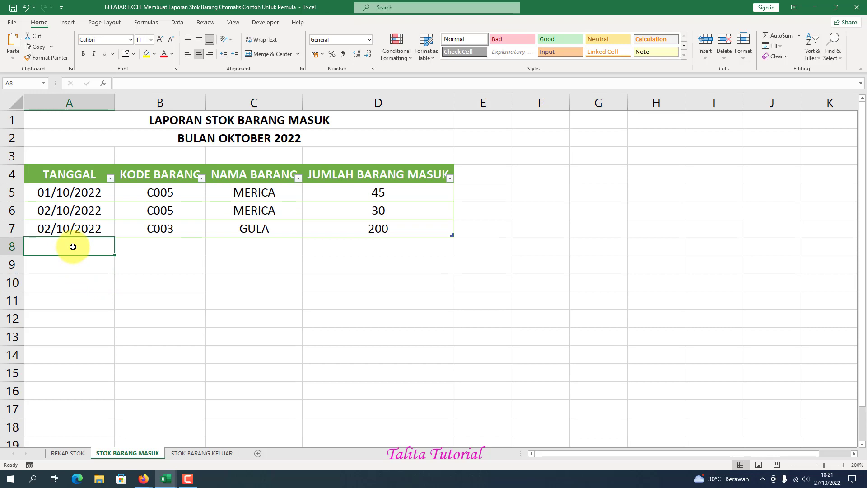
type("0")
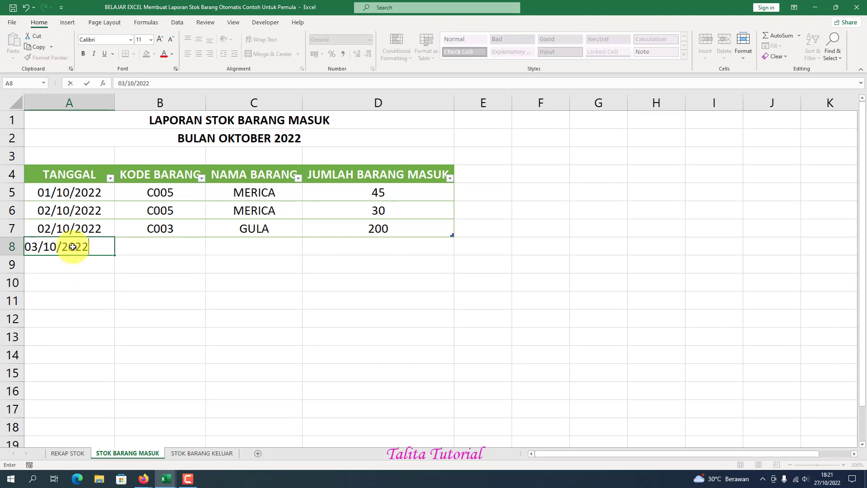
type("3/10/2022")
left_click(188, 251)
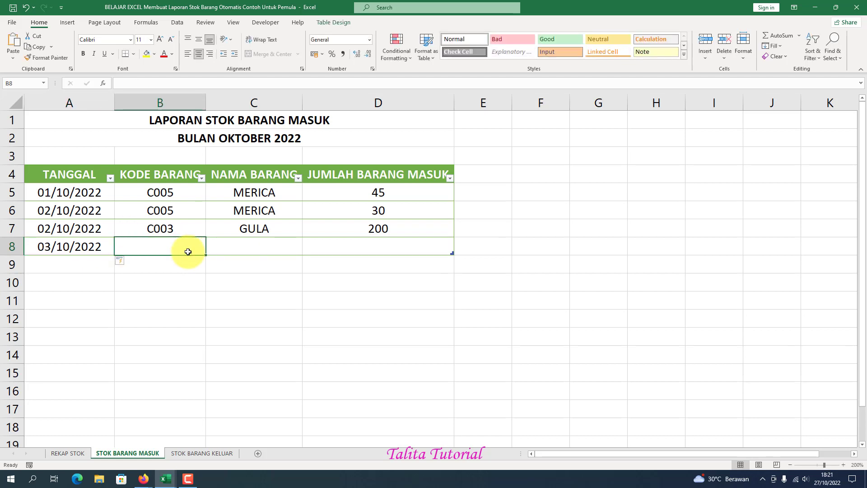
type("C009")
key("Tab")
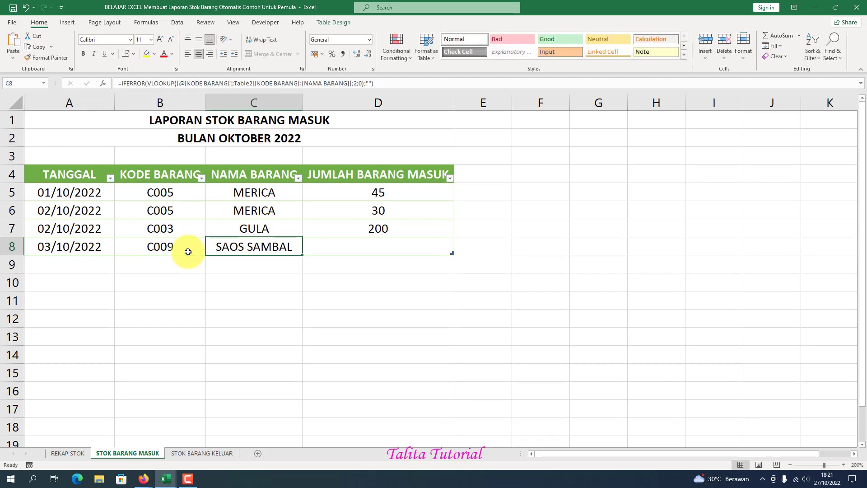
key("Tab")
type("2")
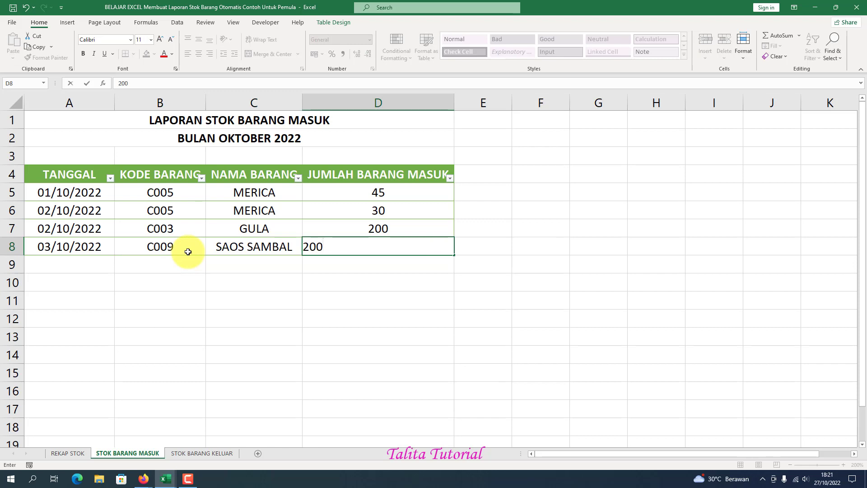
left_click(163, 276)
Autofill the TANGGAL dates from A8 down to A18, ending at 13/10/2022.
left_click(66, 245)
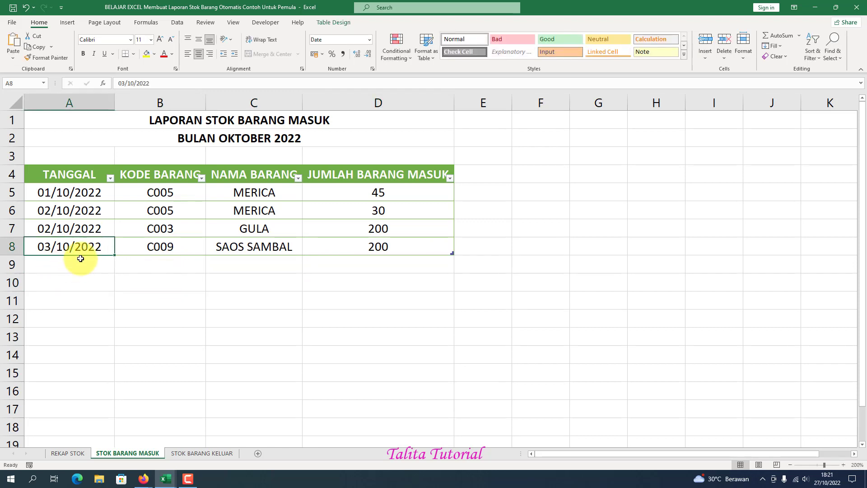
left_click_drag(83, 230, 118, 427)
Enter the KODE BARANG values C009, C003, C009, C001 and C004 in B9:B13.
left_click(163, 266)
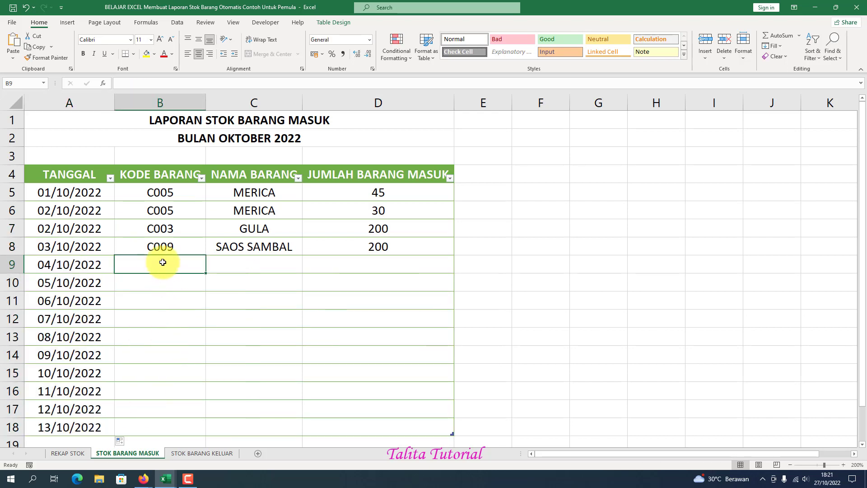
scroll(164, 283, "down", 1)
scroll(178, 268, "up", 1)
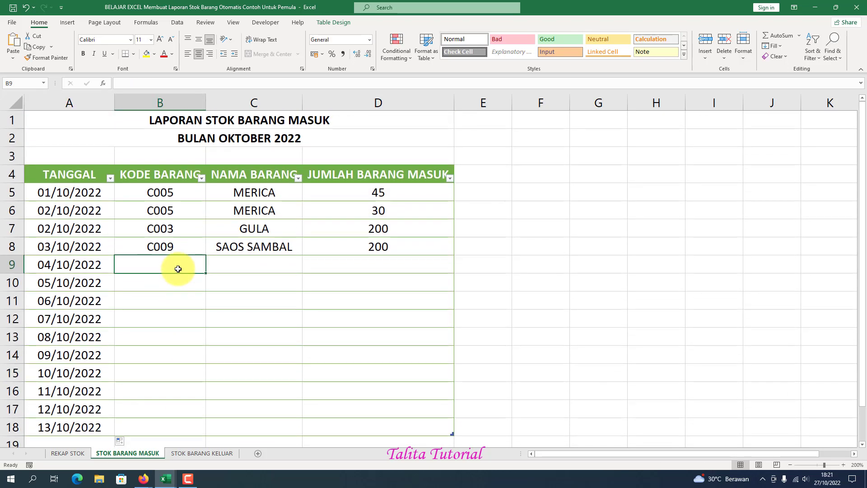
type("C009")
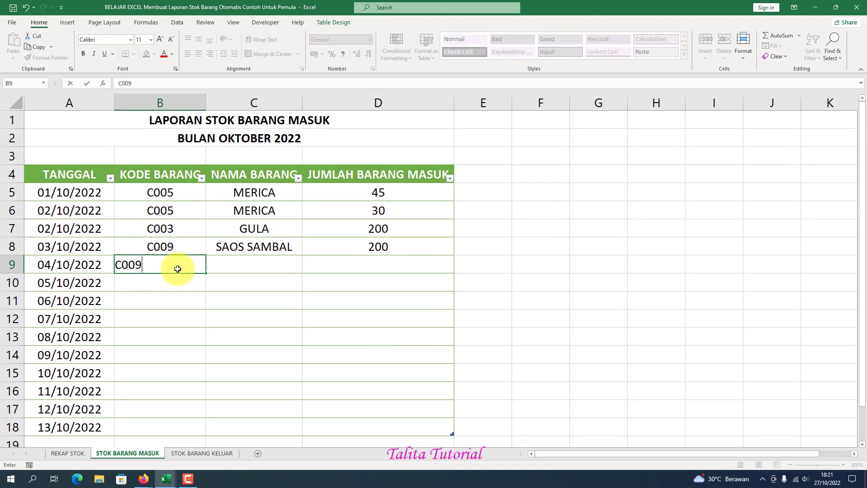
key("Return")
type("C003")
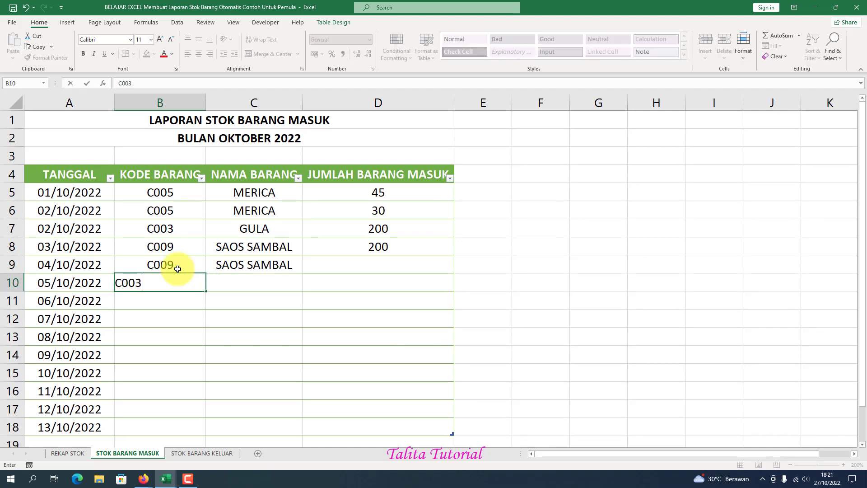
key("Return")
type("C009")
key("Return")
type("C")
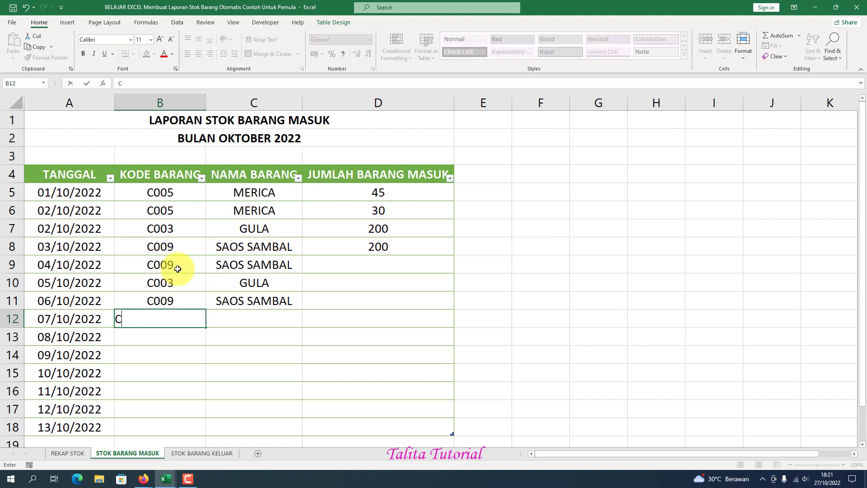
type("001")
key("Return")
type("C00")
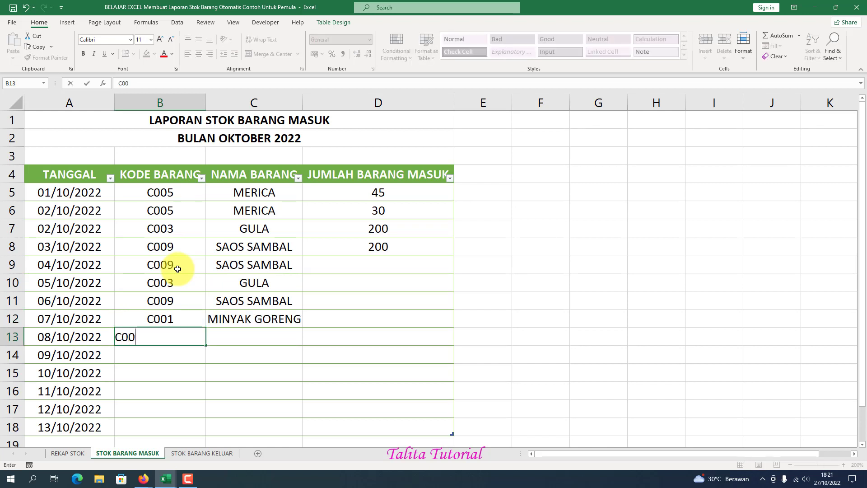
type("4")
key("Return")
Enter the KODE BARANG values C009, C004, C003, C008 and C002 in B14:B18.
type("C009")
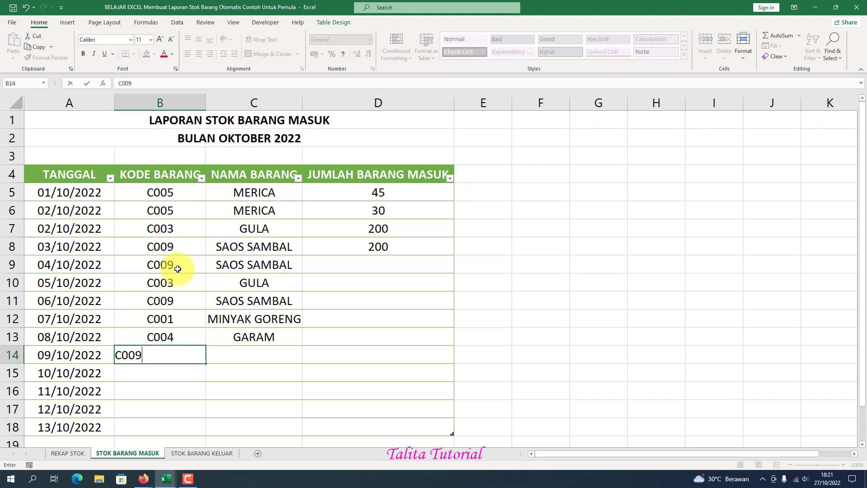
key("Return")
type("V")
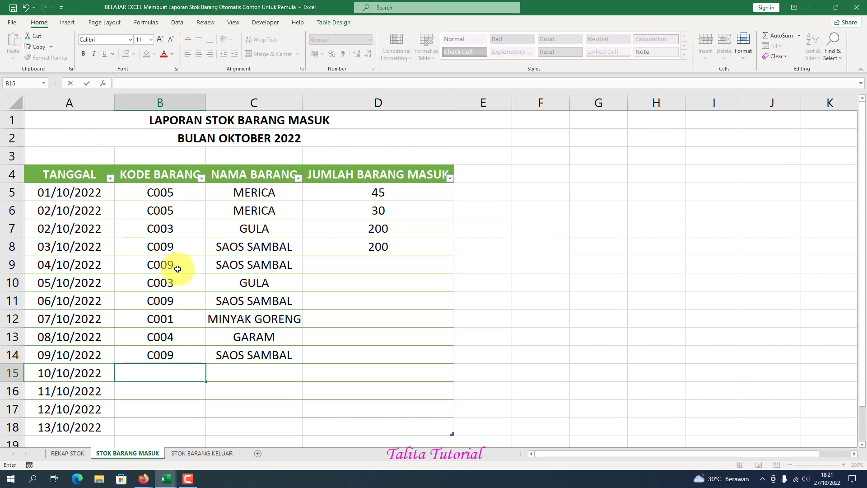
type("004")
key("Return")
type("C003")
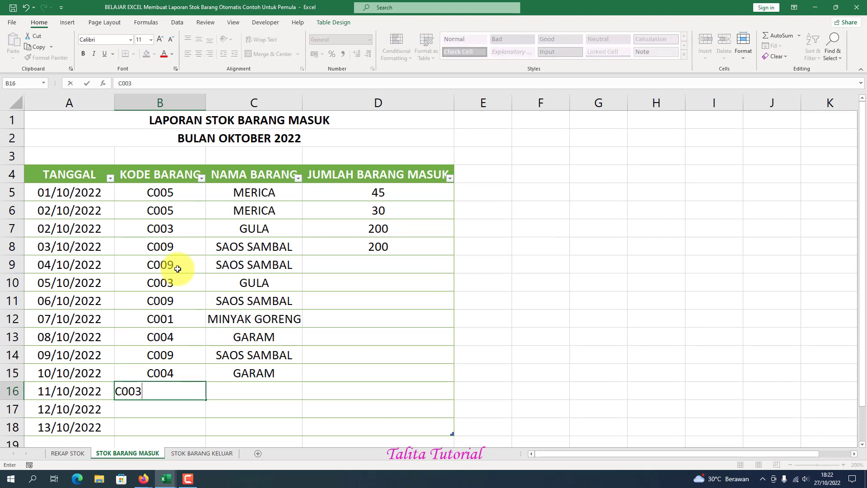
key("Return")
type("C008")
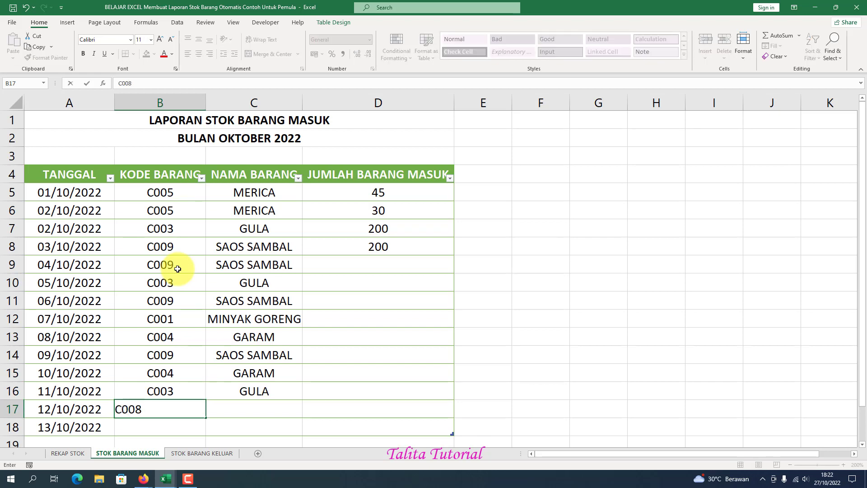
key("Return")
type("C")
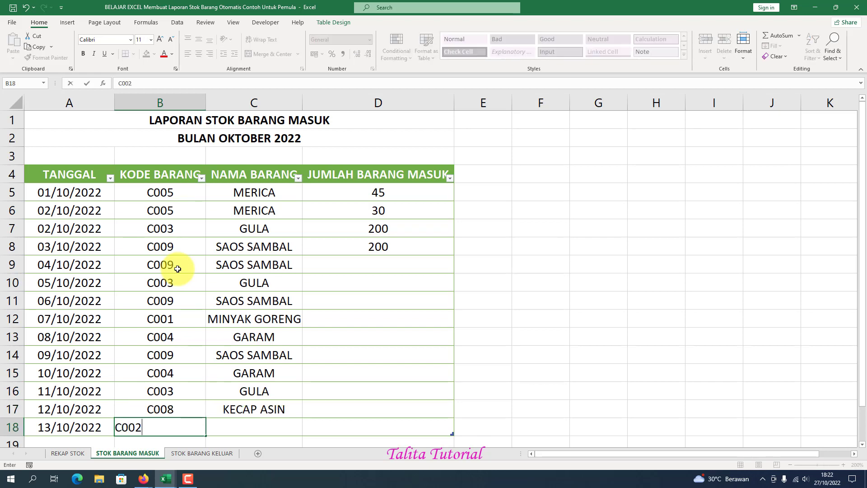
type("002")
left_click(216, 376)
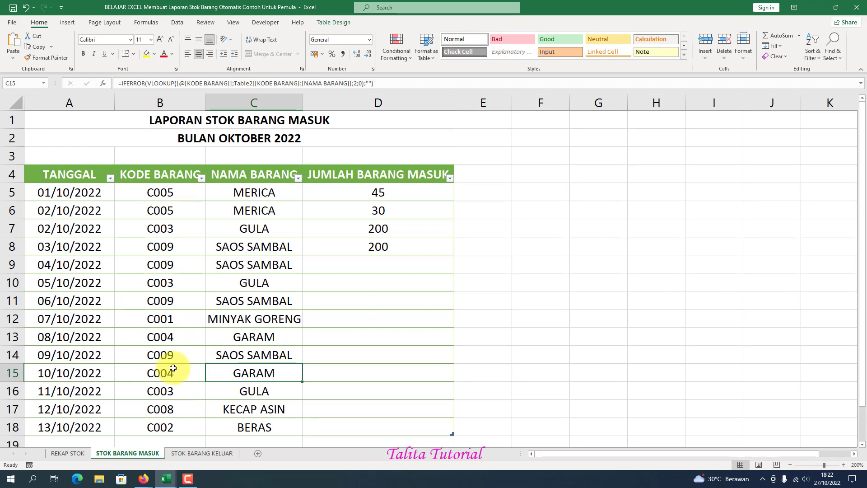
Fill JUMLAH BARANG MASUK in D9:D18 with 300, 200, 56, 30, 87, 39, 54, 78, 55 and 46.
left_click_drag(172, 264, 180, 355)
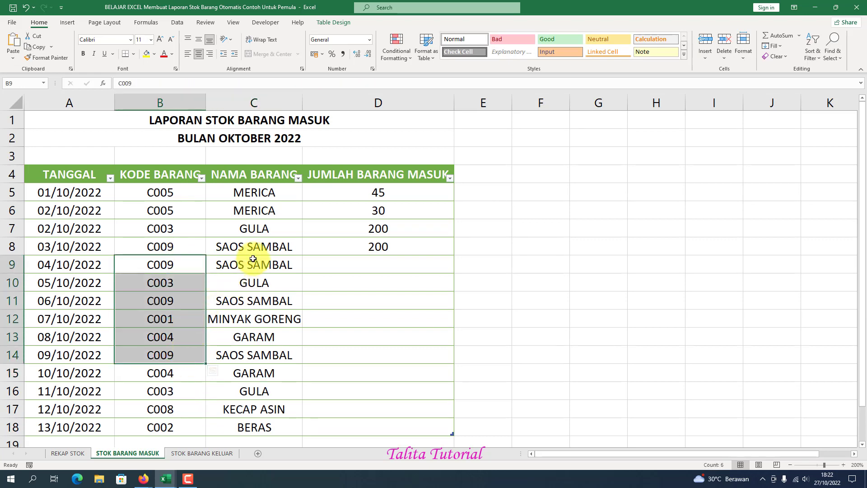
left_click(252, 259)
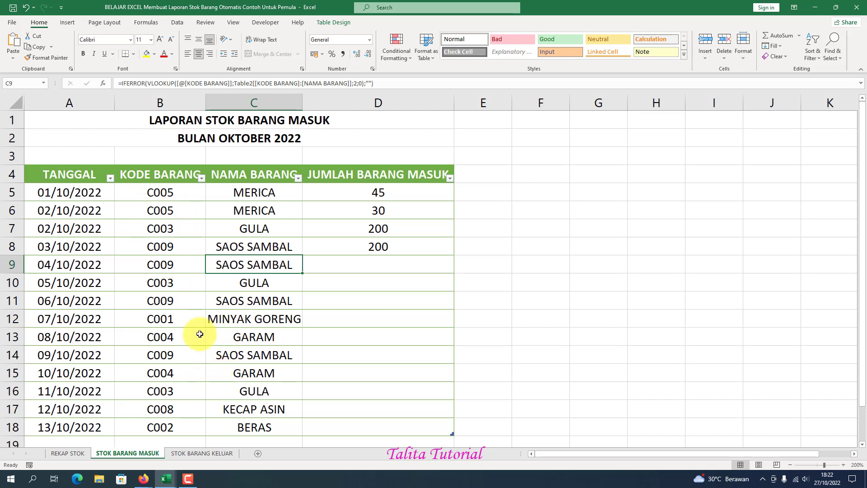
left_click(382, 267)
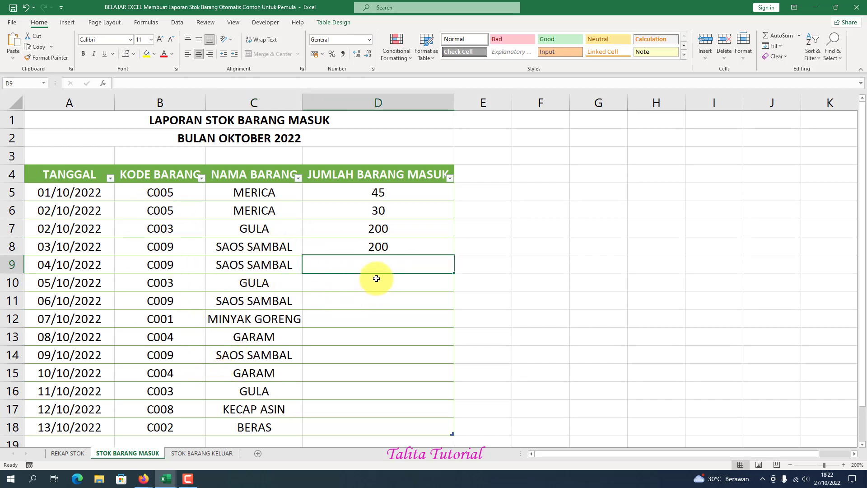
type("300")
key("Return")
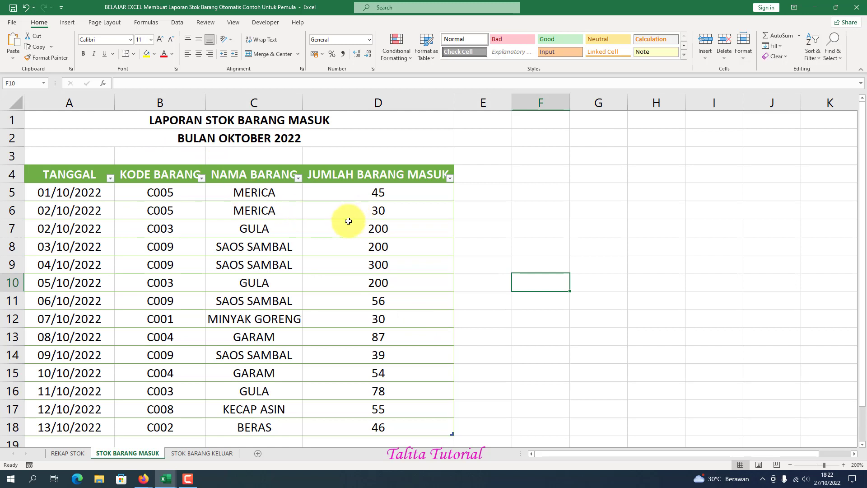
left_click(205, 137)
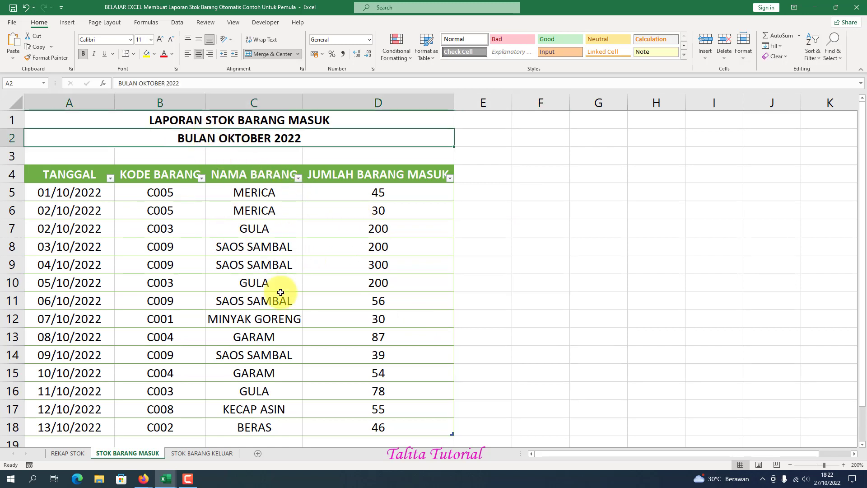
In C5 of STOK BARANG KELUAR, enter =VLOOKUP([@[KODE BARANG]];Table2[[KODE BARANG]:[NAMA BARANG]];2;0), using REKAP STOK A5:B17 as the lookup table.
left_click(224, 453)
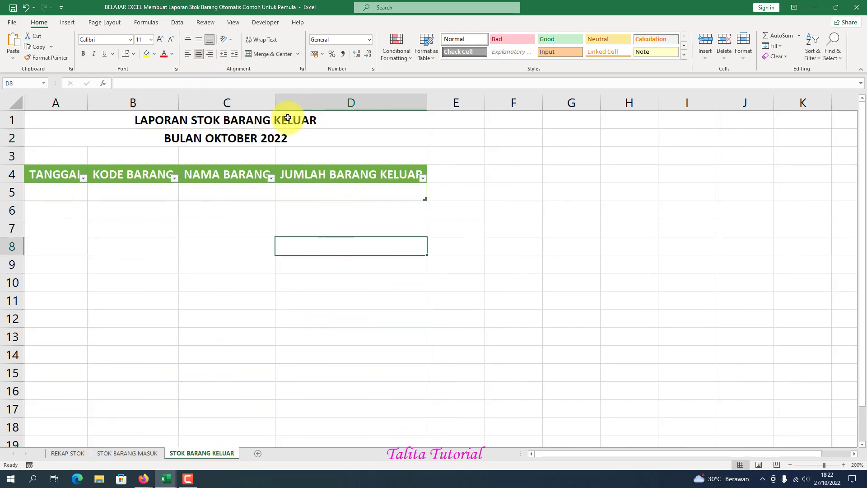
left_click(233, 192)
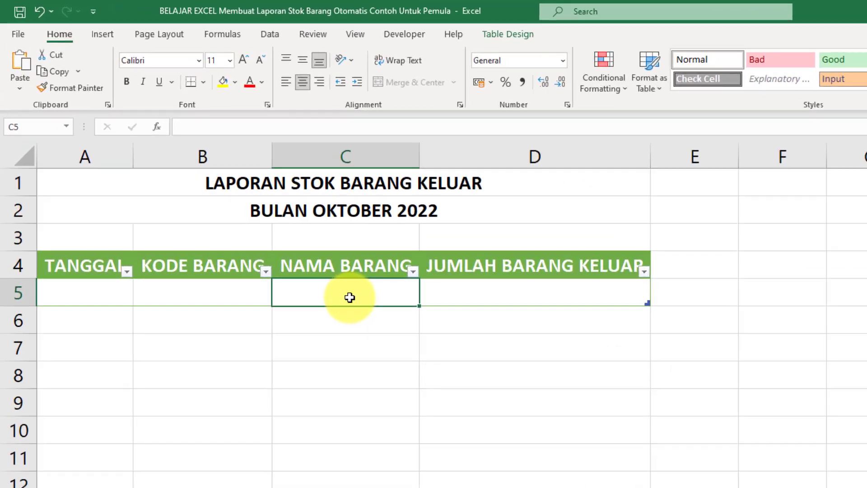
type("=V")
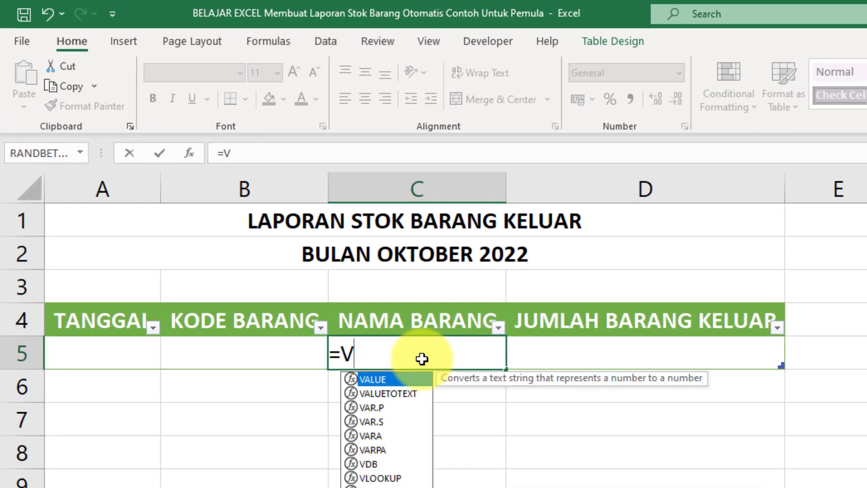
type("LOOK")
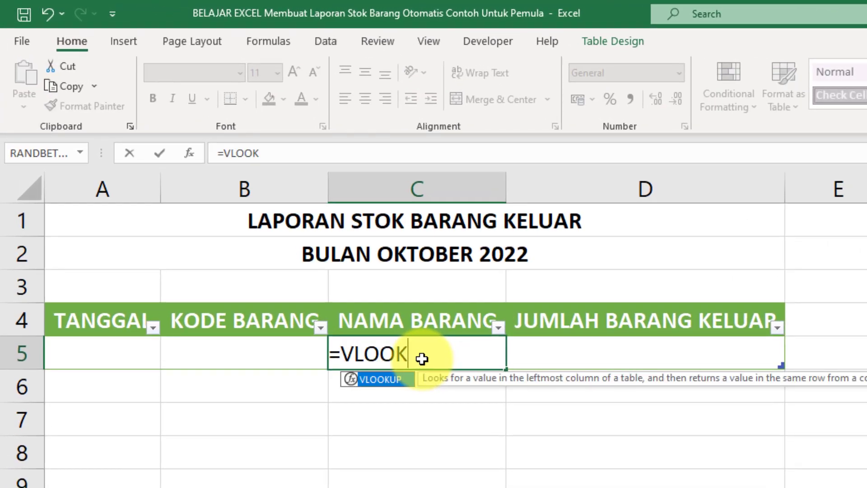
type("UP(")
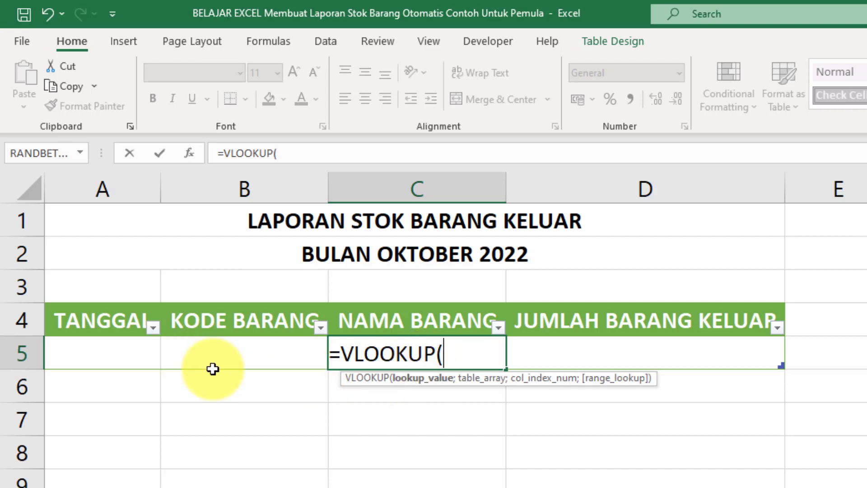
left_click(208, 350)
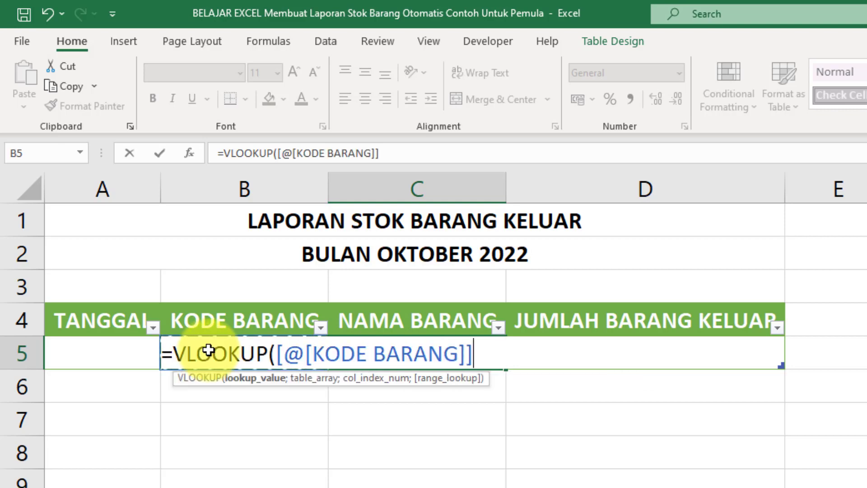
type(";")
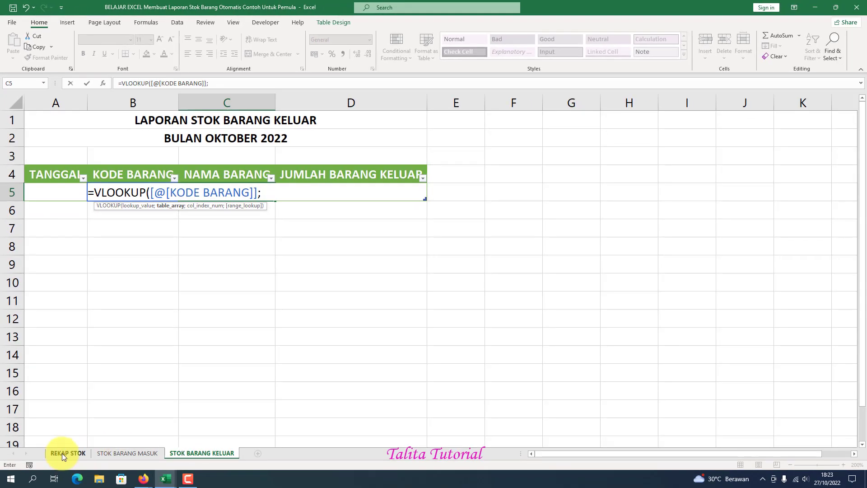
left_click(63, 453)
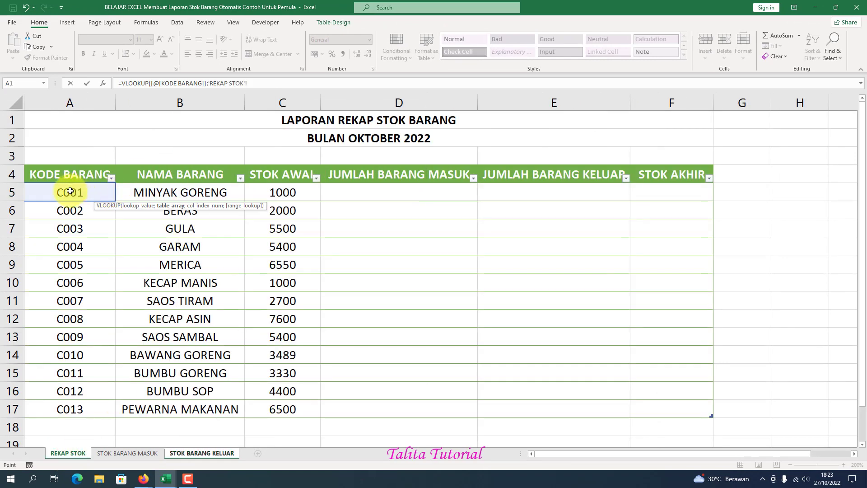
left_click_drag(70, 192, 200, 409)
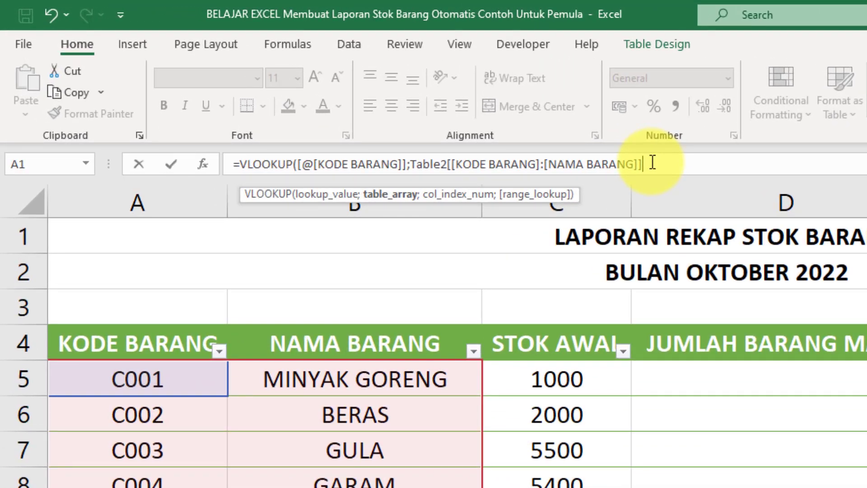
type(";")
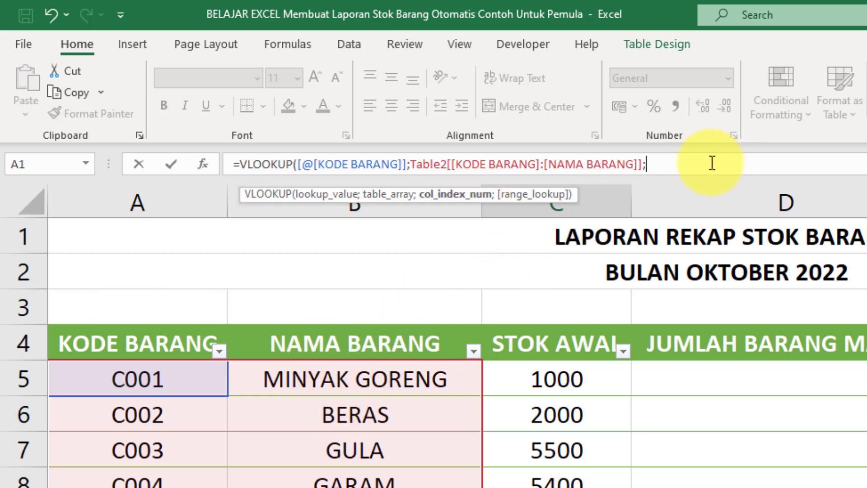
type("2;")
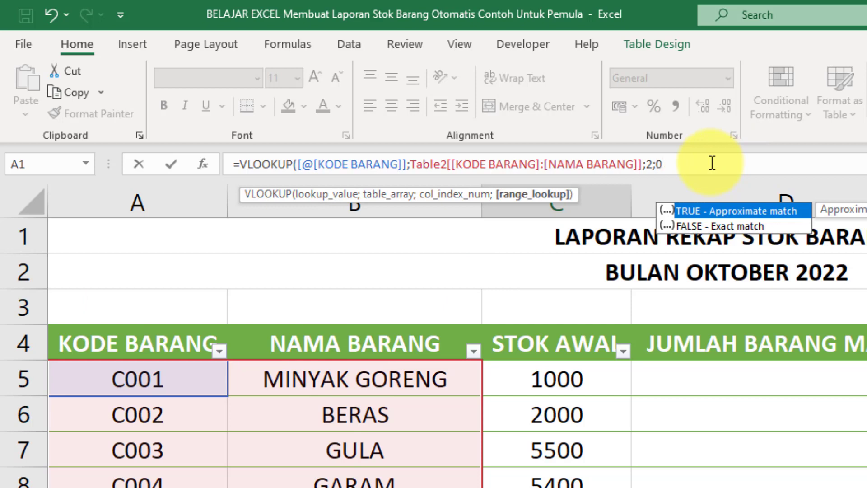
type("0)")
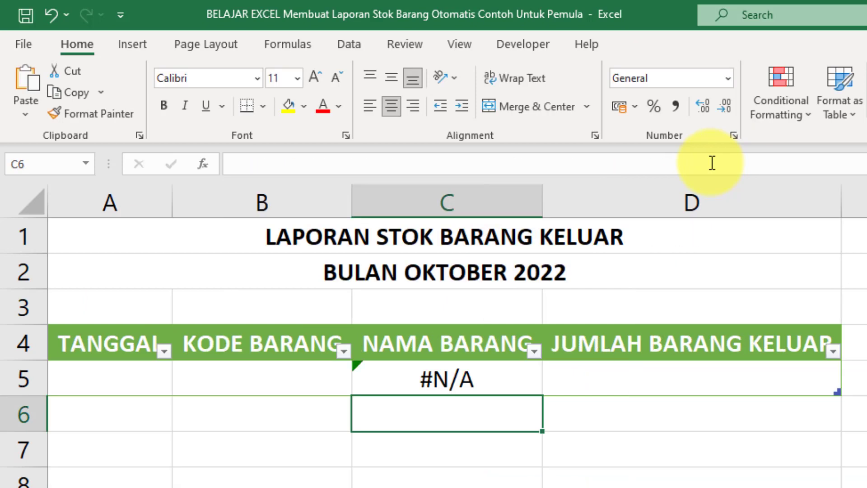
Wrap the VLOOKUP formula in C5 in IFERROR with an empty string "" as the error value.
left_click(493, 382)
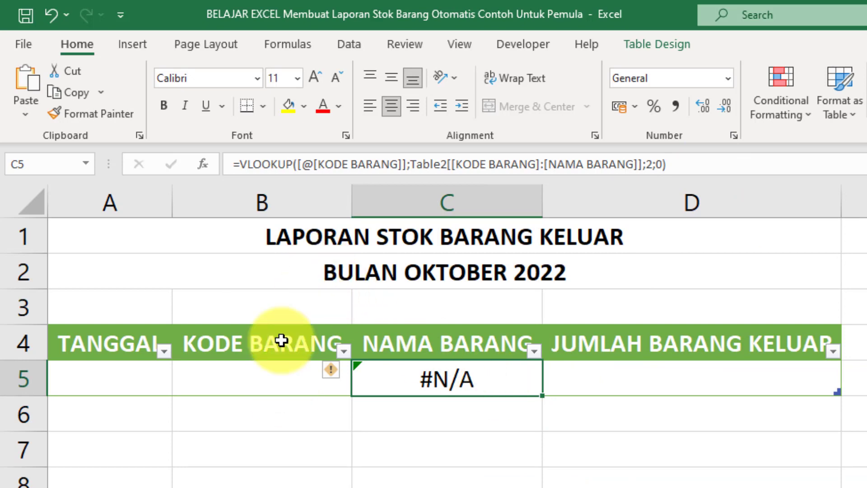
left_click(240, 164)
type("IFERRO")
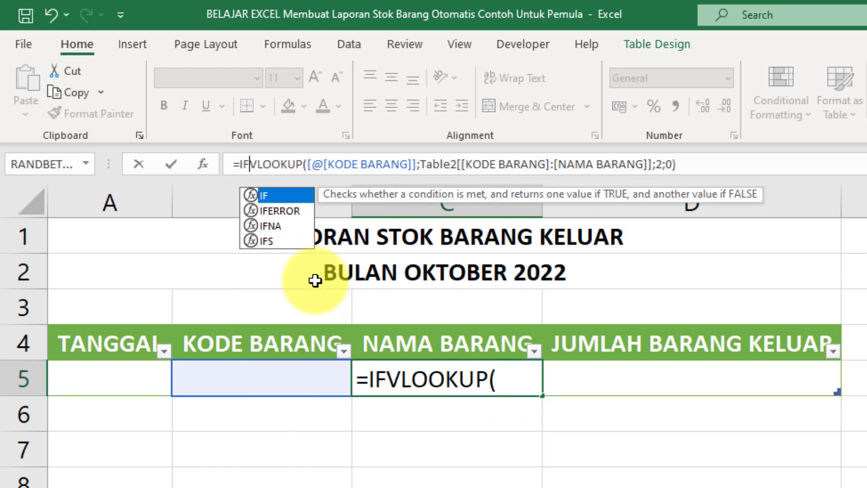
type("R")
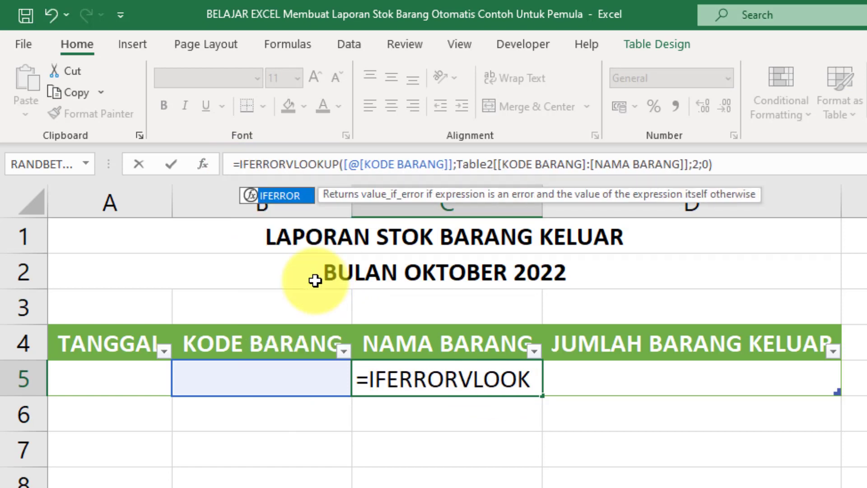
type("(")
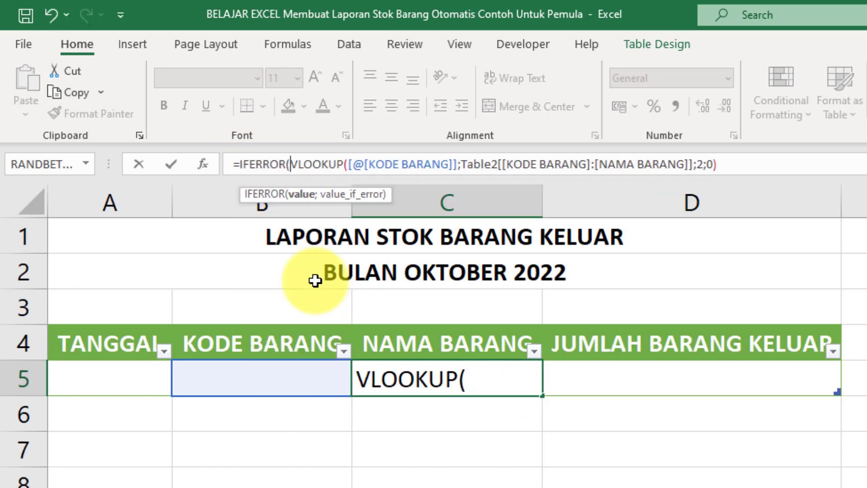
left_click(744, 166)
type(";")
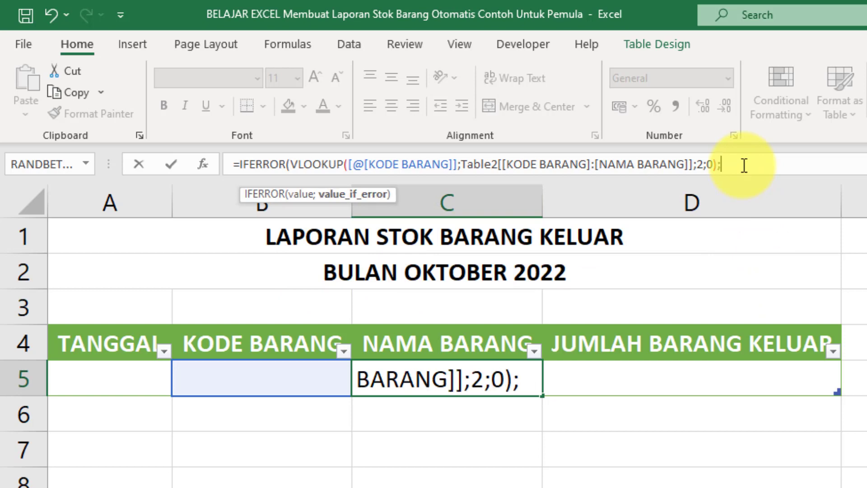
type("\"\"")
key("Return")
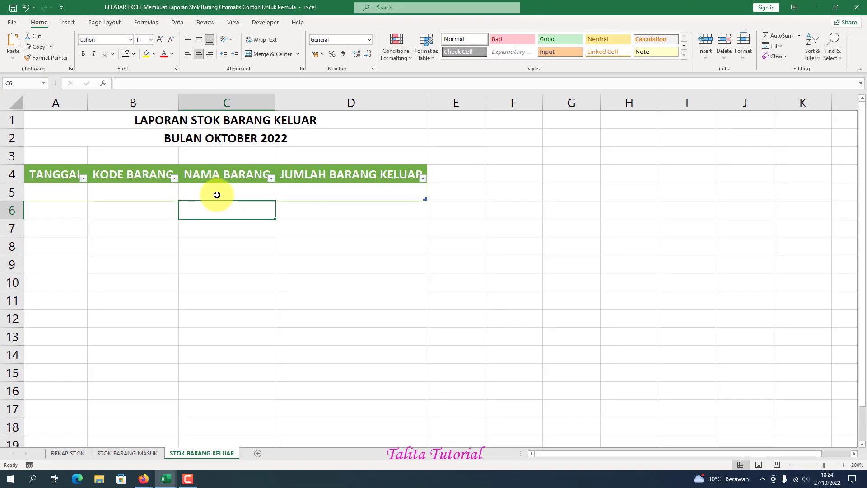
Enter the date 01/10/2022 in the TANGGAL cell A5 of the outgoing stock table.
left_click(216, 194)
left_click(145, 189)
left_click(59, 190)
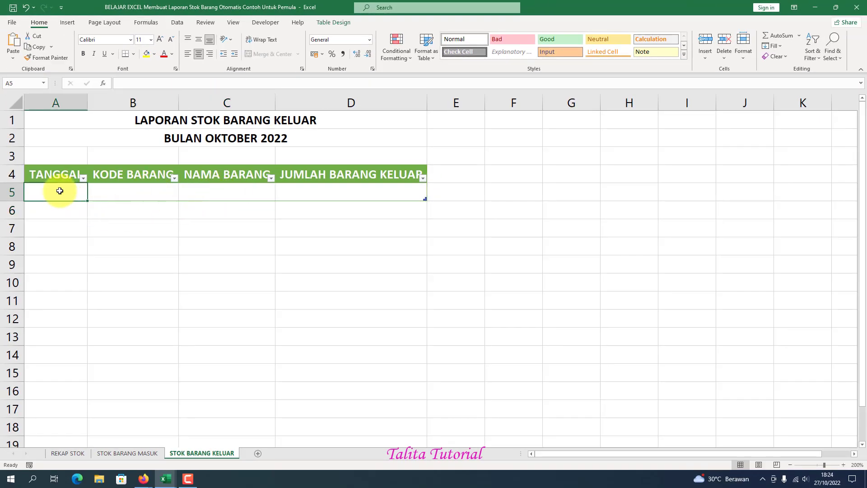
type("01")
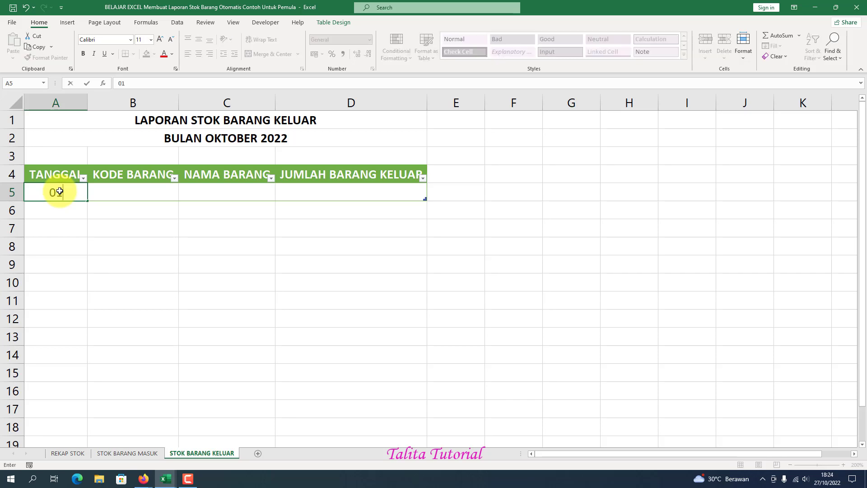
type("/1-")
key("BackSpace")
type("0/2022")
key("Return")
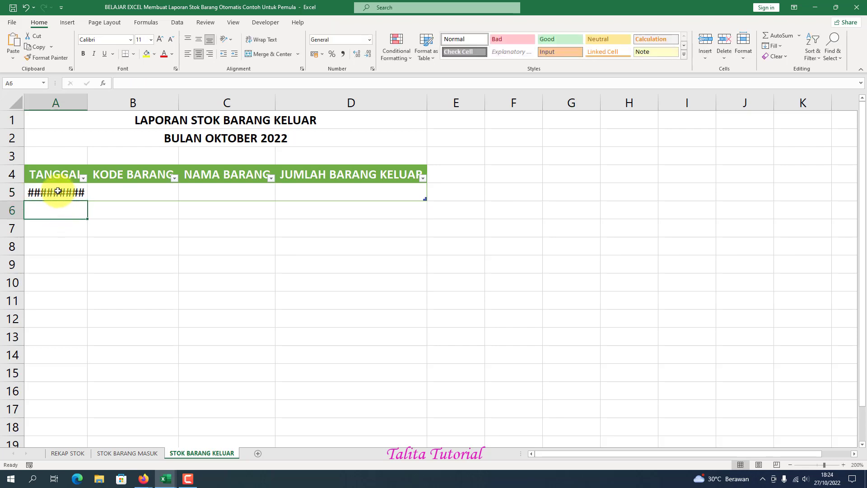
Autofit column A's width and autofill the TANGGAL dates from A5 down to A18, ending at 14/10/2022.
left_click(58, 191)
double_click(87, 102)
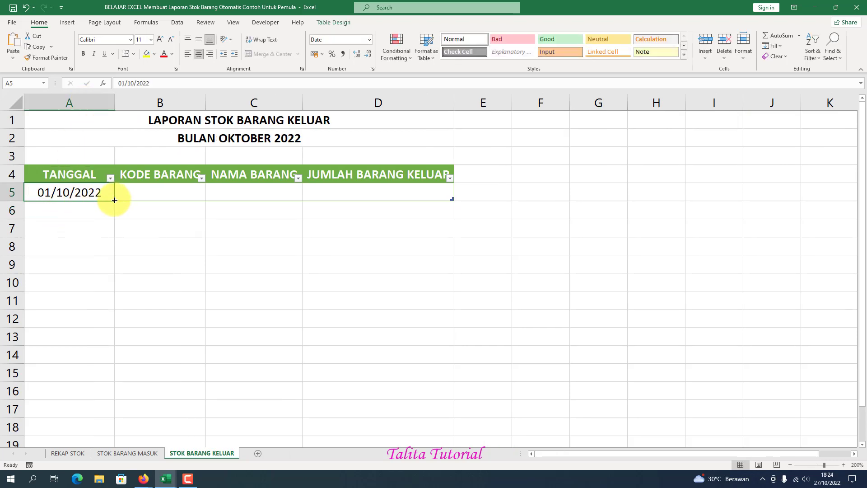
left_click_drag(115, 200, 112, 431)
left_click(162, 318)
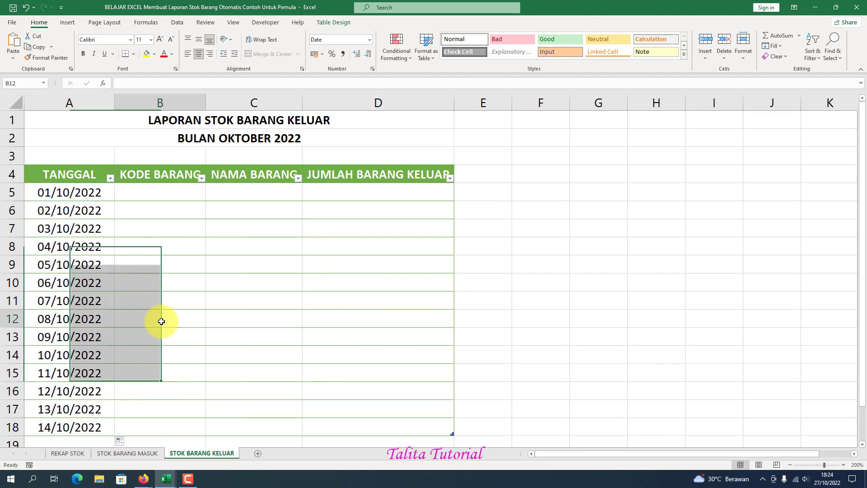
Enter the KODE BARANG values C004, C006, C003 and C004 in B5:B8 of the outgoing stock table.
left_click(158, 195)
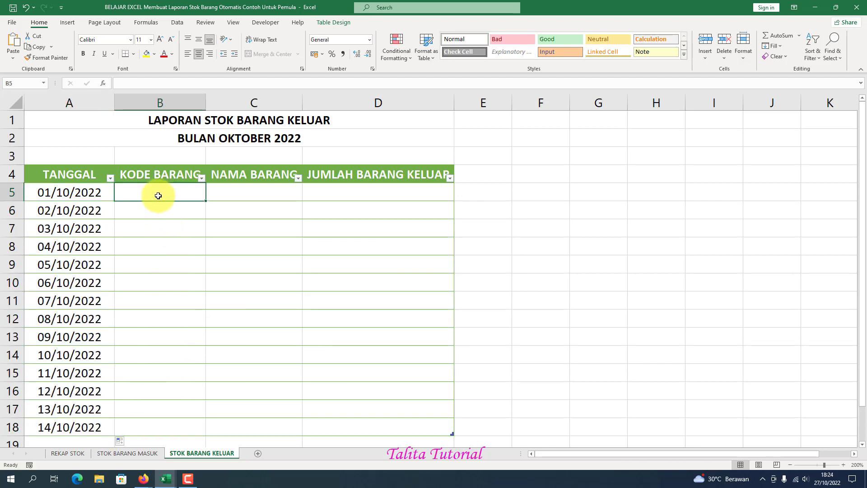
type("C004")
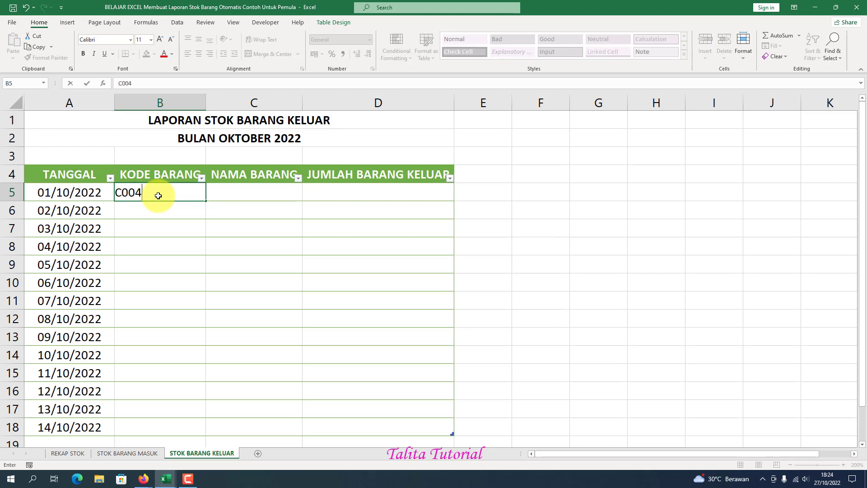
key("Return")
type("C006")
key("Return")
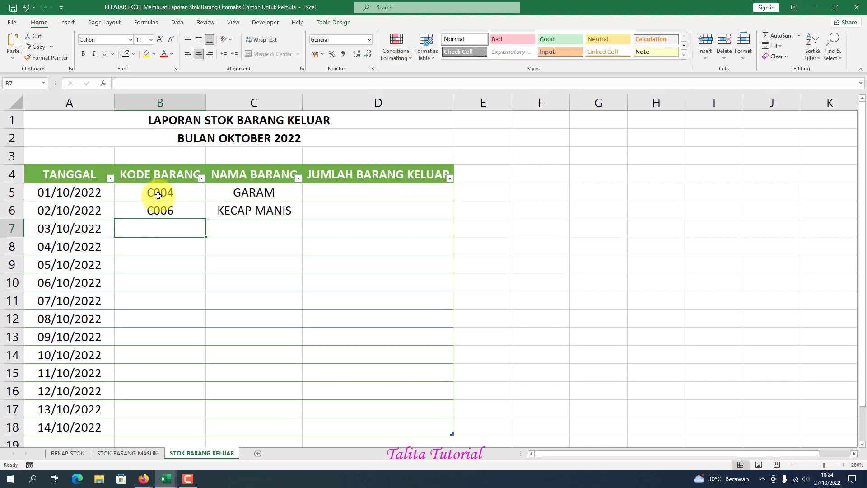
type("C003")
key("Return")
type("C")
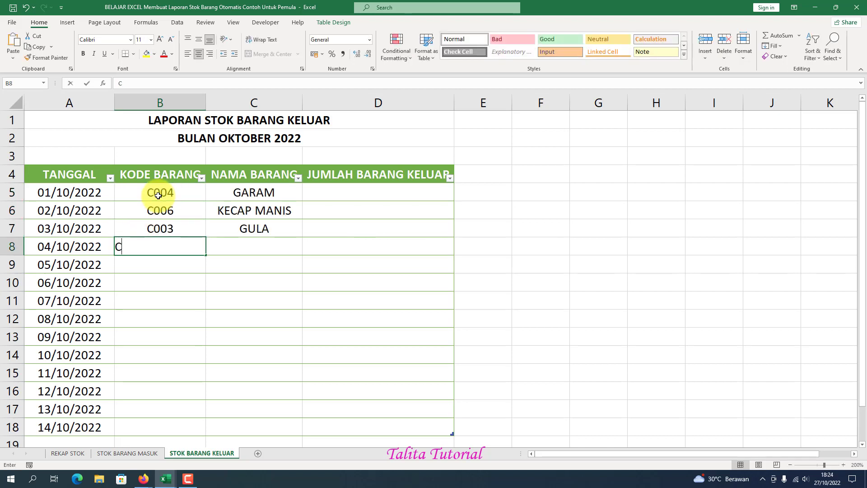
type("004")
key("Return")
Enter the KODE BARANG values C006, C005, C001 and C002 in B9:B12.
type("C")
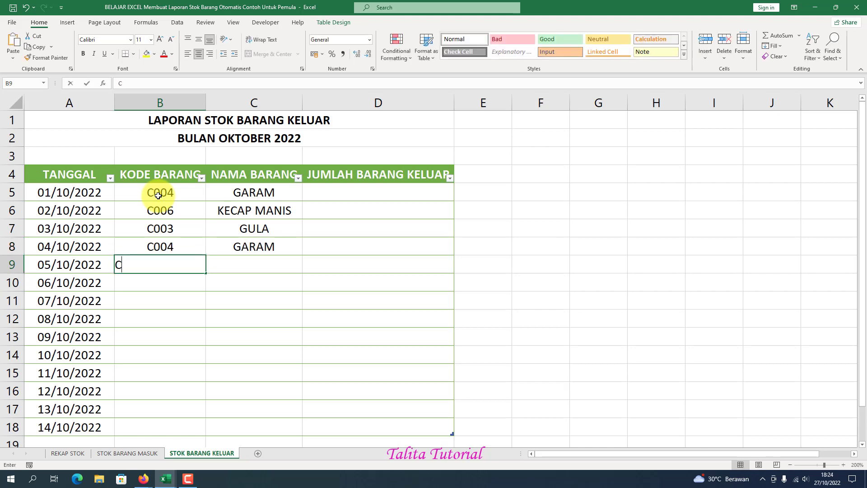
type("006")
key("Return")
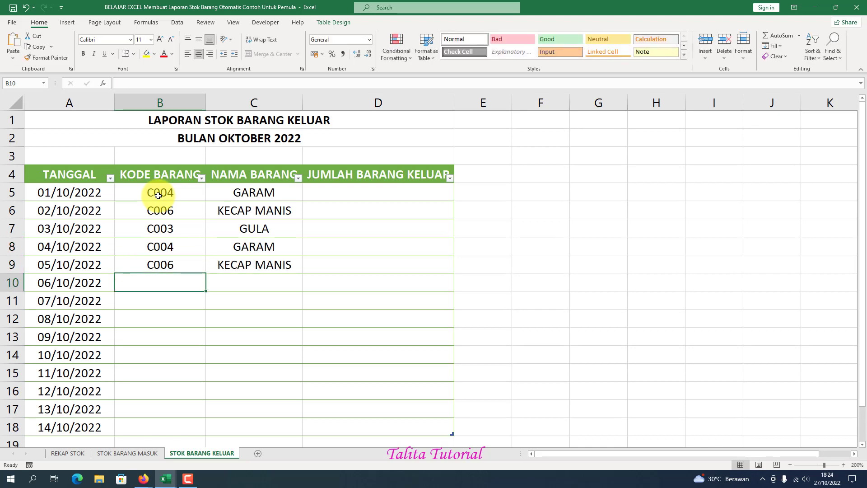
type("C005")
key("Return")
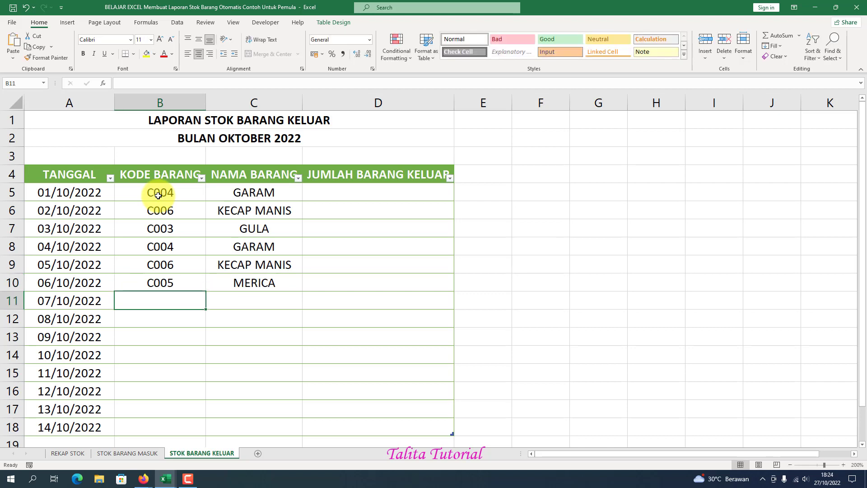
type("C001")
key("Return")
type("C")
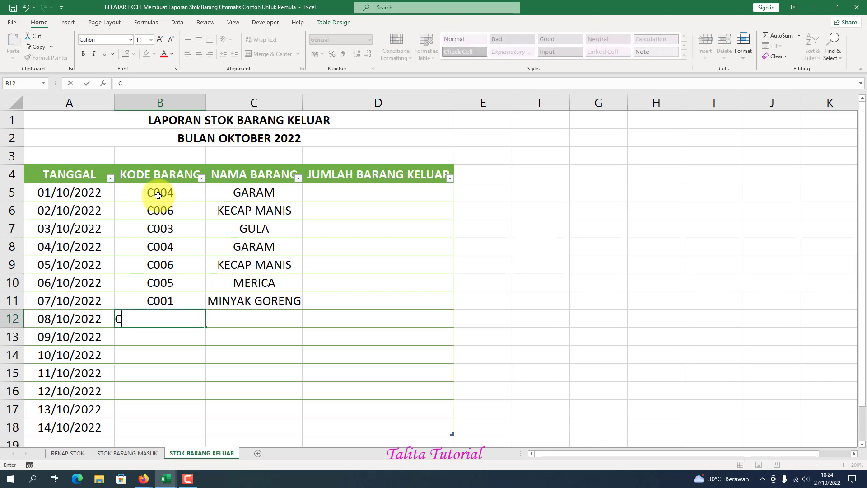
type("002")
key("Return")
Enter the KODE BARANG values C007, C003, C008 and C006 in B13:B16.
type("C00")
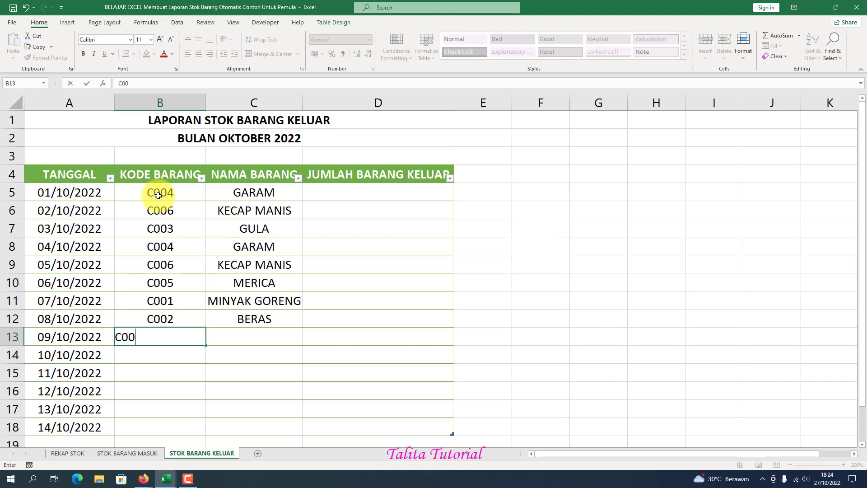
type("7")
key("Return")
type("C003")
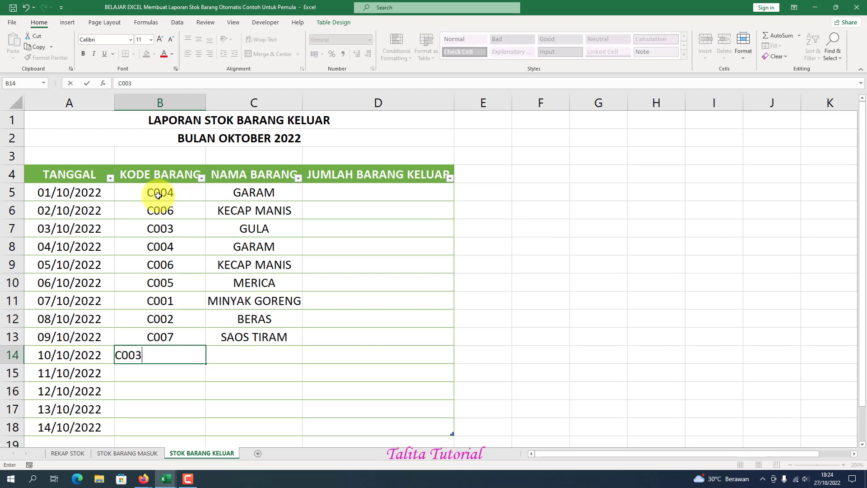
key("Return")
type("C008")
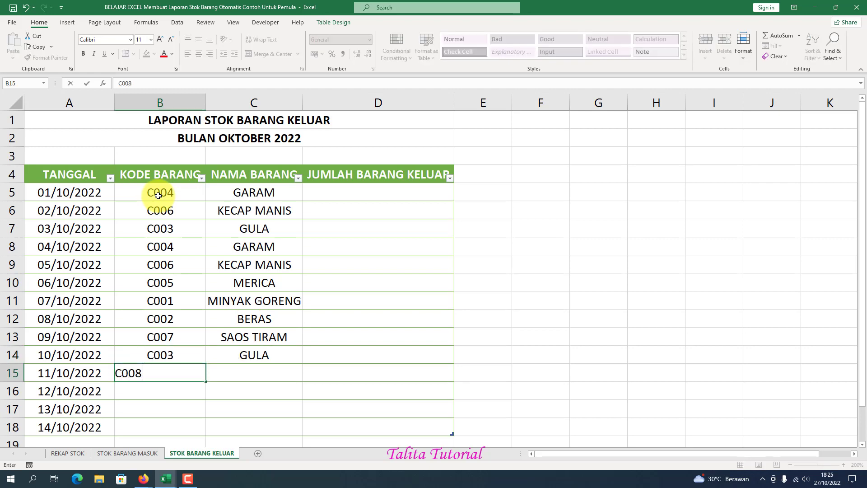
key("Return")
type("C006")
key("Return")
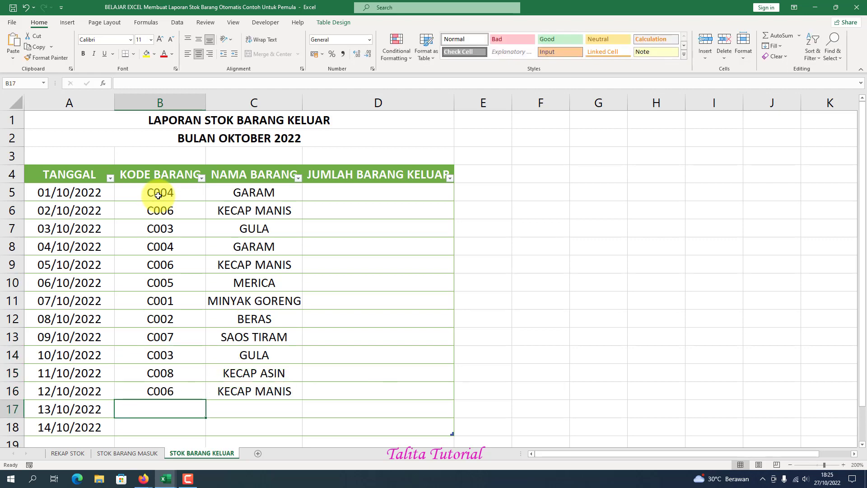
Enter the KODE BARANG values C003 and C005 in B17:B18 of the outgoing stock table.
type("C00")
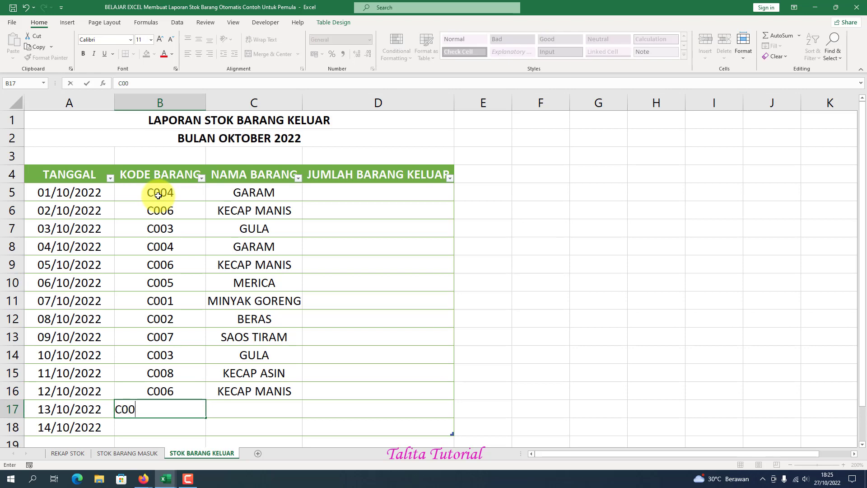
type("3")
key("Return")
type("C00")
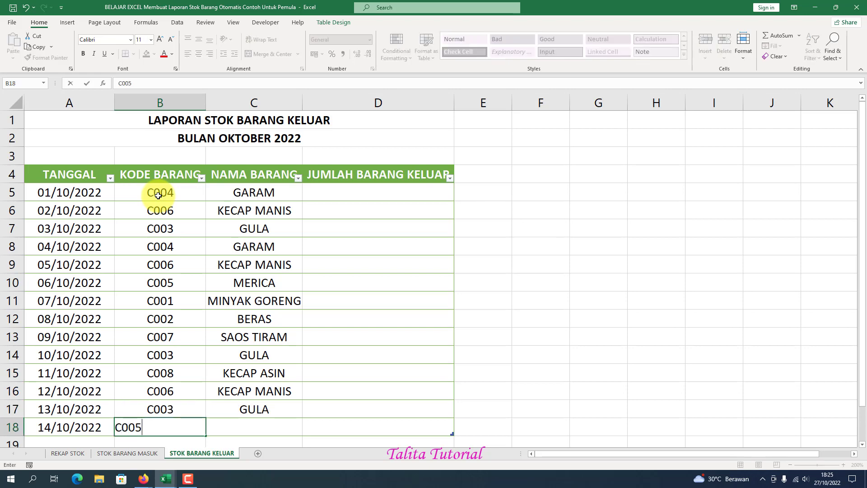
type("5")
left_click(460, 294)
left_click(254, 264)
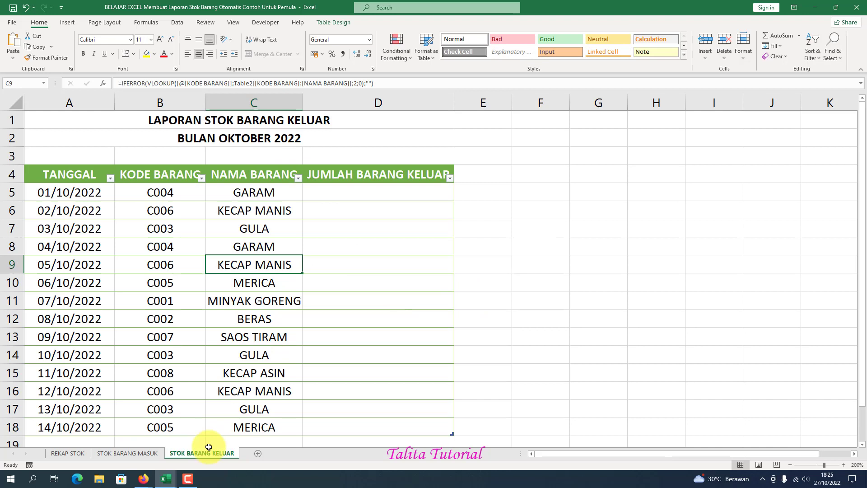
left_click(177, 428)
Enter the JUMLAH BARANG KELUAR quantities 90, 30, 20, 10, 11, 20, 30, 34, 20, 11, 38, 80, 65 and 39 in D5:D18.
left_click(322, 189)
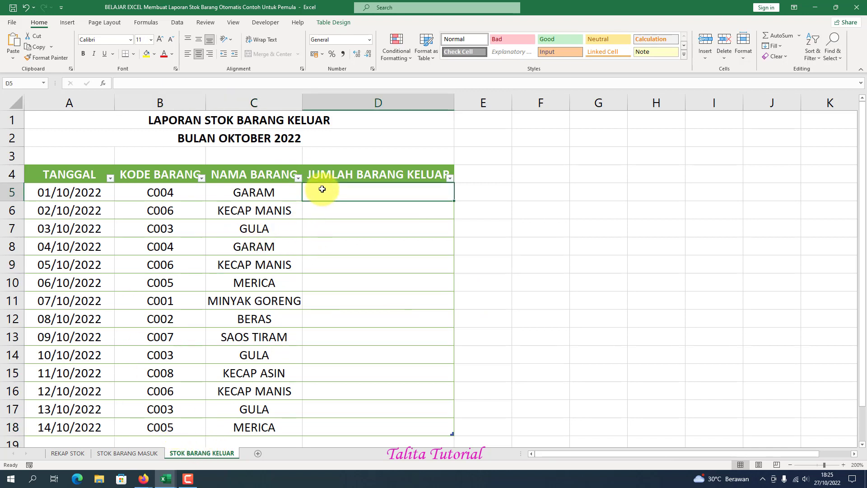
type("0")
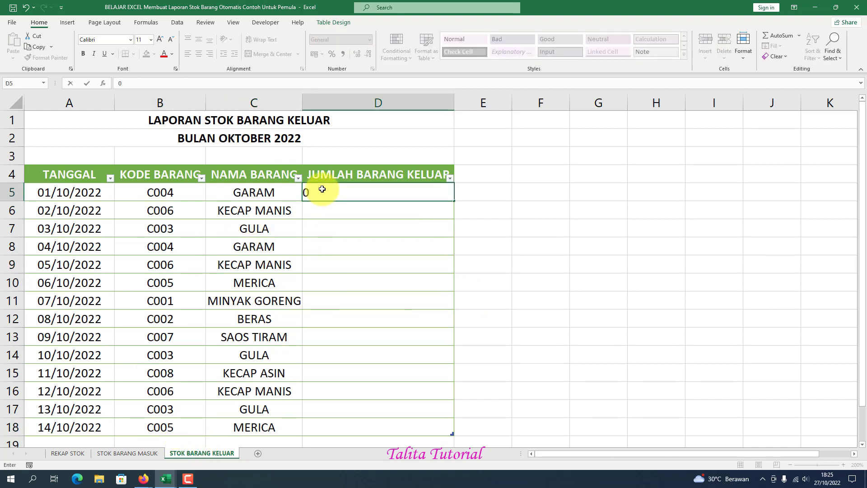
type("0")
key("Return")
left_click(495, 301)
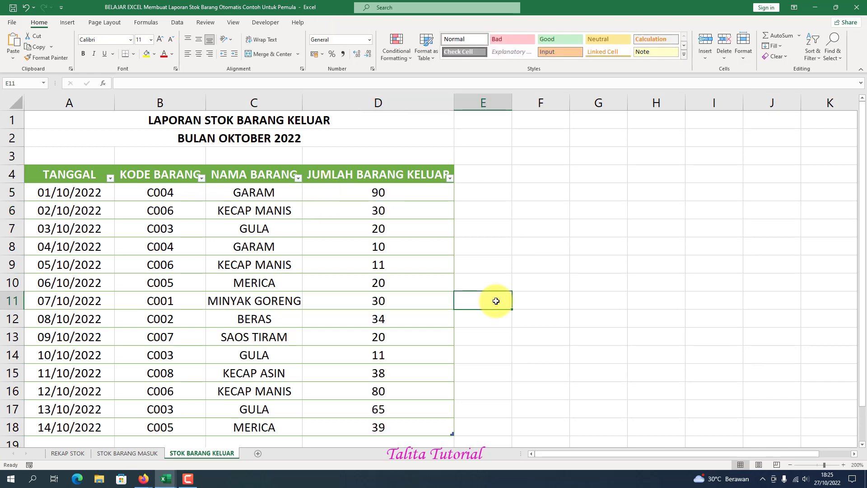
Review the incoming and outgoing stock tables, then examine the JUMLAH BARANG MASUK column on the REKAP STOK sheet.
left_click(141, 453)
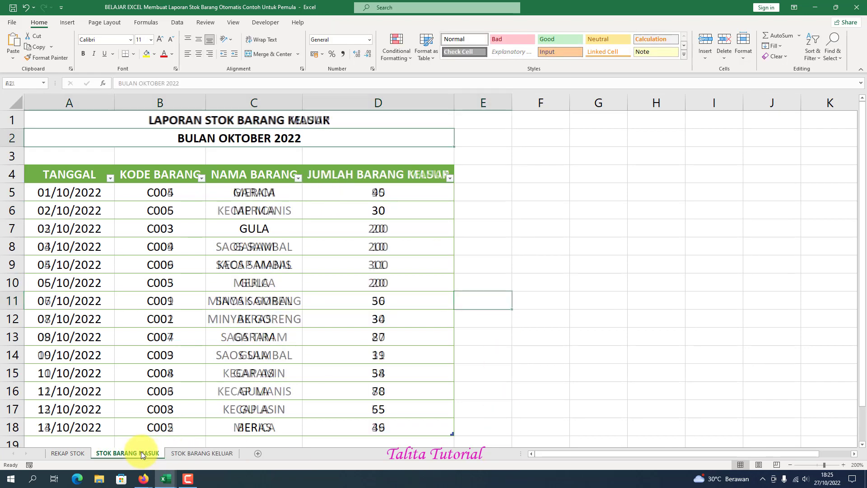
left_click(180, 453)
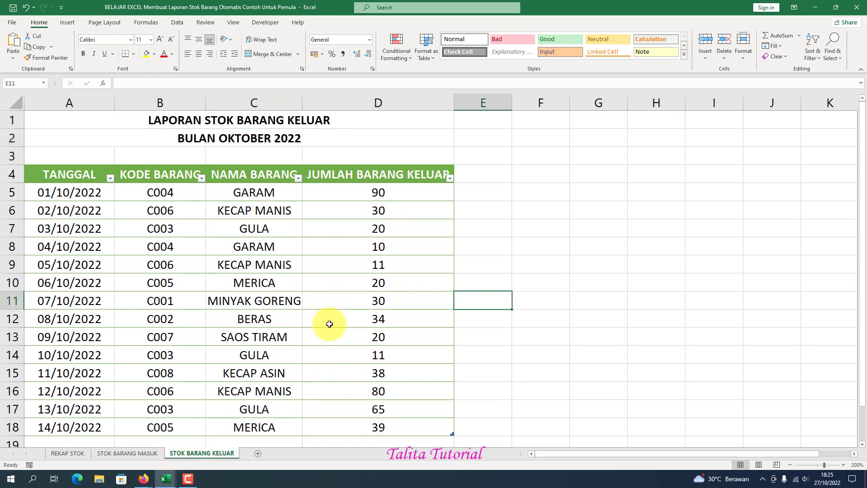
left_click(167, 191)
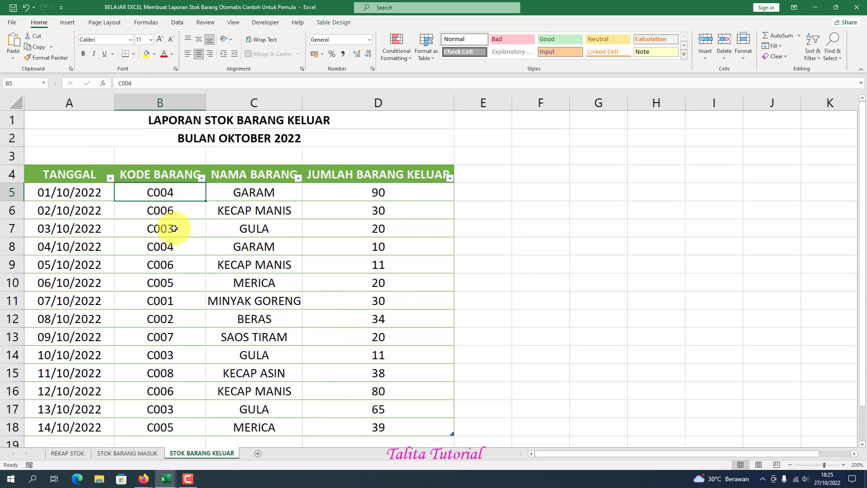
left_click(154, 283)
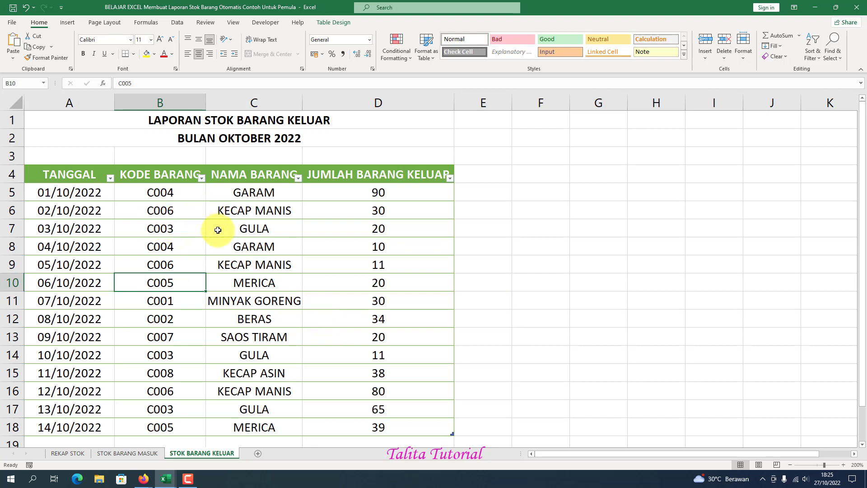
left_click(245, 212)
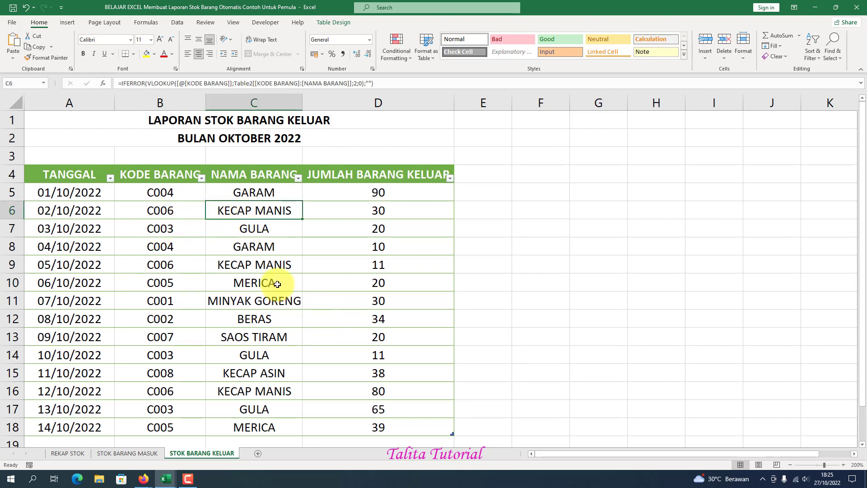
left_click(69, 454)
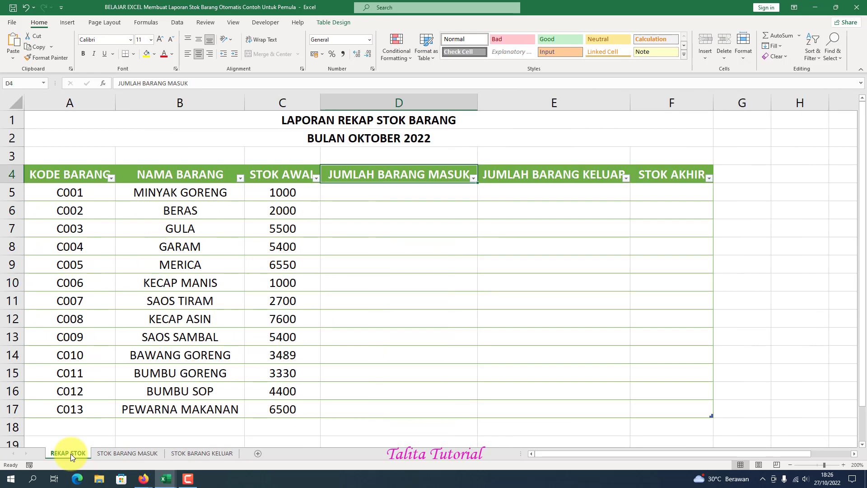
left_click(395, 225)
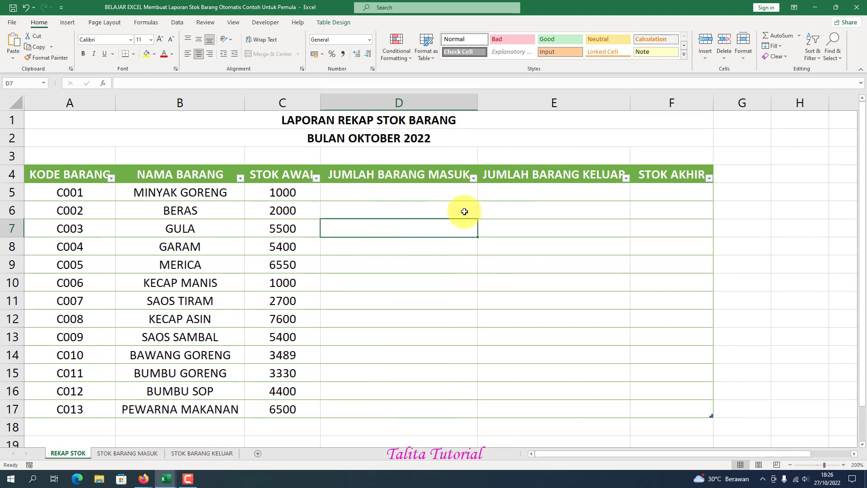
left_click(418, 196)
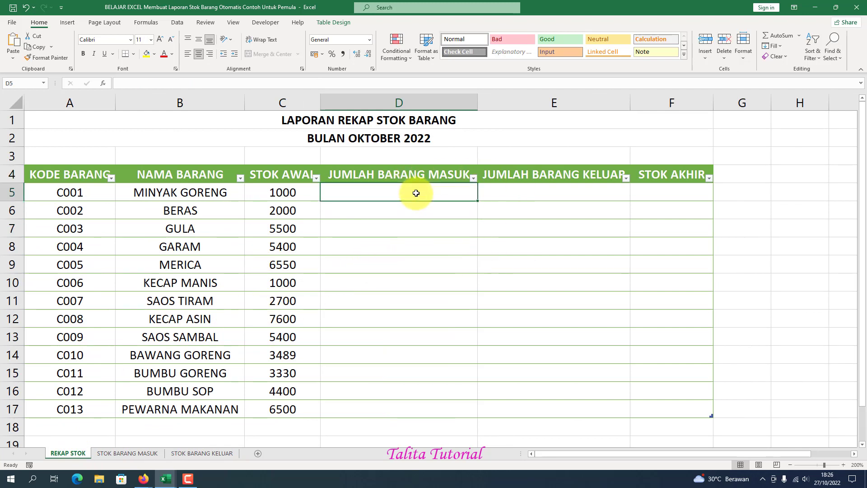
Look up MINYAK GORENG's incoming quantity on the STOK BARANG MASUK sheet and locate its matching cell on REKAP STOK.
left_click(129, 453)
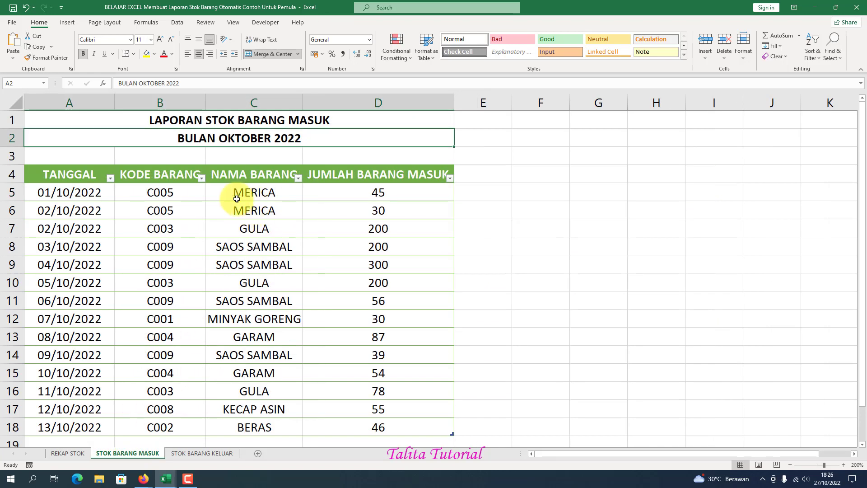
left_click(68, 453)
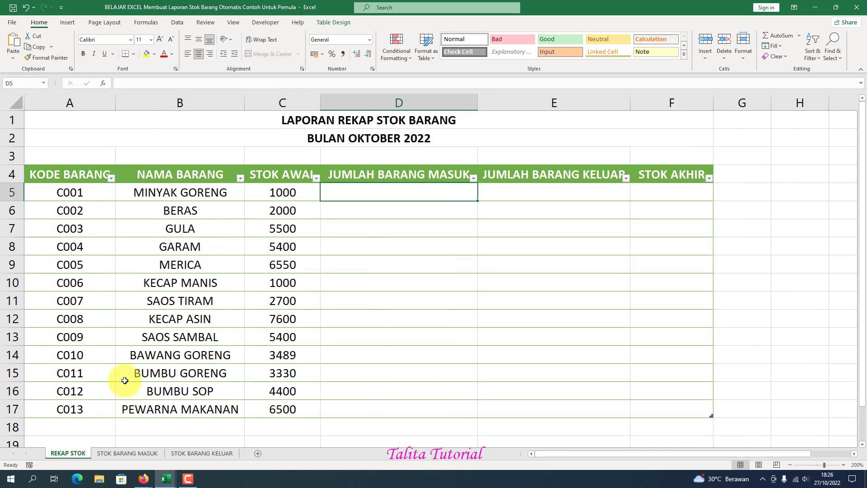
left_click(201, 192)
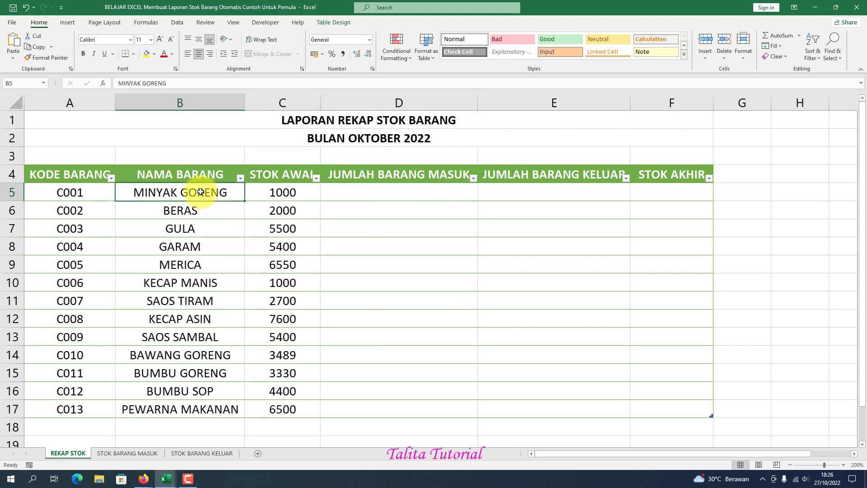
left_click(118, 453)
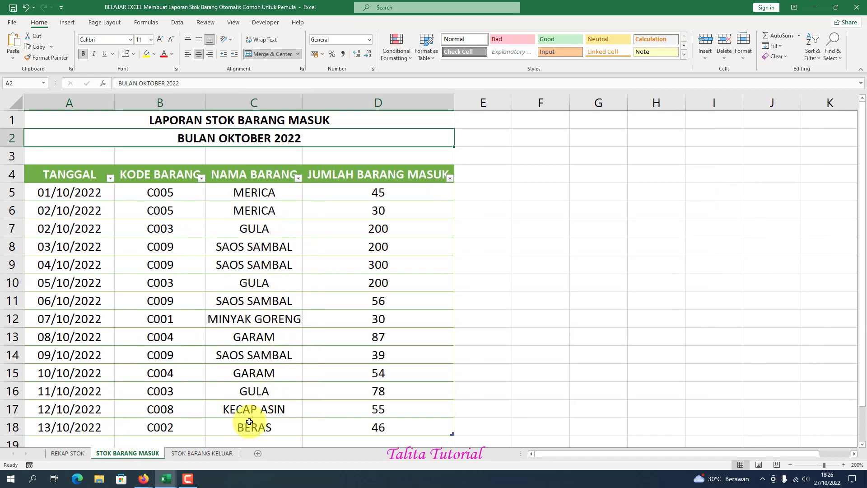
left_click(257, 318)
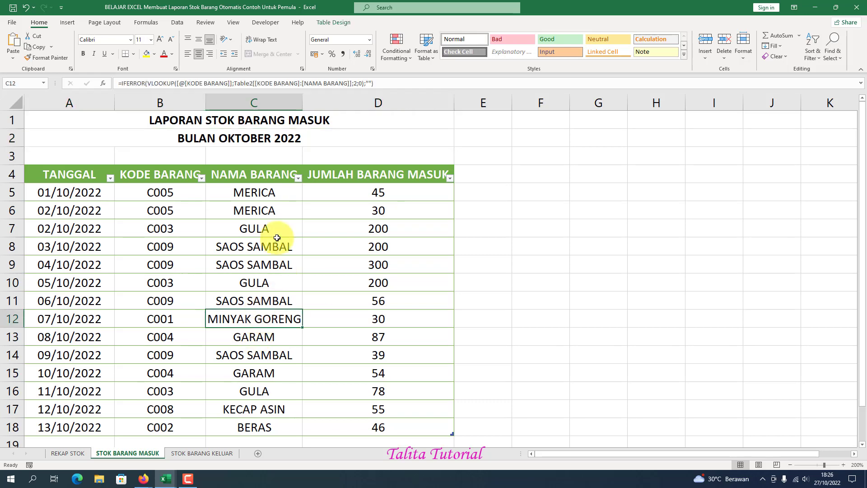
left_click(380, 318)
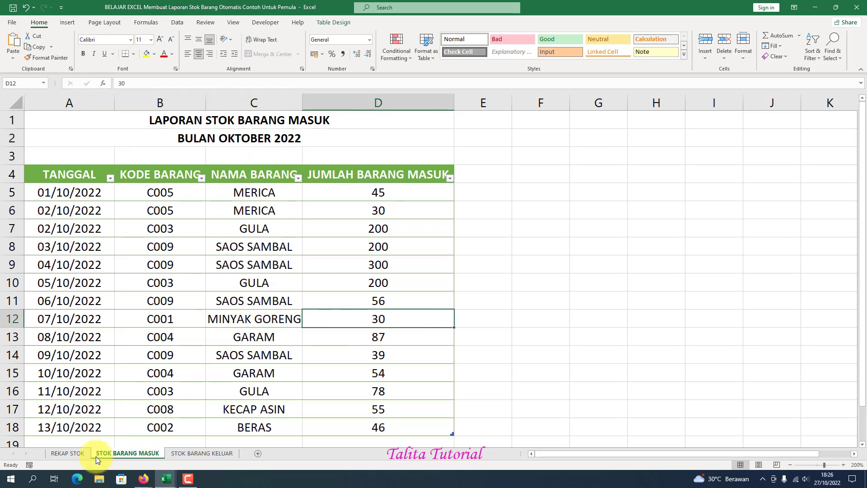
left_click(72, 451)
left_click(381, 192)
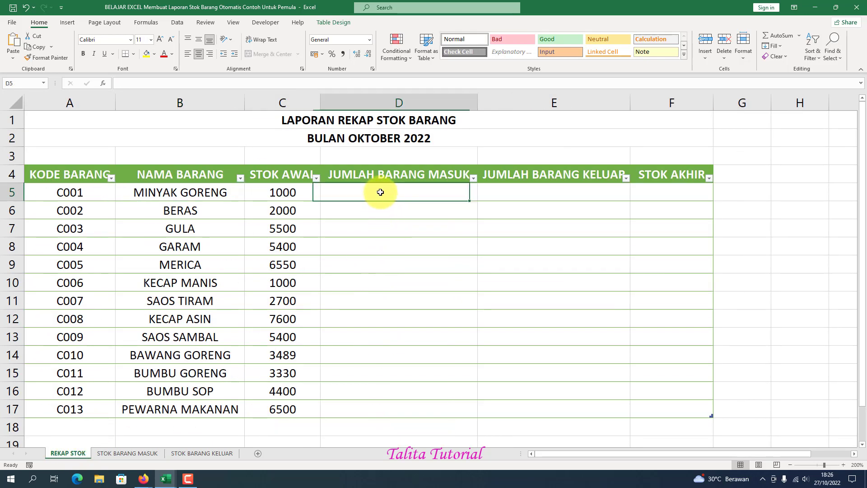
Examine the incoming quantities for BERAS and all GULA entries on STOK BARANG MASUK against their rows on REKAP STOK.
left_click(194, 215)
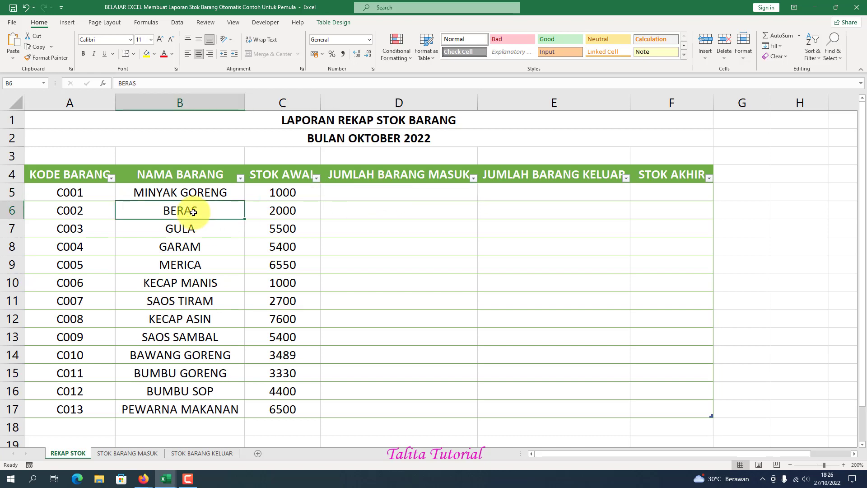
left_click(121, 454)
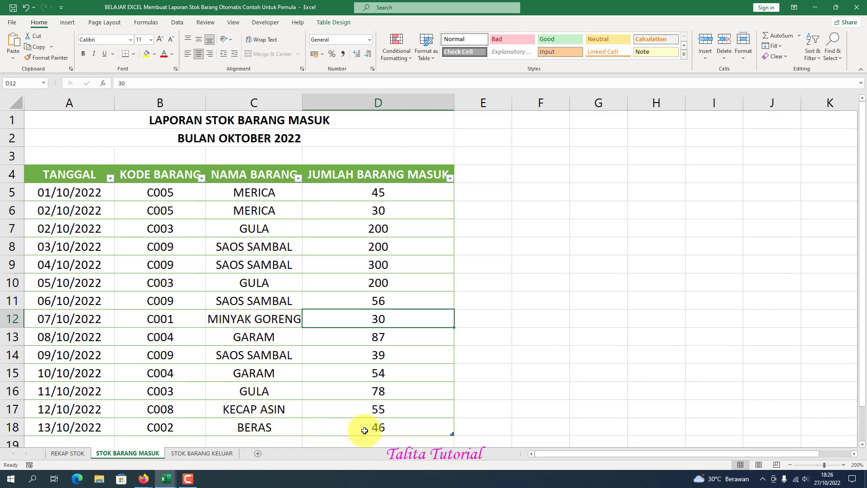
left_click(70, 452)
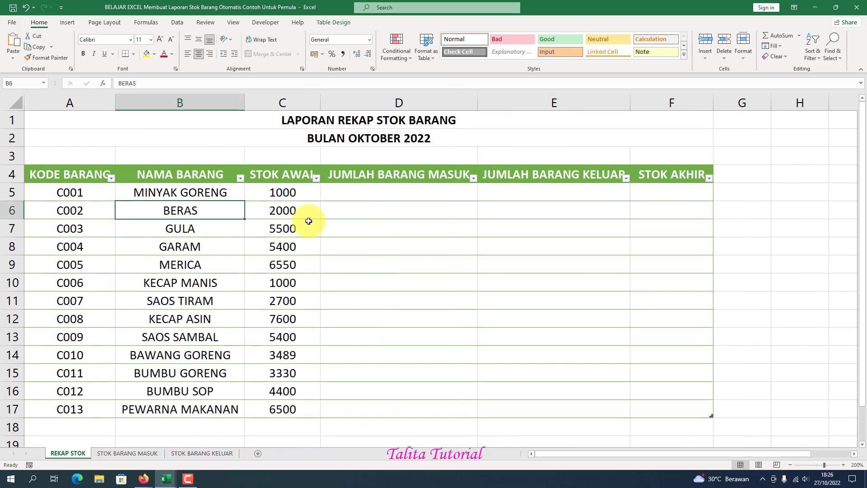
left_click(331, 211)
left_click(191, 228)
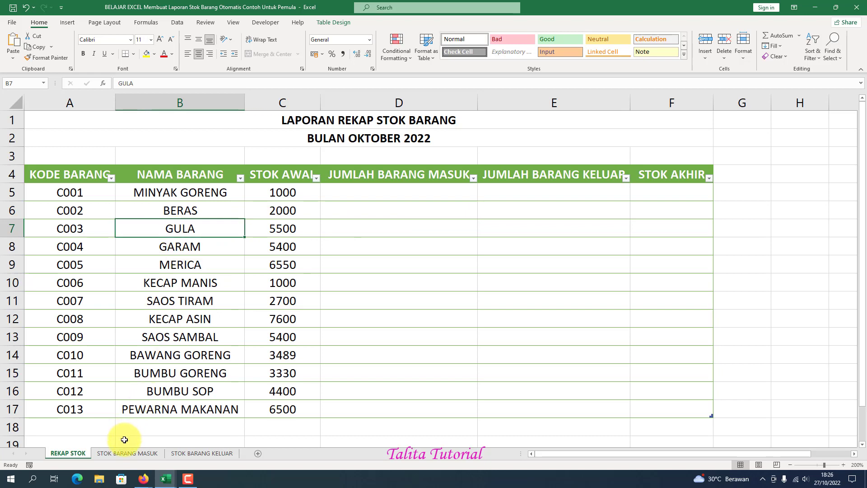
left_click(123, 452)
left_click(248, 428)
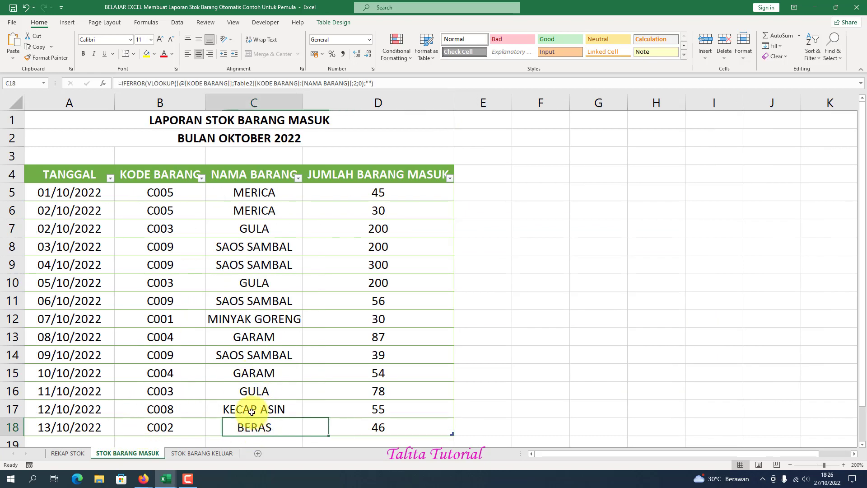
left_click(253, 409)
left_click(256, 387)
left_click(381, 391)
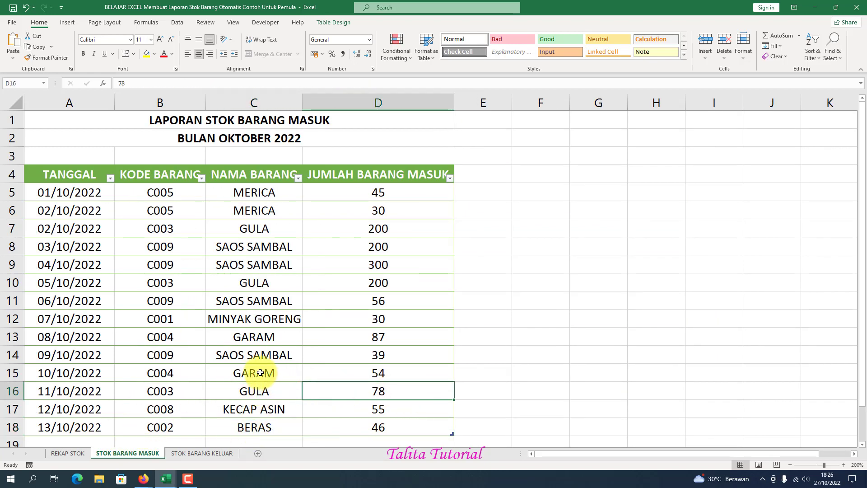
left_click(365, 285)
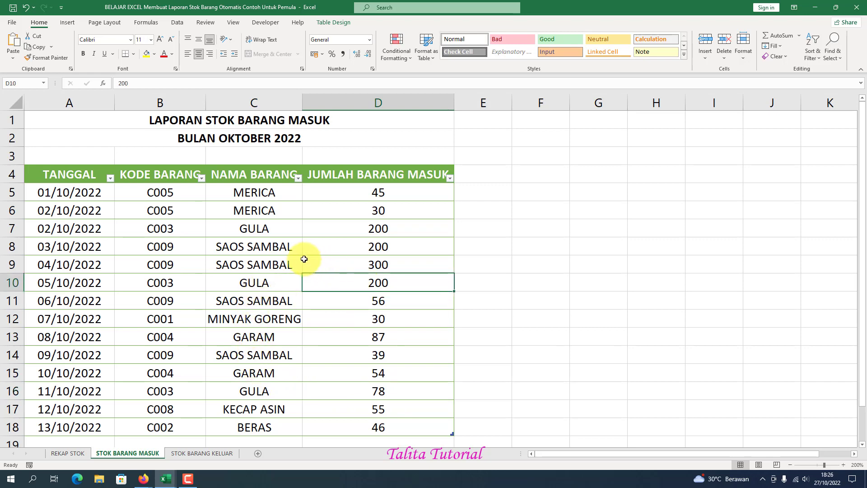
left_click(367, 228)
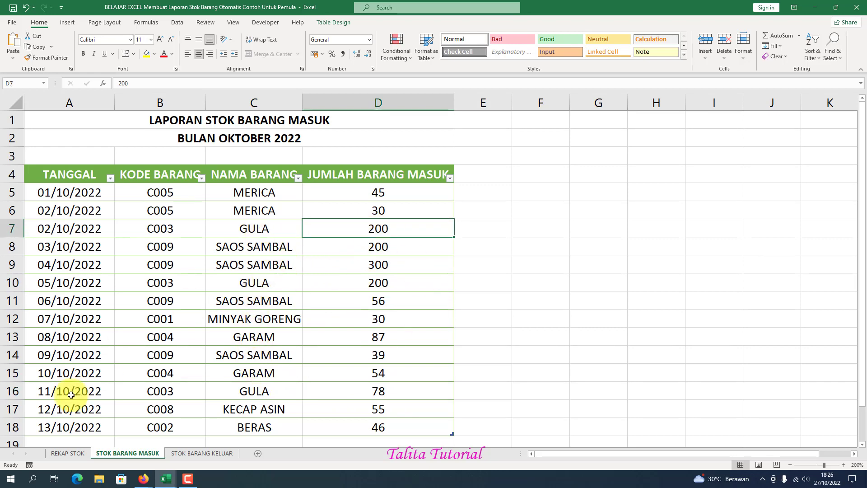
left_click(57, 453)
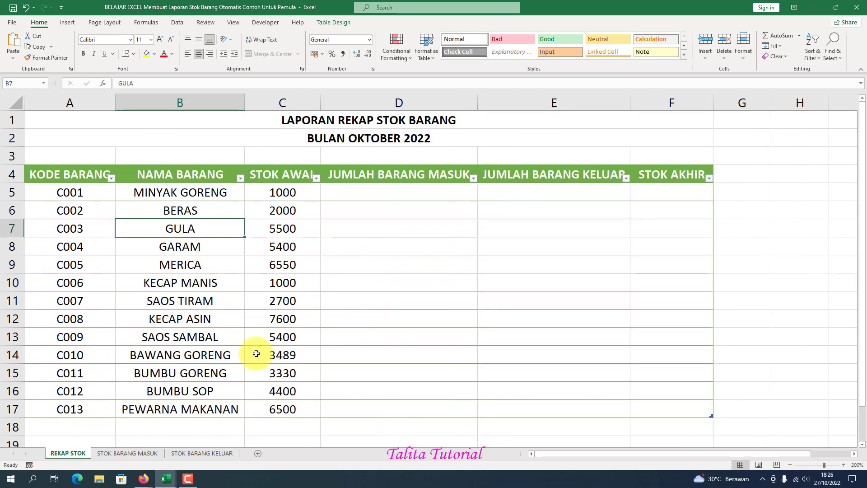
left_click(360, 233)
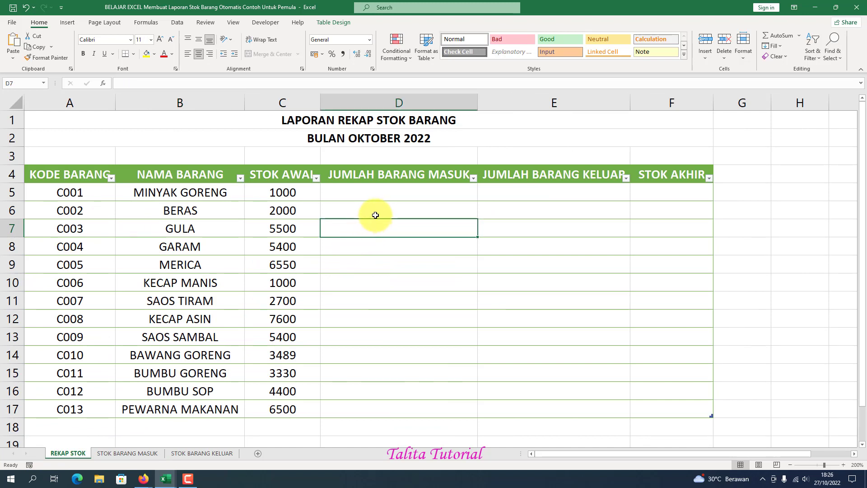
Start a SUMIF formula in D5 of REKAP STOK with the KODE BARANG column of the STOK BARANG MASUK table as range.
left_click(376, 195)
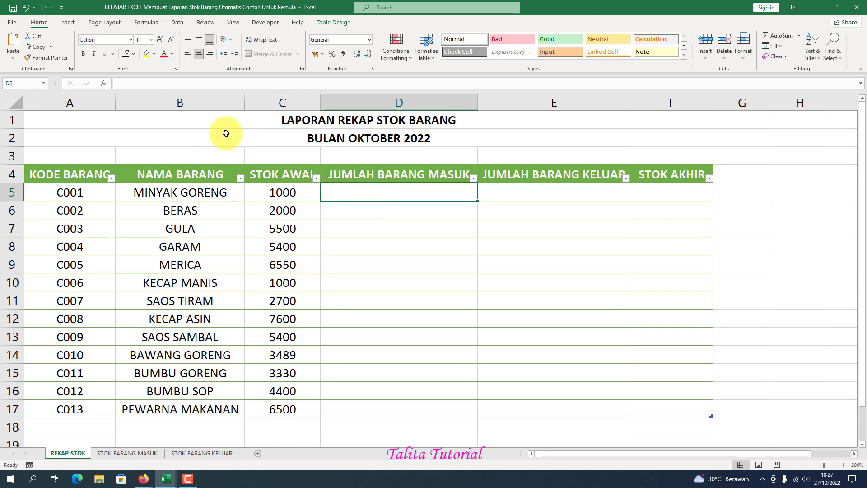
left_click(140, 84)
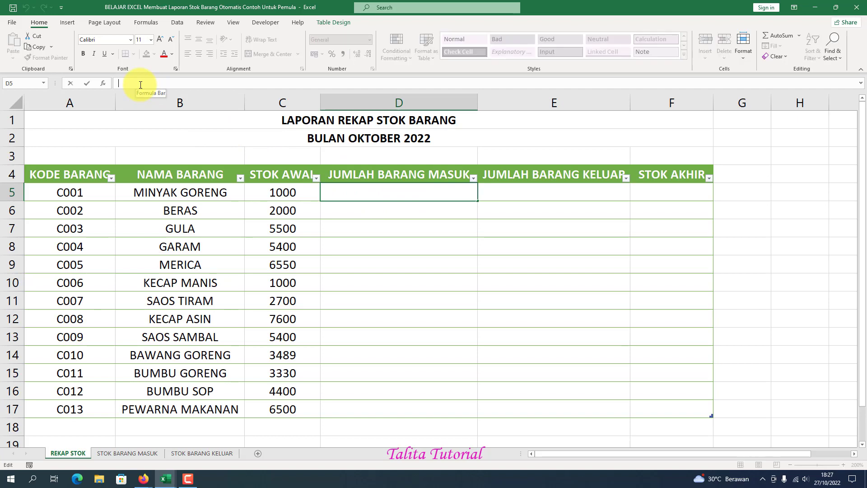
type("=SUM")
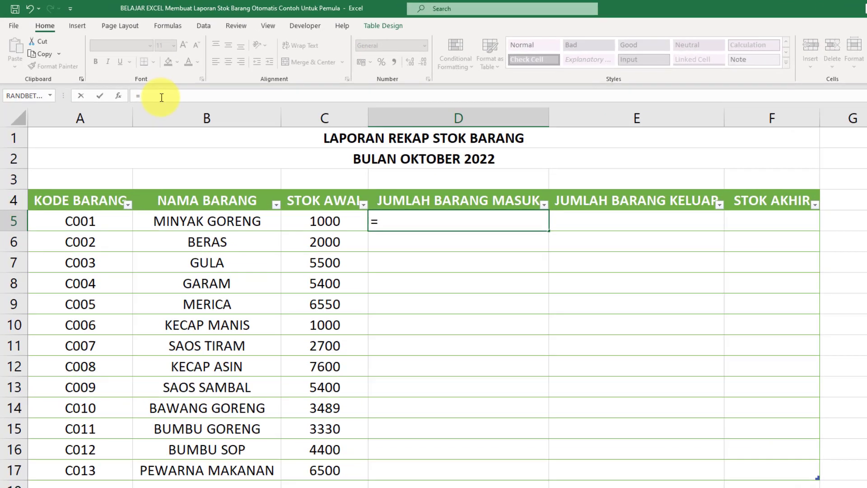
type("I")
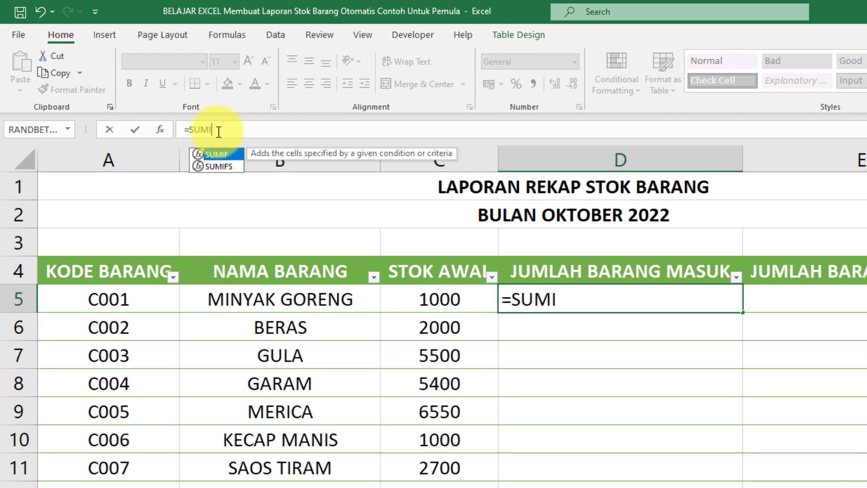
type("F(")
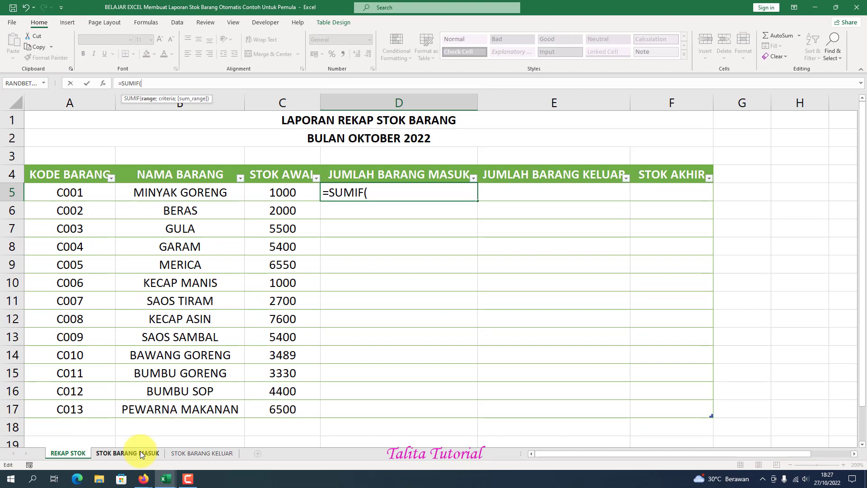
left_click(141, 454)
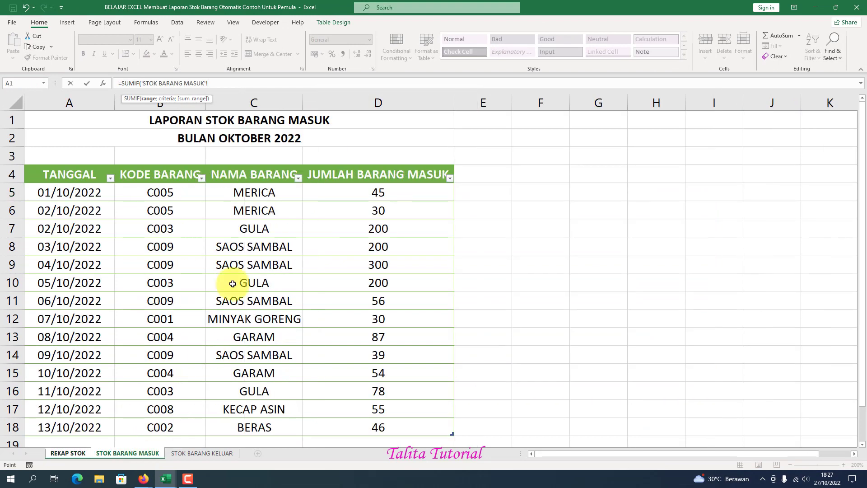
left_click_drag(153, 190, 140, 421)
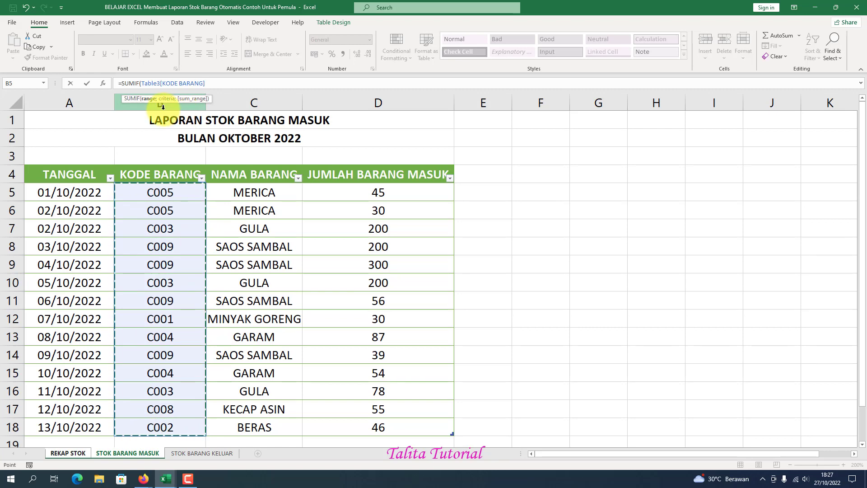
type(";")
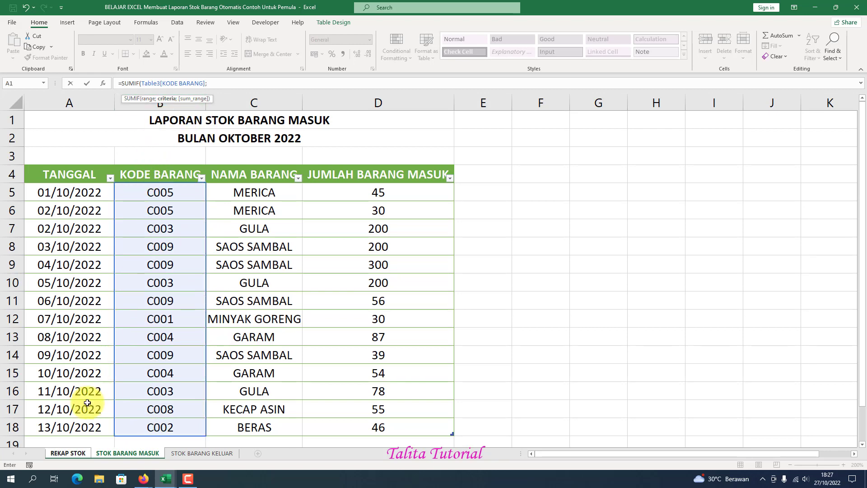
Complete the D5 SUMIF with REKAP STOK's KODE BARANG in A5 as criteria and the incoming table's JUMLAH BARANG MASUK column as sum range.
left_click(63, 455)
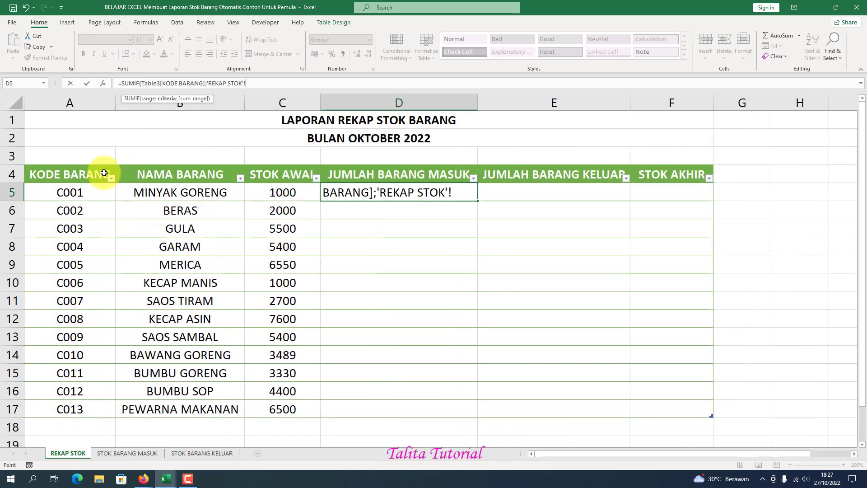
left_click(71, 194)
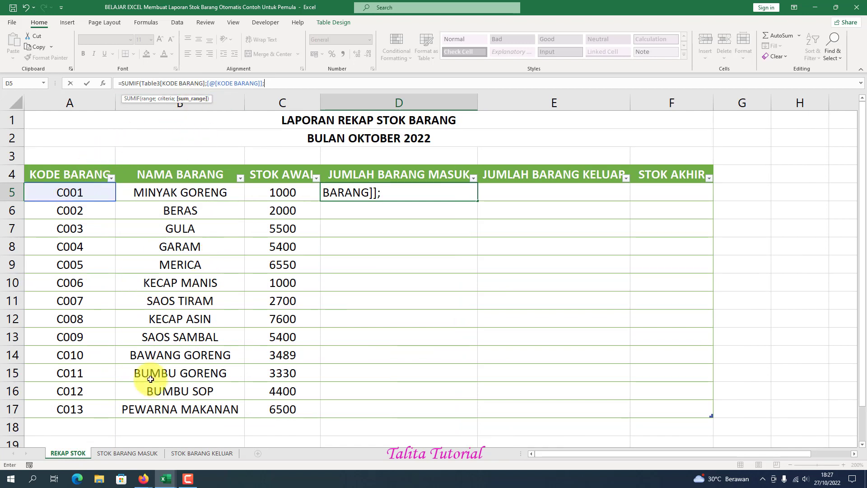
left_click(109, 454)
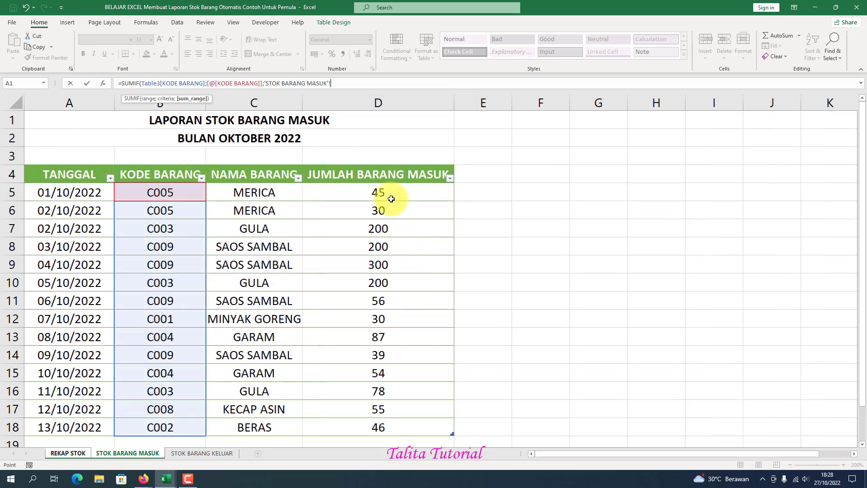
left_click_drag(387, 190, 377, 433)
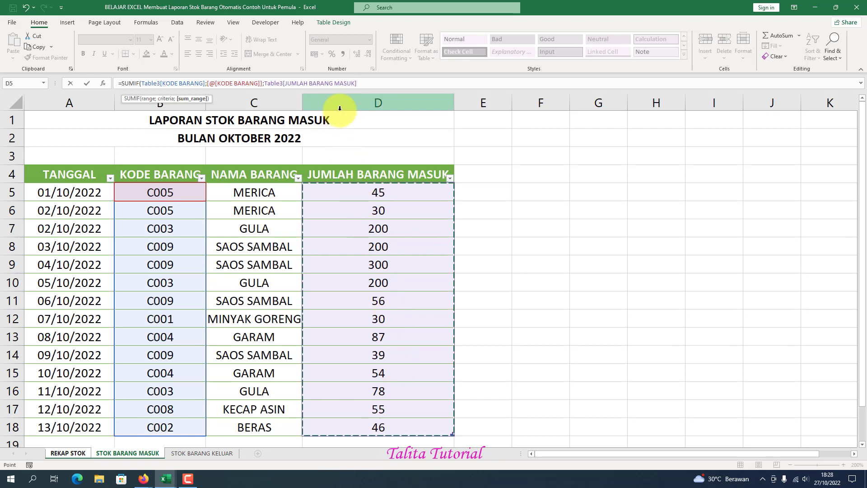
key("Return")
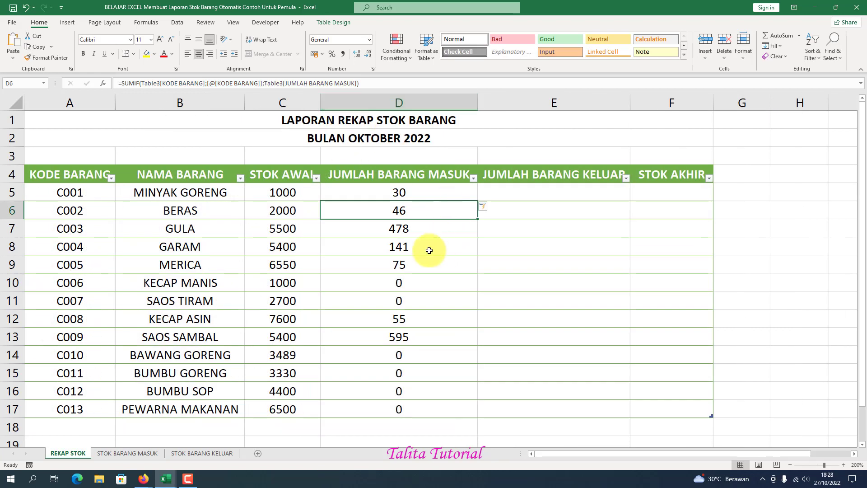
Check the incoming totals for MINYAK GORENG, BERAS and GULA on REKAP STOK, comparing GULA's with its entries on STOK BARANG MASUK.
left_click(400, 228)
left_click(399, 192)
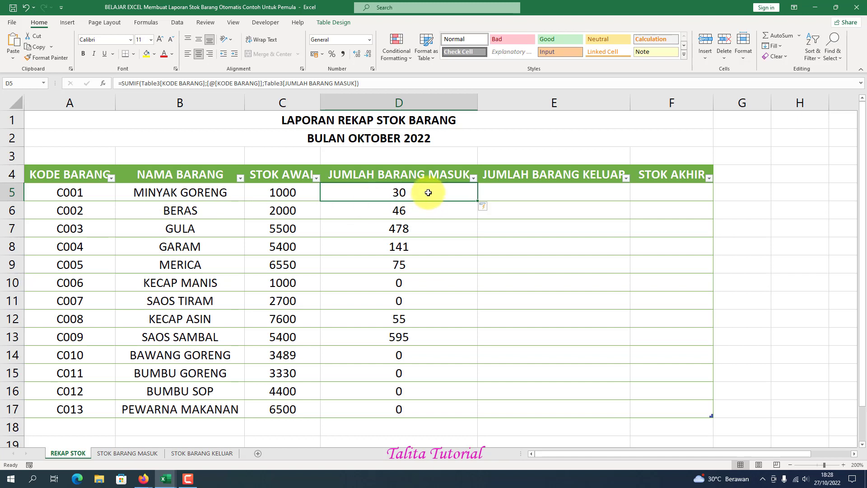
left_click(156, 207)
left_click(379, 211)
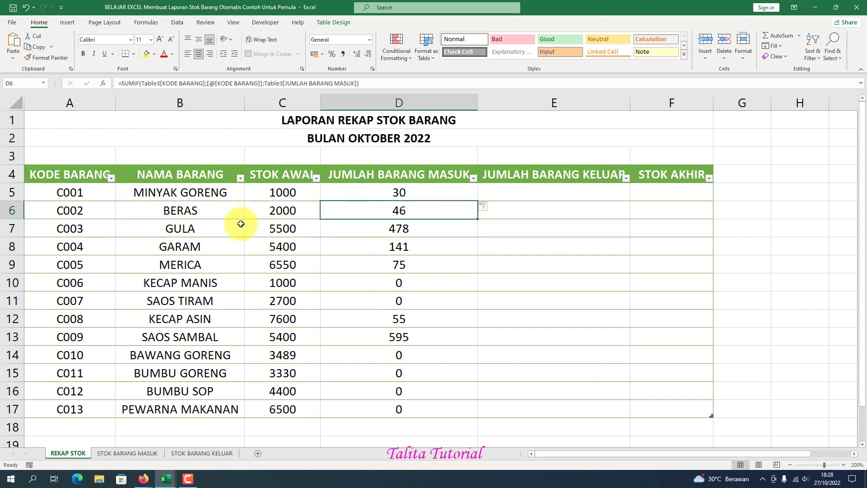
left_click(226, 230)
left_click(392, 228)
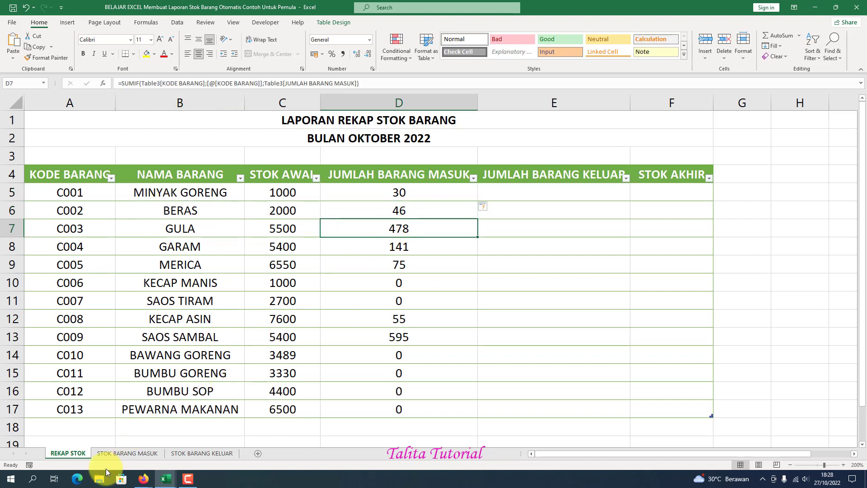
left_click(121, 453)
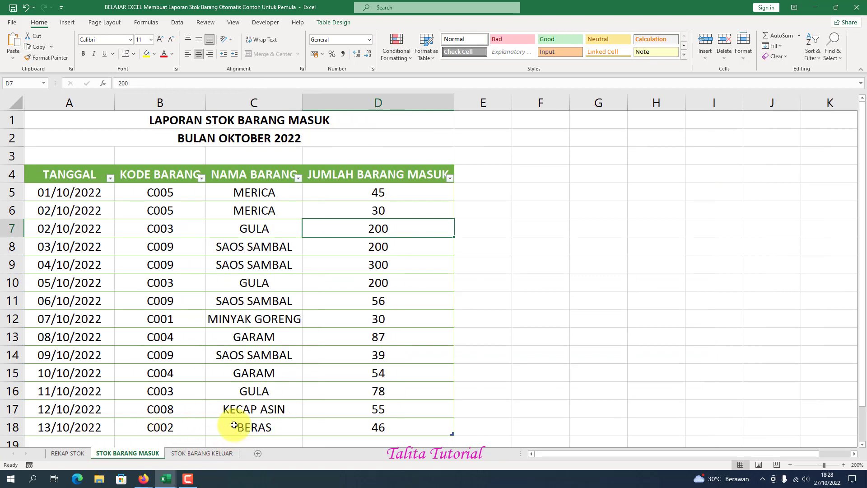
left_click(259, 393)
left_click(250, 299)
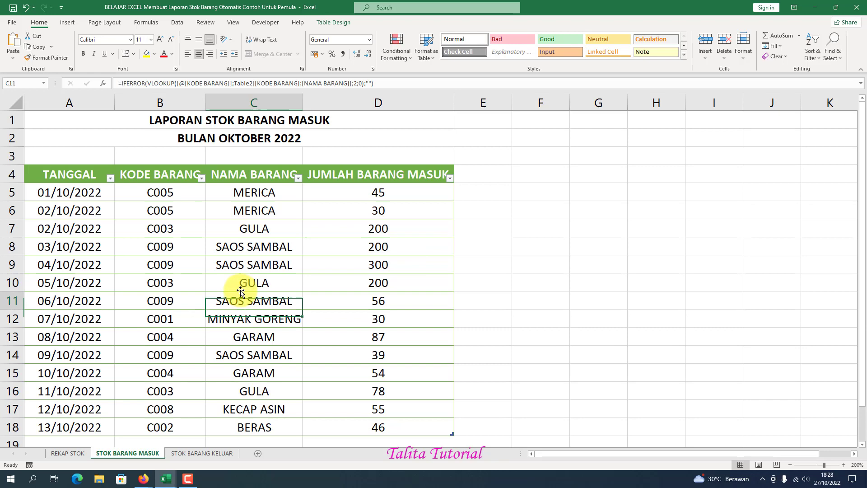
left_click(258, 230)
left_click(68, 453)
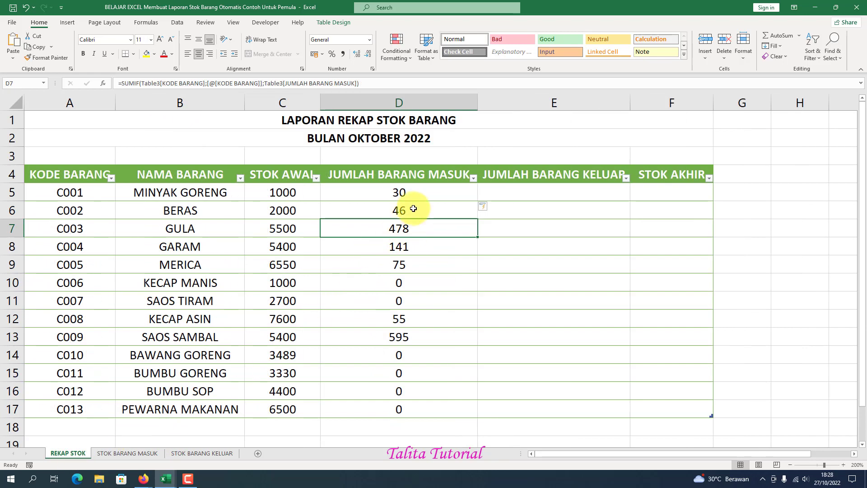
left_click(411, 194)
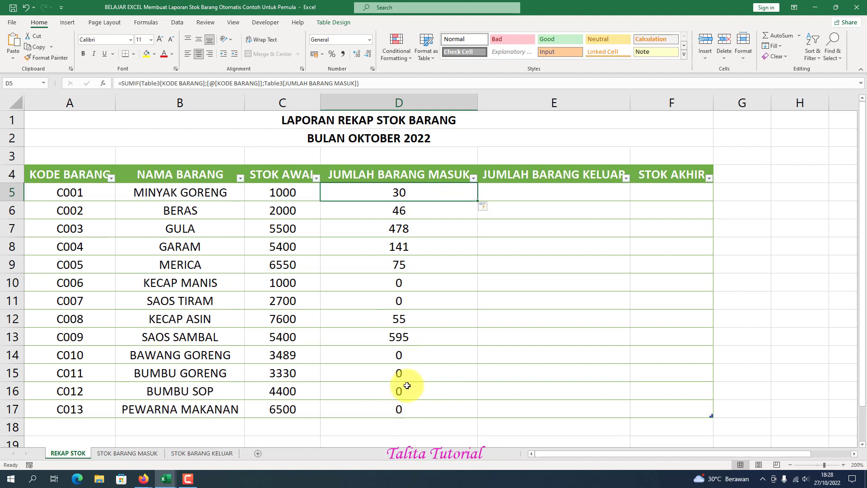
Start a SUMIF formula in E5 of REKAP STOK with the KODE BARANG column of the STOK BARANG KELUAR table as range.
left_click(527, 189)
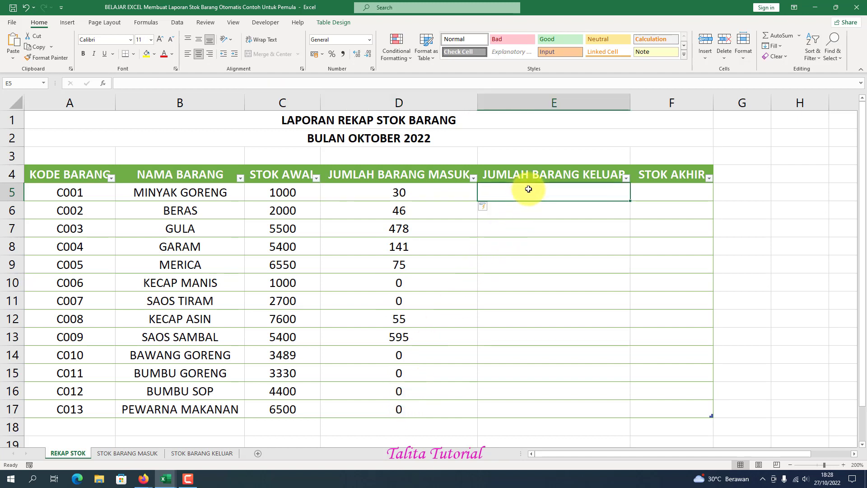
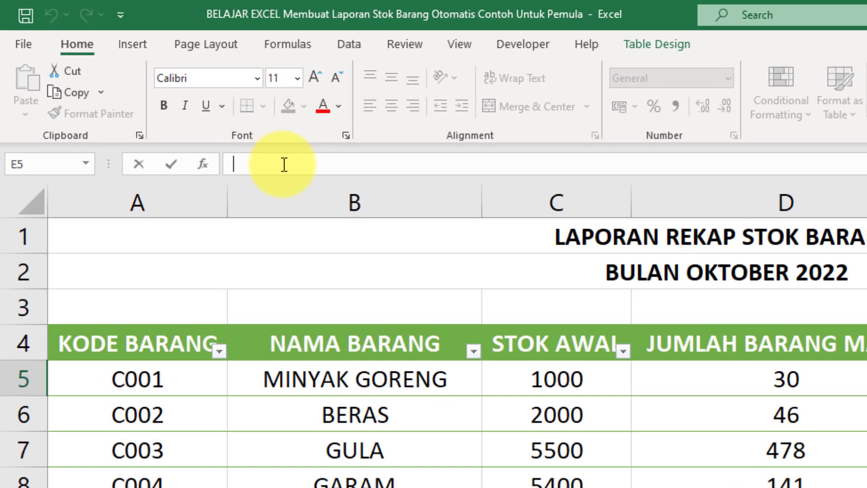
left_click(144, 83)
type("=S")
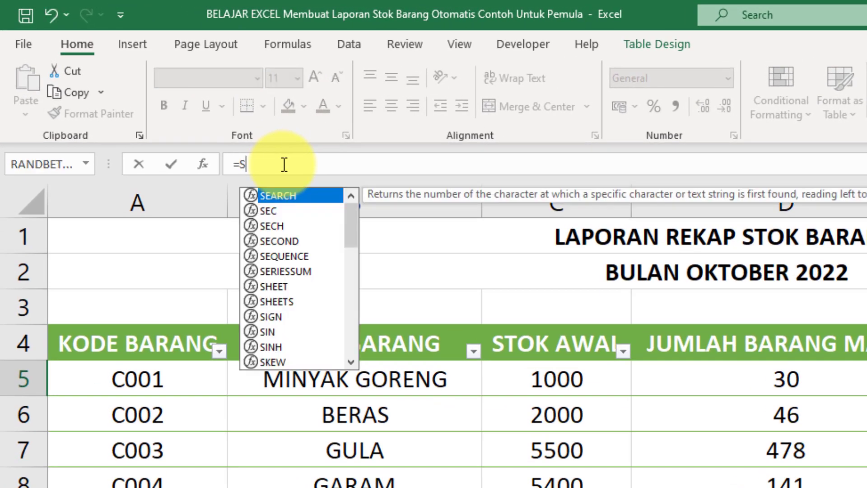
type("UMIF")
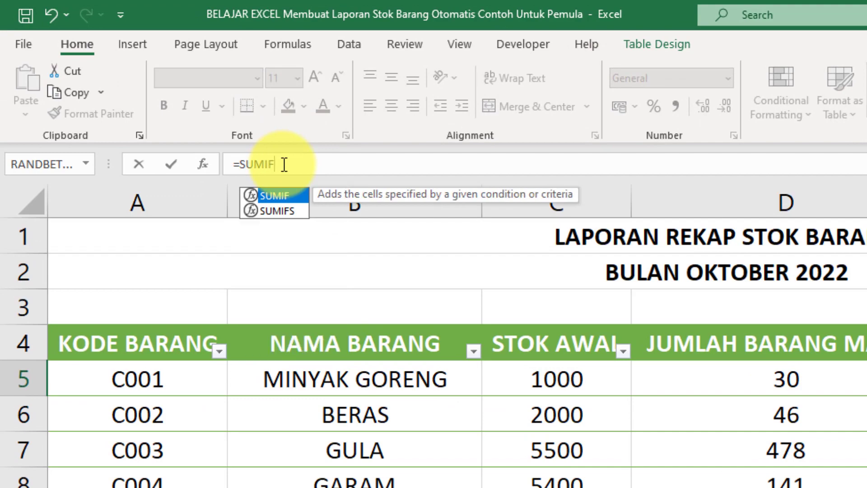
type("(")
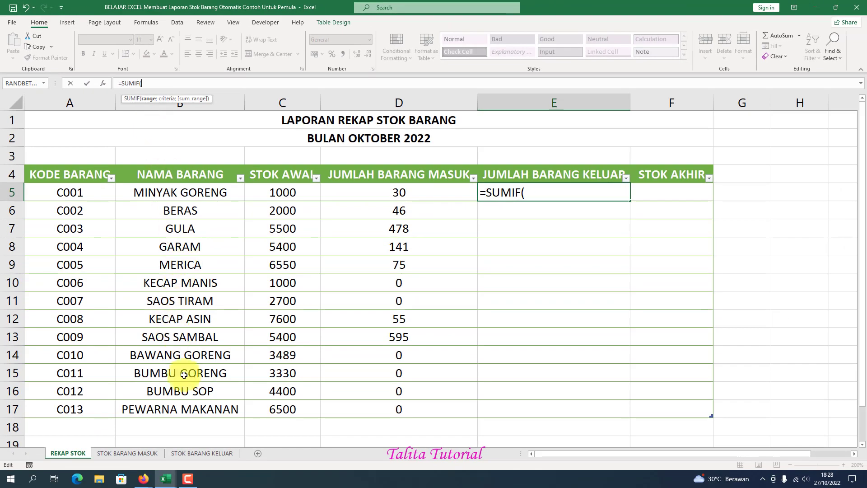
left_click(196, 453)
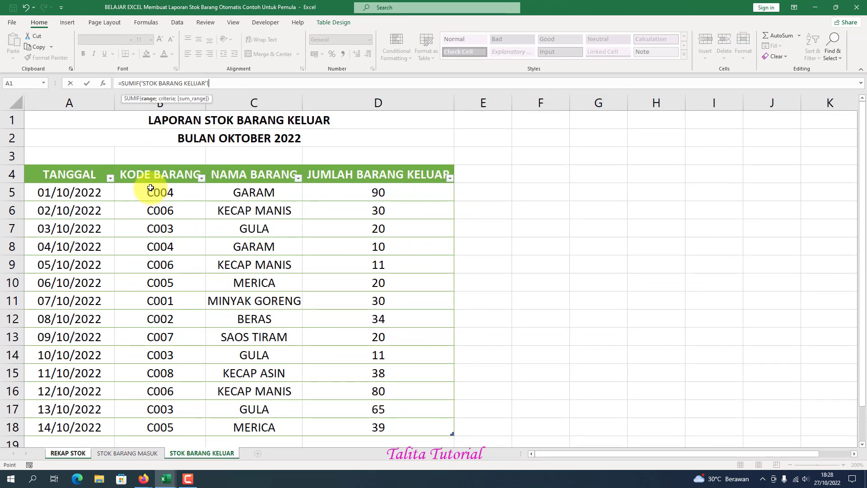
left_click_drag(150, 191, 169, 426)
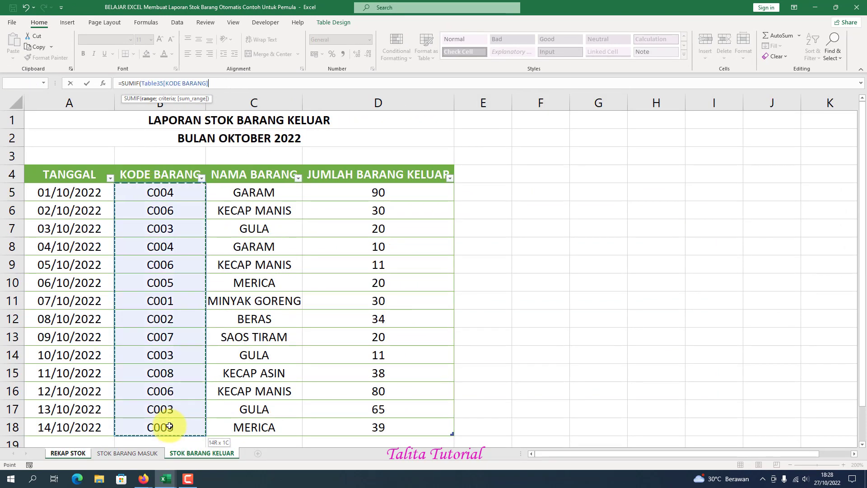
type(";")
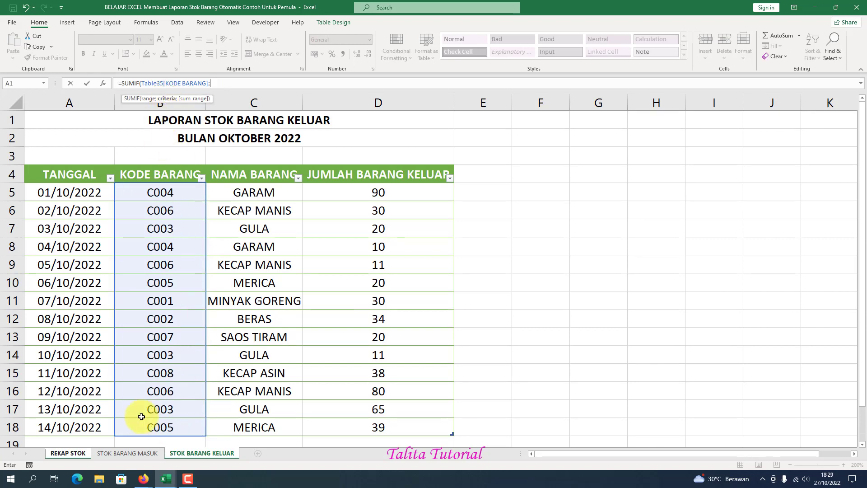
Complete the E5 SUMIF with REKAP STOK's KODE BARANG in A5 as criteria and the outgoing table's JUMLAH BARANG KELUAR column as sum range.
left_click(72, 456)
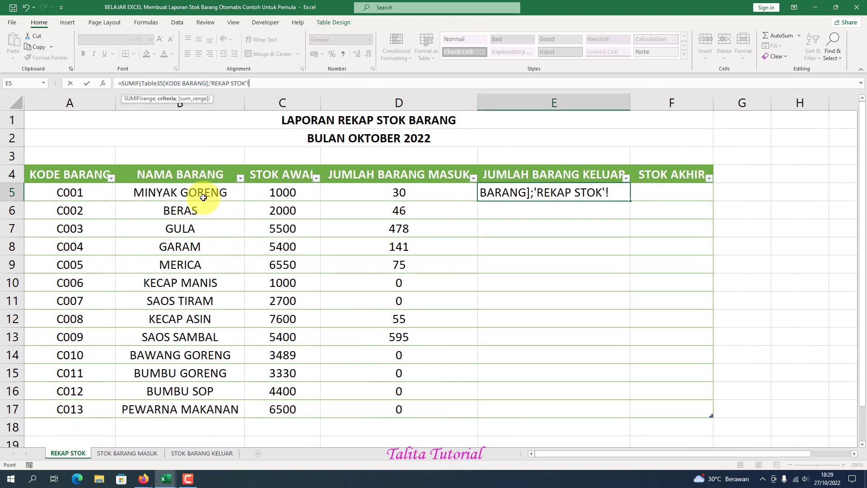
left_click(54, 192)
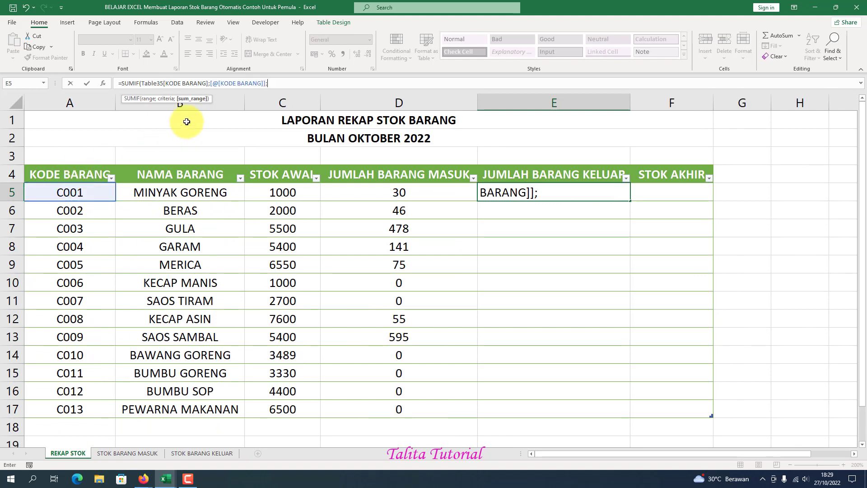
left_click(186, 452)
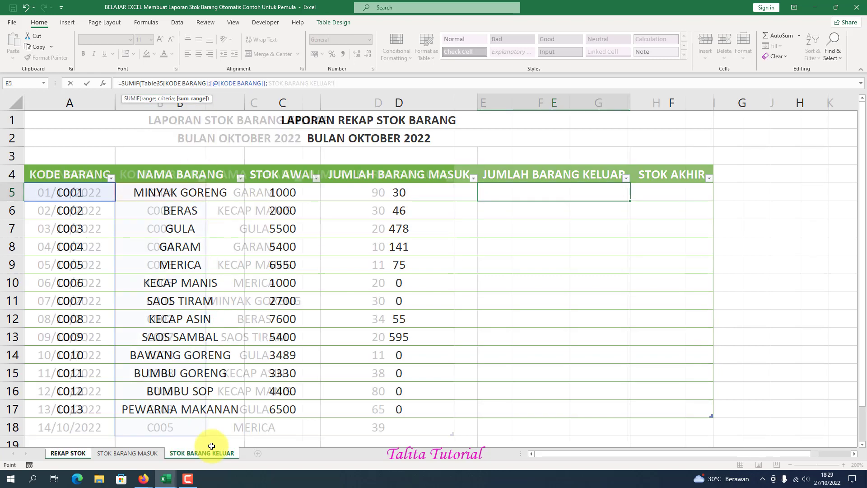
left_click_drag(378, 191, 373, 429)
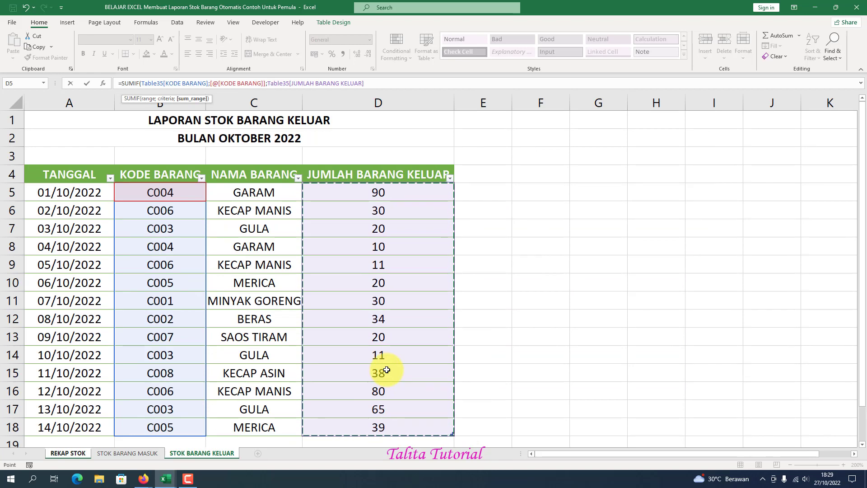
key("Return")
Compare MINYAK GORENG's outgoing total on REKAP STOK with its entry on STOK BARANG KELUAR.
key("Down")
key("Down")
key("Down")
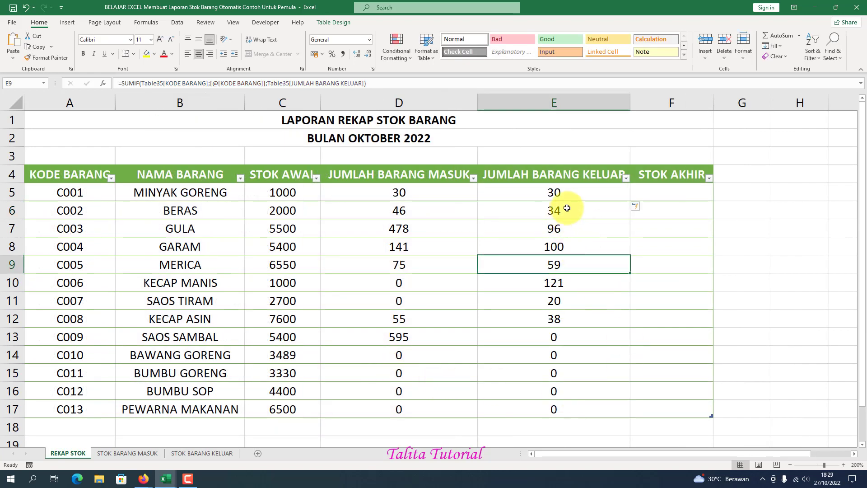
left_click(567, 207)
left_click(562, 197)
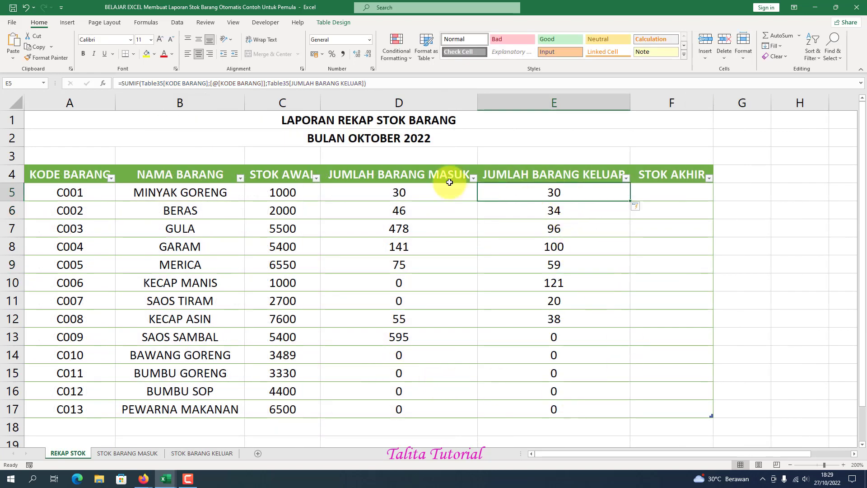
left_click(197, 192)
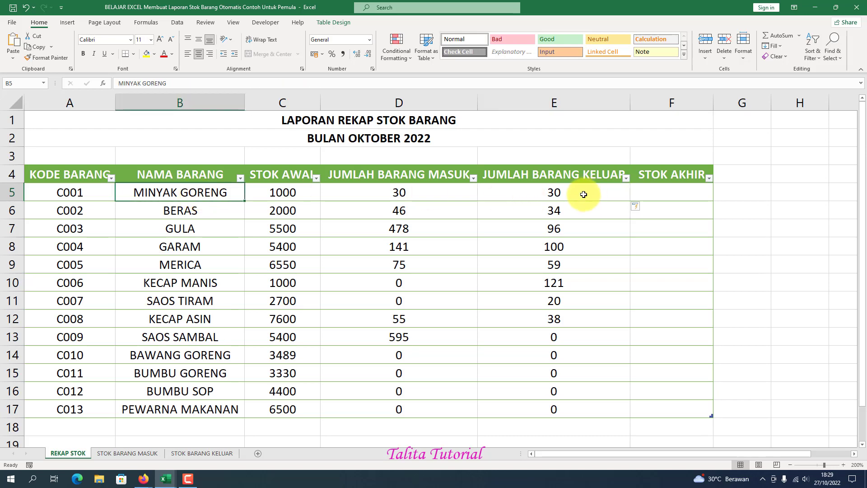
left_click(560, 191)
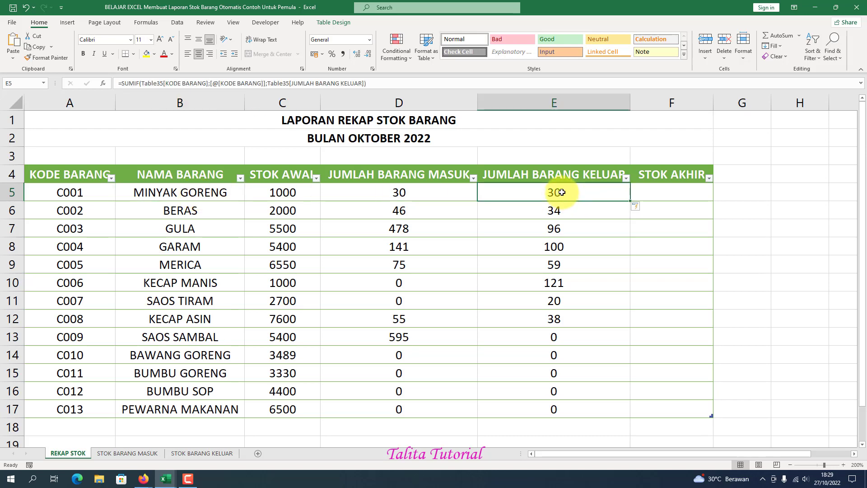
left_click(209, 454)
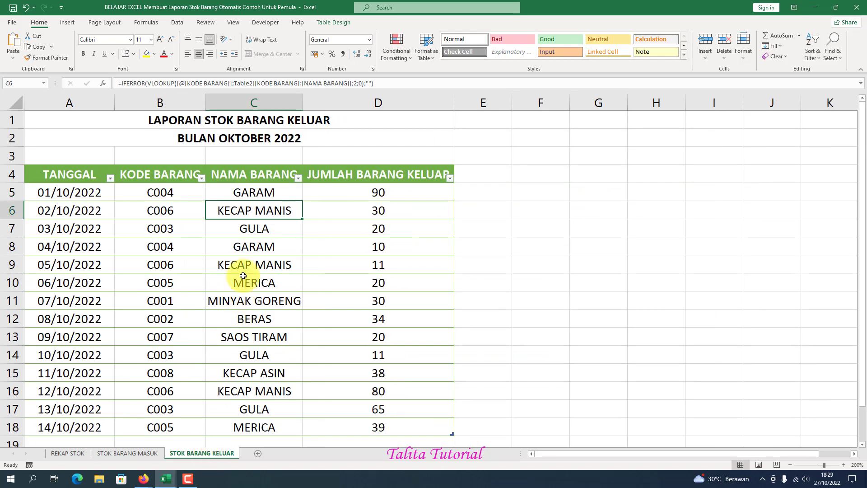
left_click(267, 304)
left_click(353, 301)
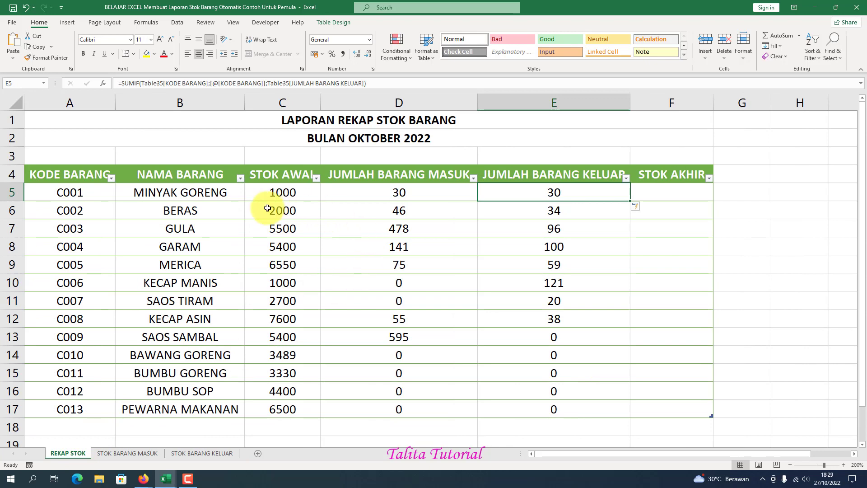
Compare BERAS's JUMLAH BARANG KELUAR total on REKAP STOK with its entry on STOK BARANG KELUAR.
left_click(195, 212)
left_click(541, 209)
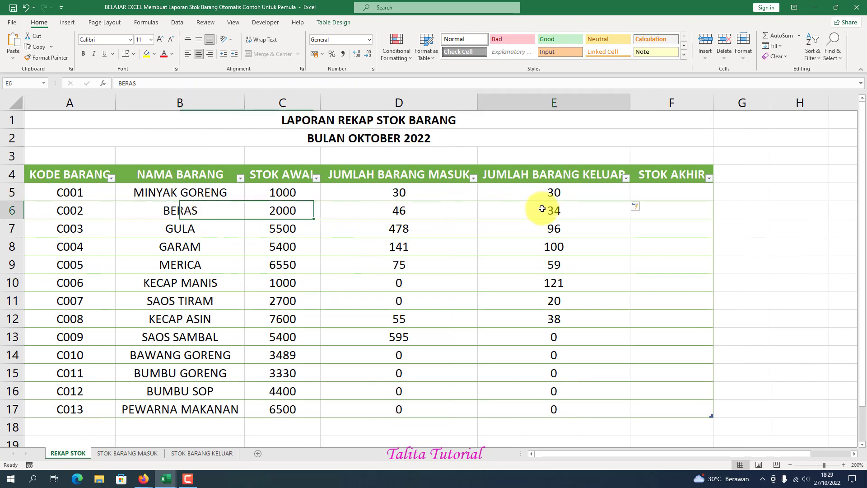
left_click(221, 454)
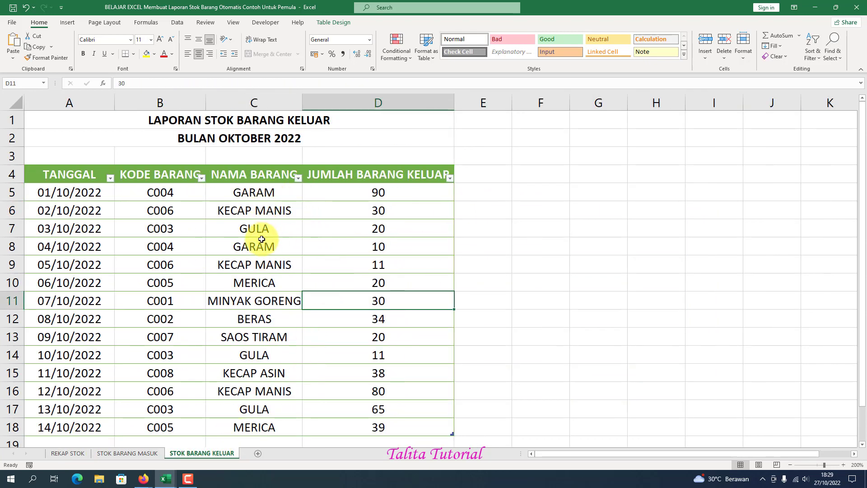
left_click(255, 323)
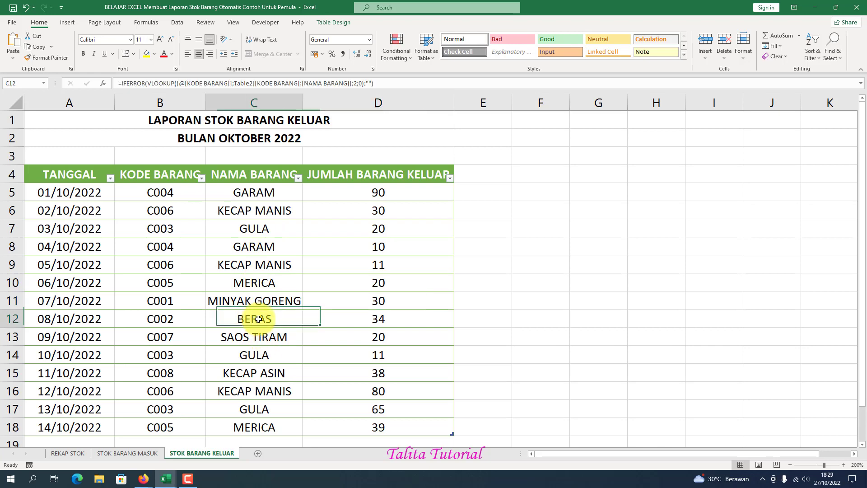
left_click(348, 319)
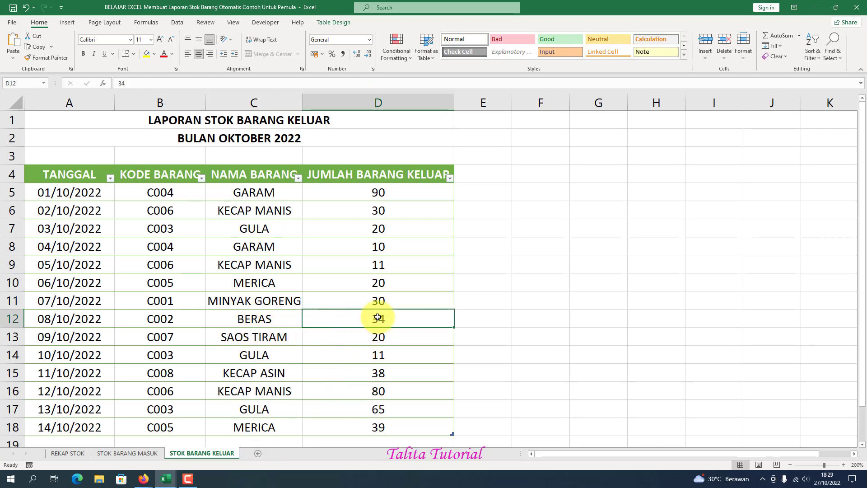
Compare GULA's outgoing total on REKAP STOK with its three entries on STOK BARANG KELUAR, and return to the recap.
left_click(71, 452)
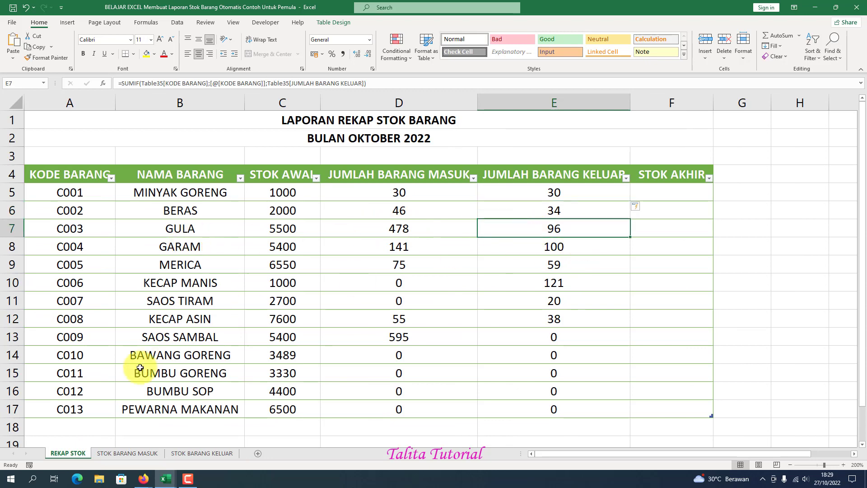
left_click(194, 452)
left_click(262, 427)
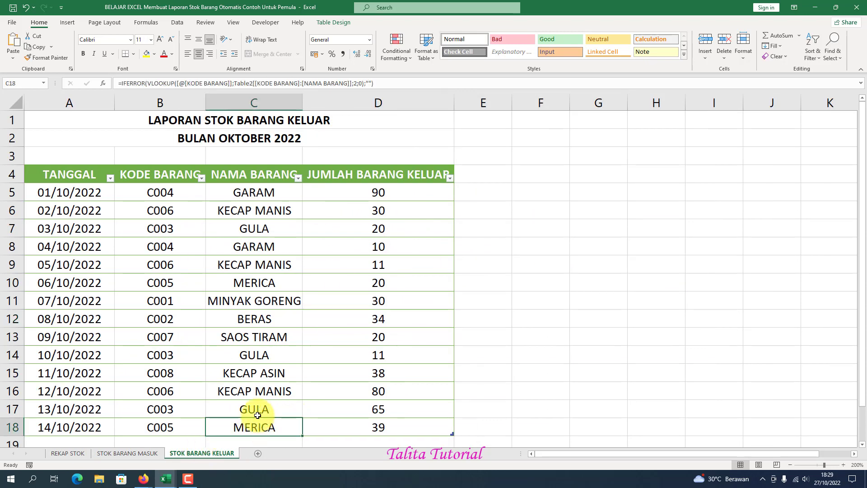
left_click(253, 409)
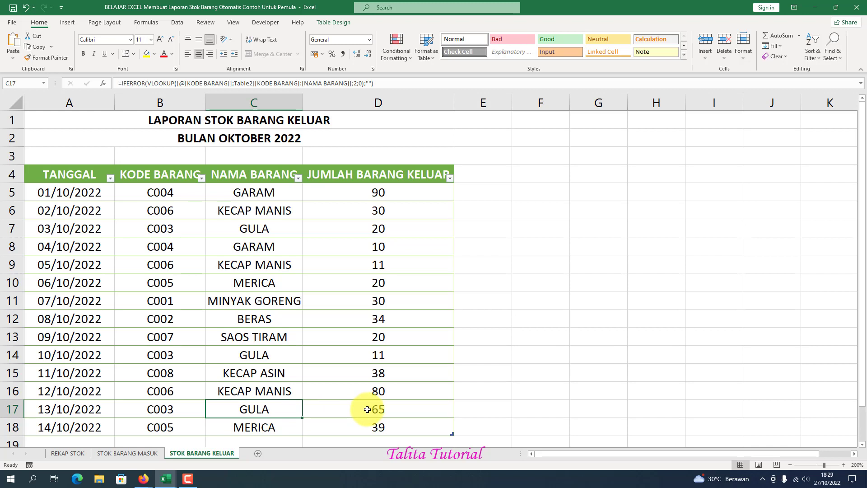
left_click(367, 410)
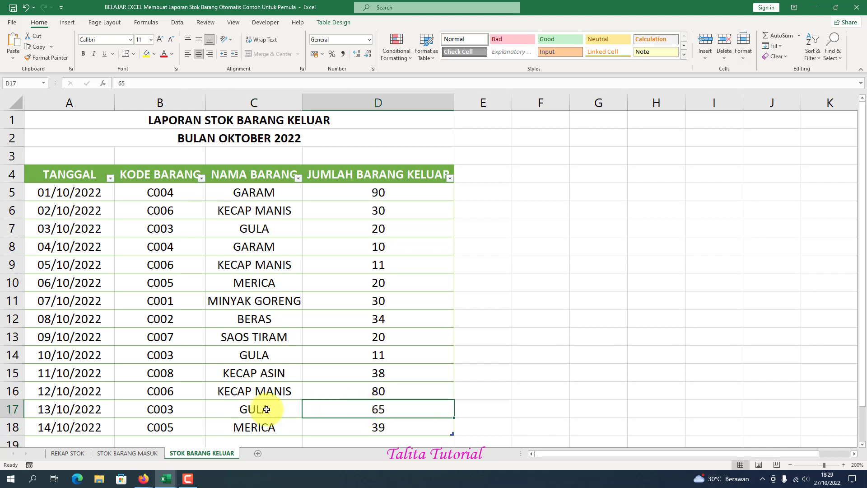
left_click(360, 355)
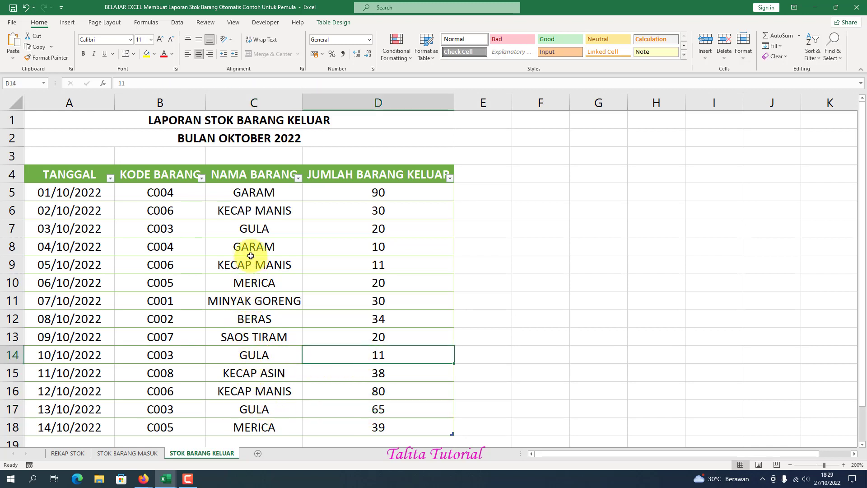
left_click(251, 228)
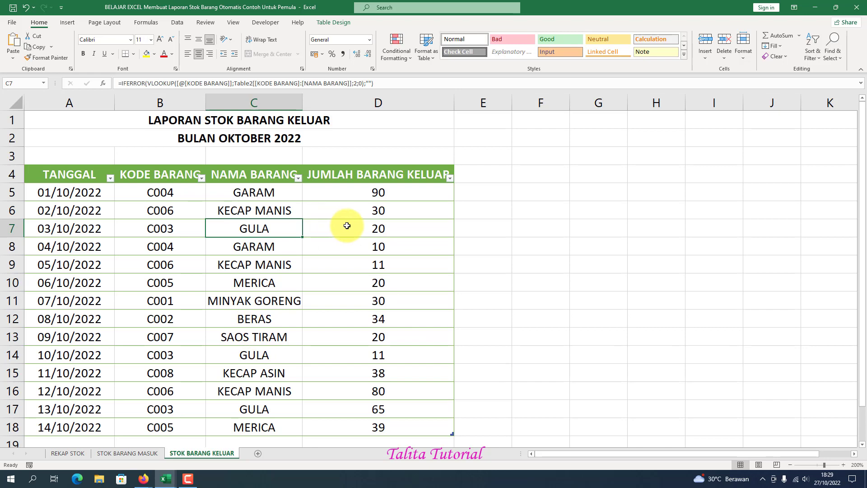
left_click(375, 228)
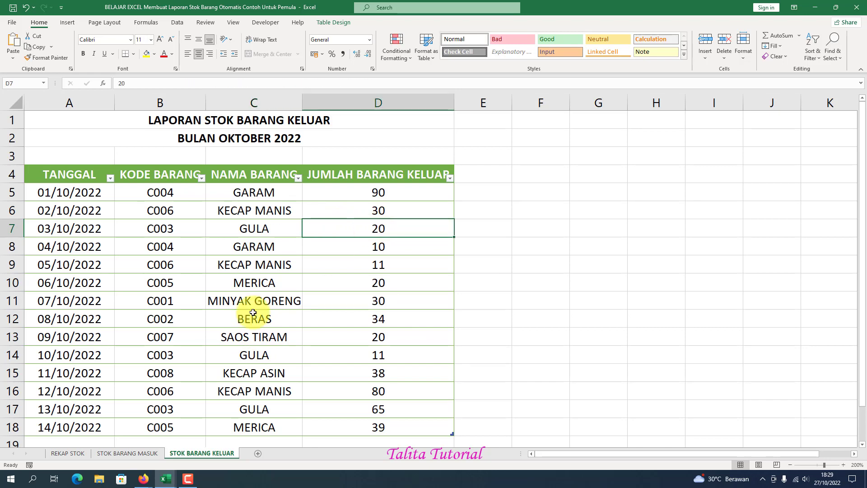
left_click(76, 452)
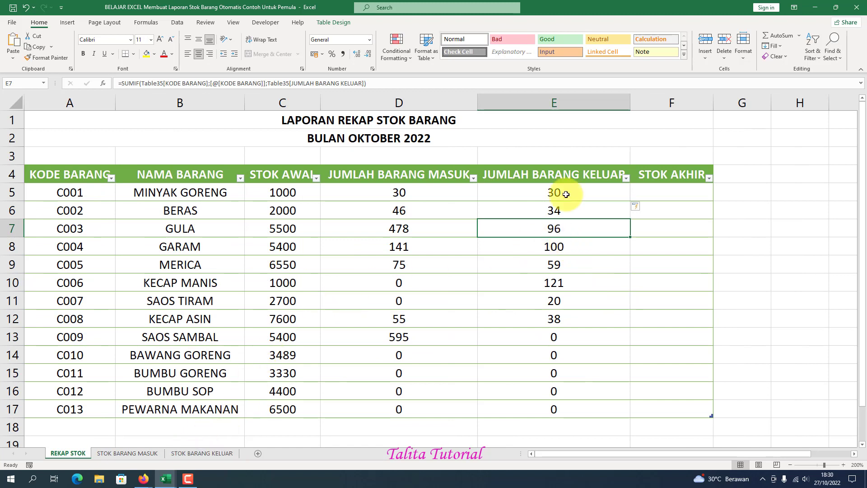
left_click(582, 192)
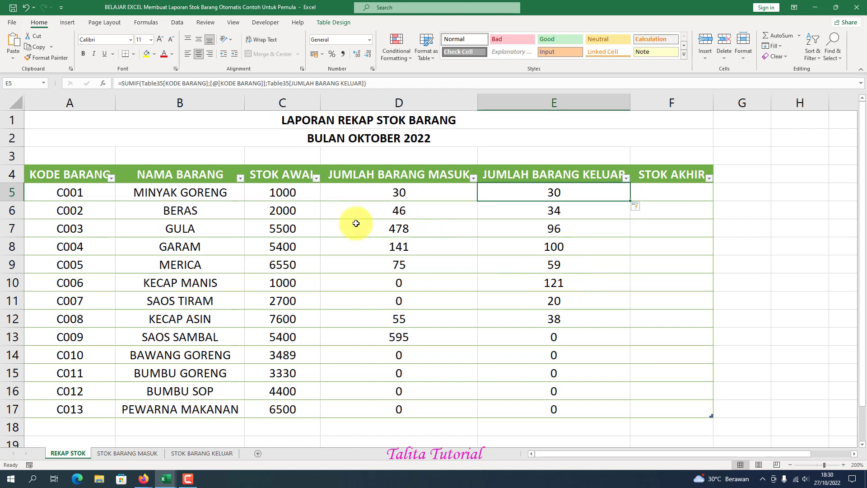
Fill the STOK AKHIR column from F5 with a formula adding JUMLAH BARANG MASUK to STOK AWAL and subtracting JUMLAH BARANG KELUAR.
left_click(664, 193)
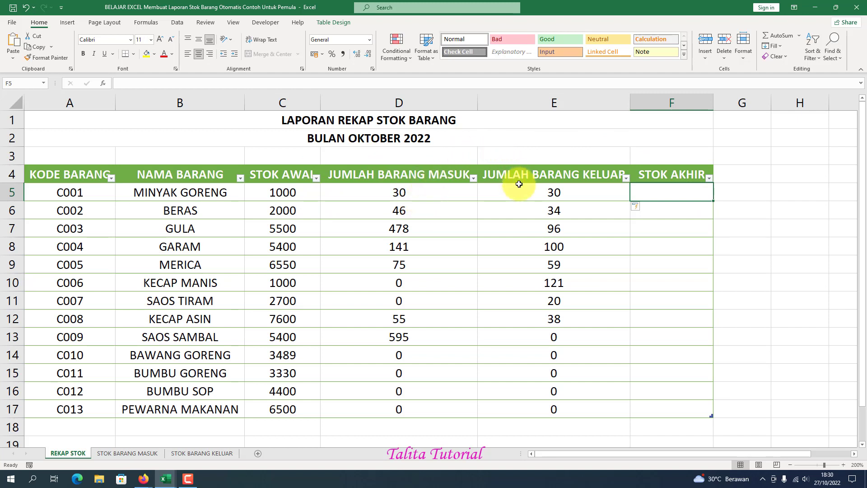
left_click(125, 84)
type("=")
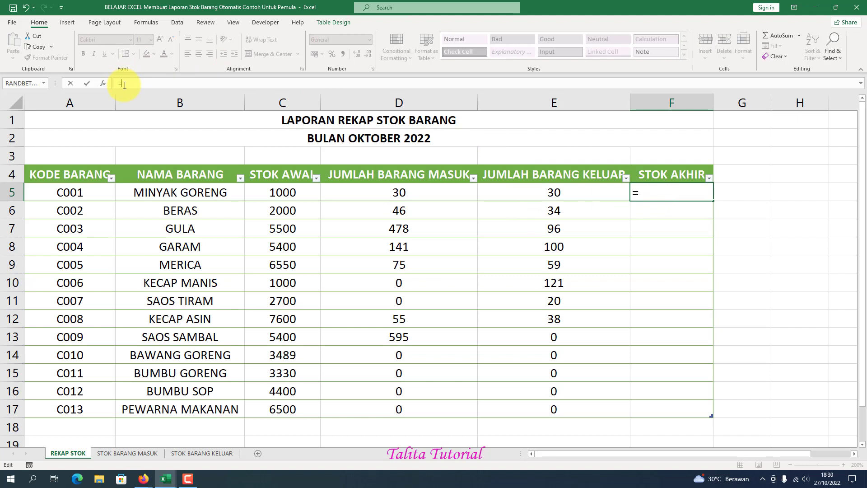
left_click(293, 193)
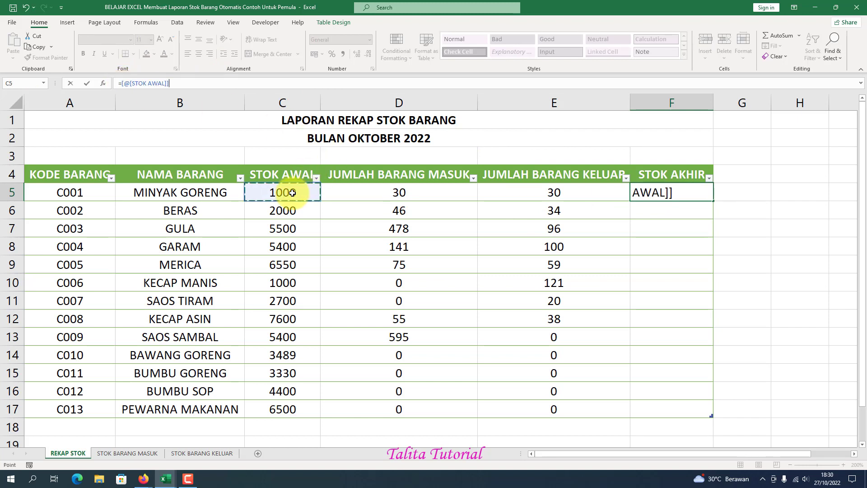
type("+")
left_click(377, 190)
type("-")
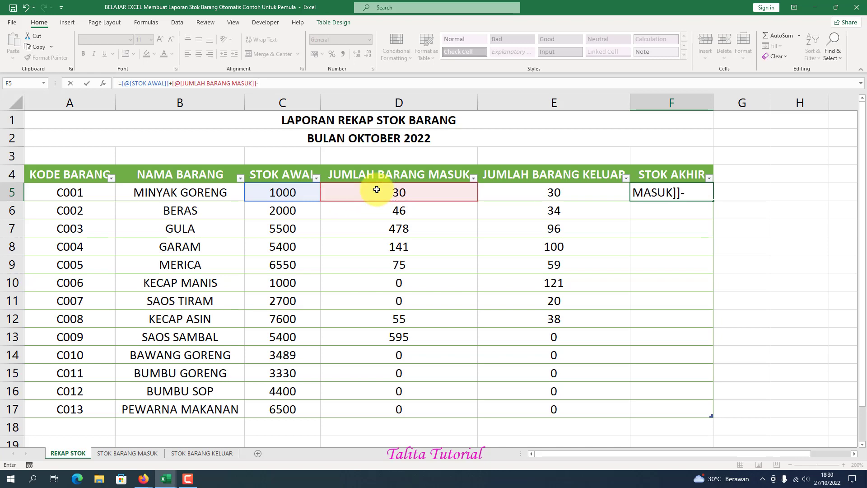
left_click(500, 193)
key("Return")
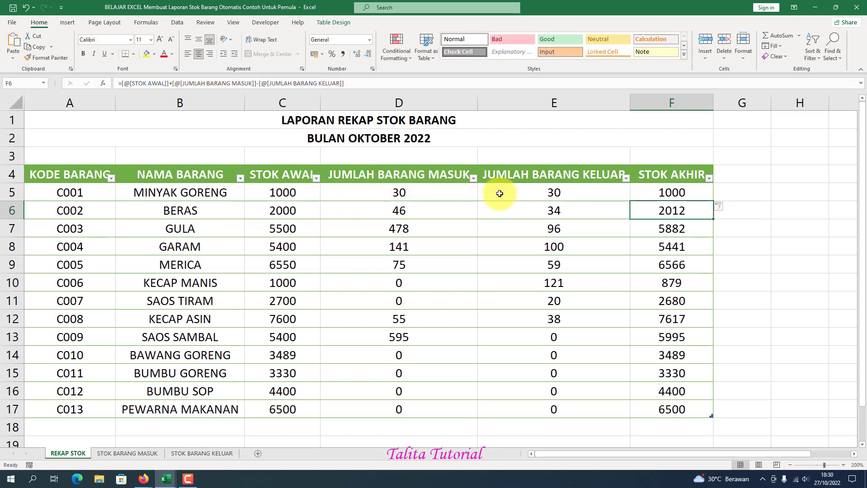
left_click(683, 192)
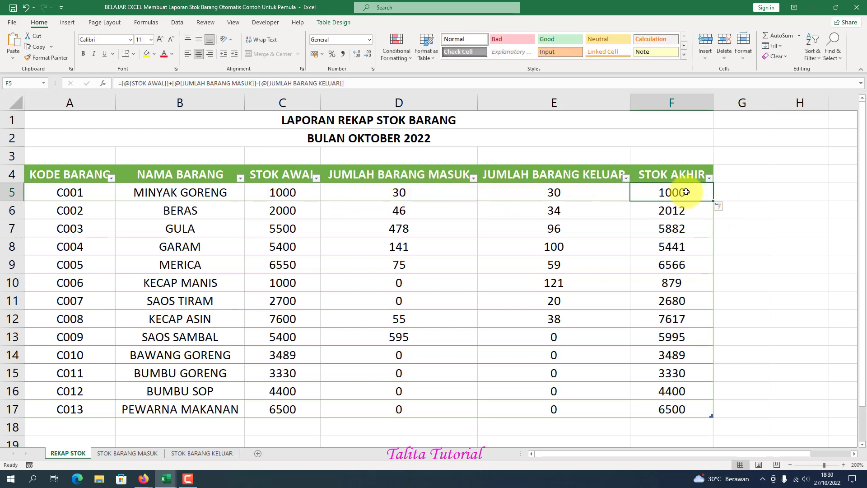
left_click(674, 230)
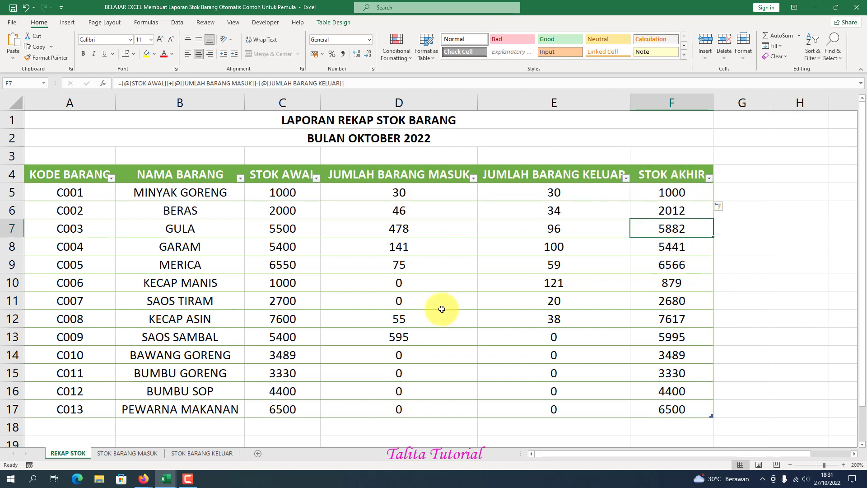